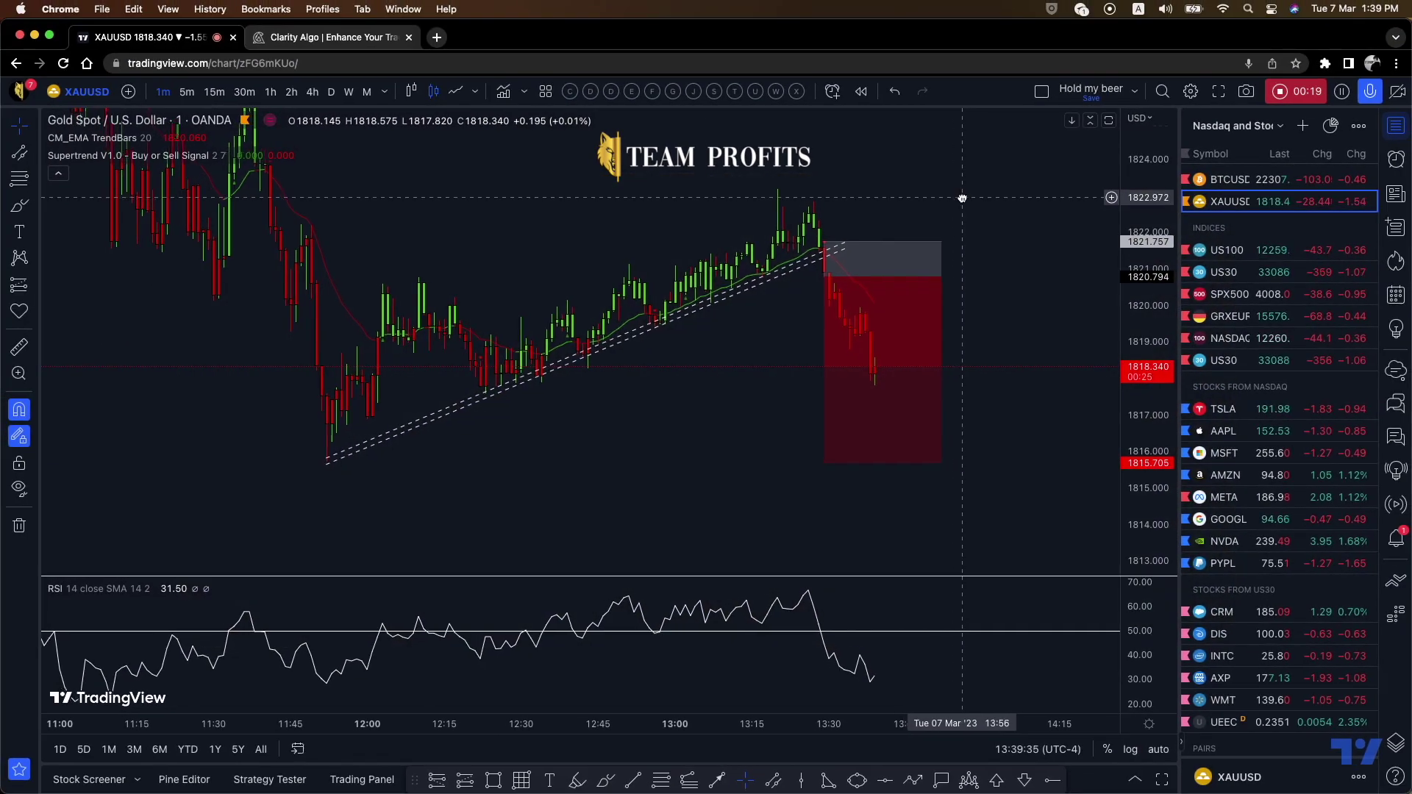
Switch to the Clarity Algo website and look over the home page's opening section with its buy and sell chart illustration
drag(962, 198, 979, 205)
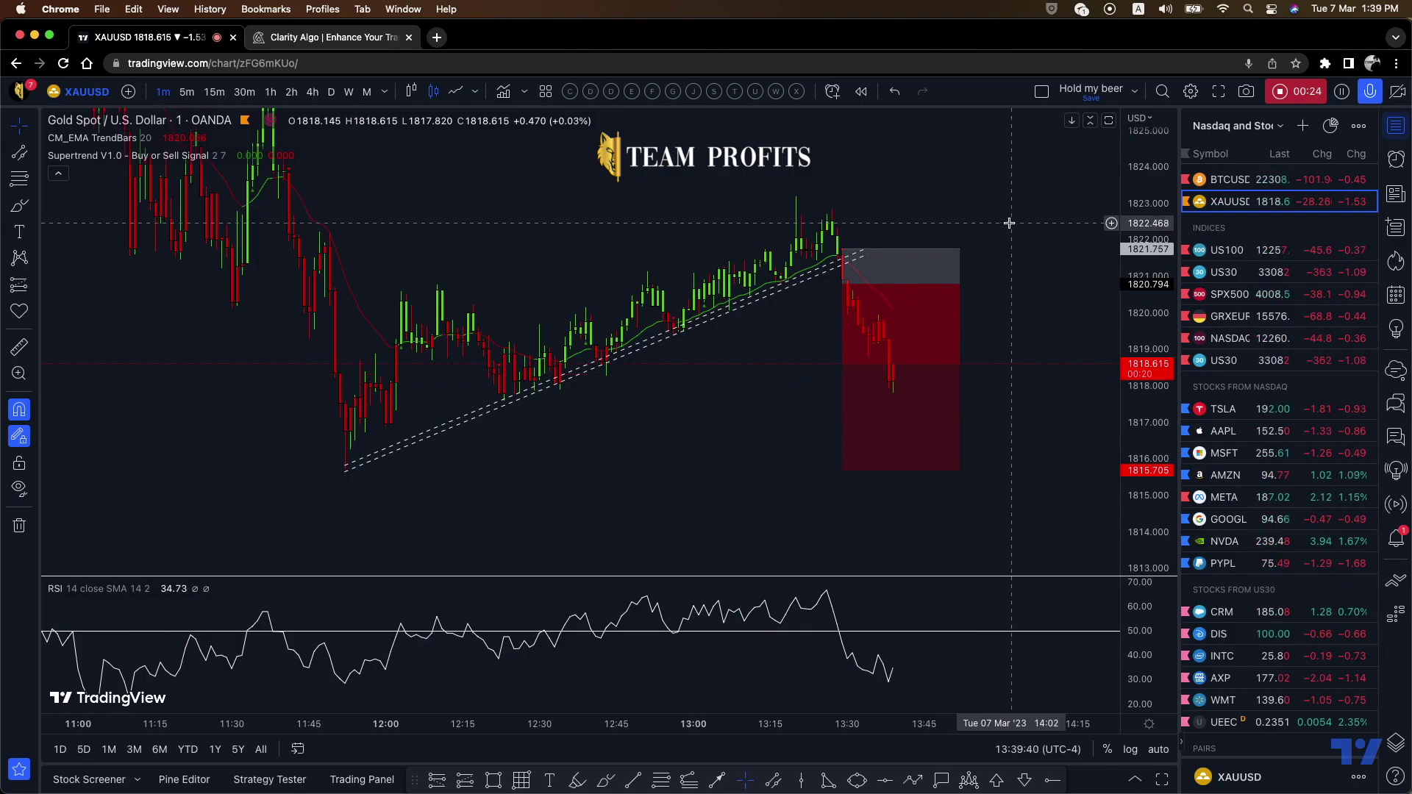
click(338, 37)
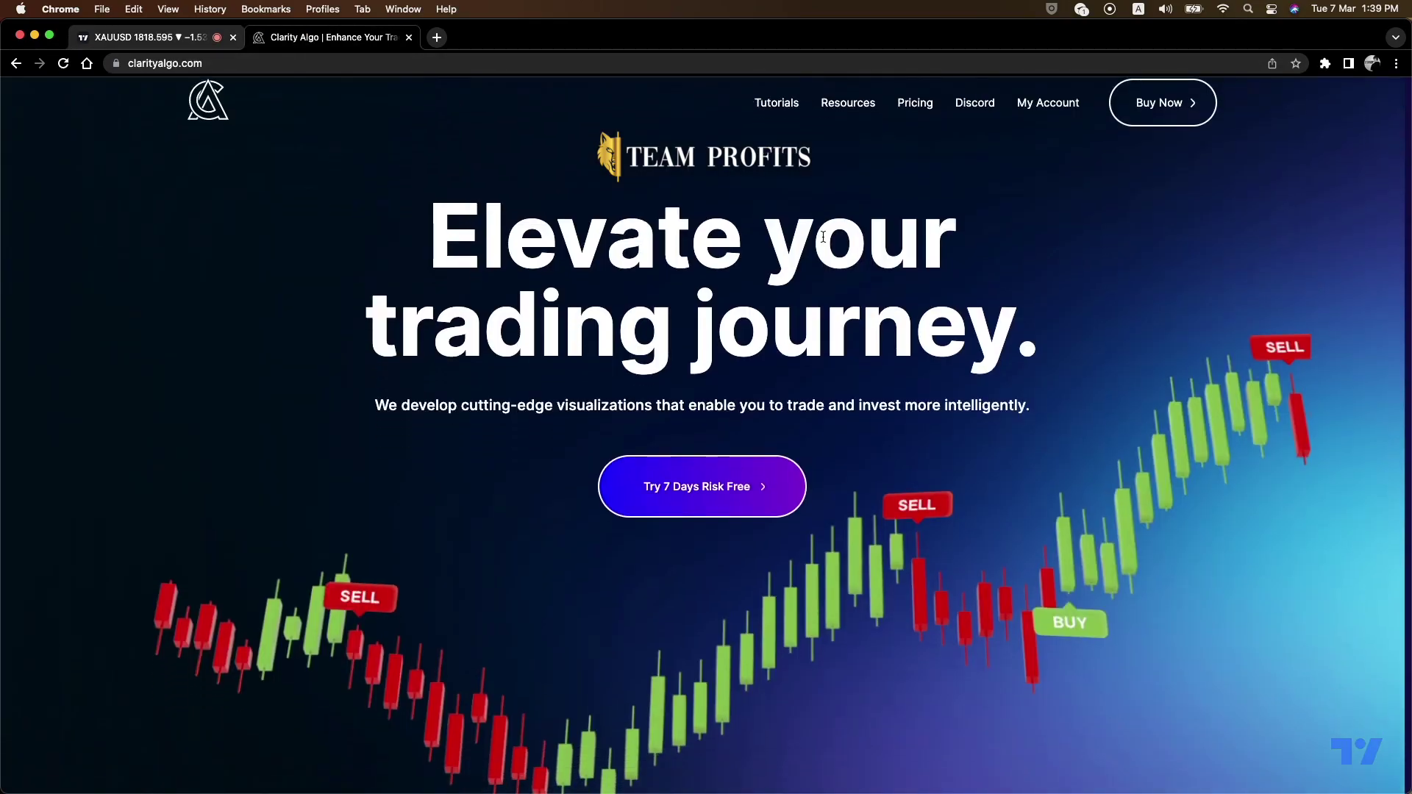
scroll(824, 239, down, 5)
scroll(823, 241, down, 5)
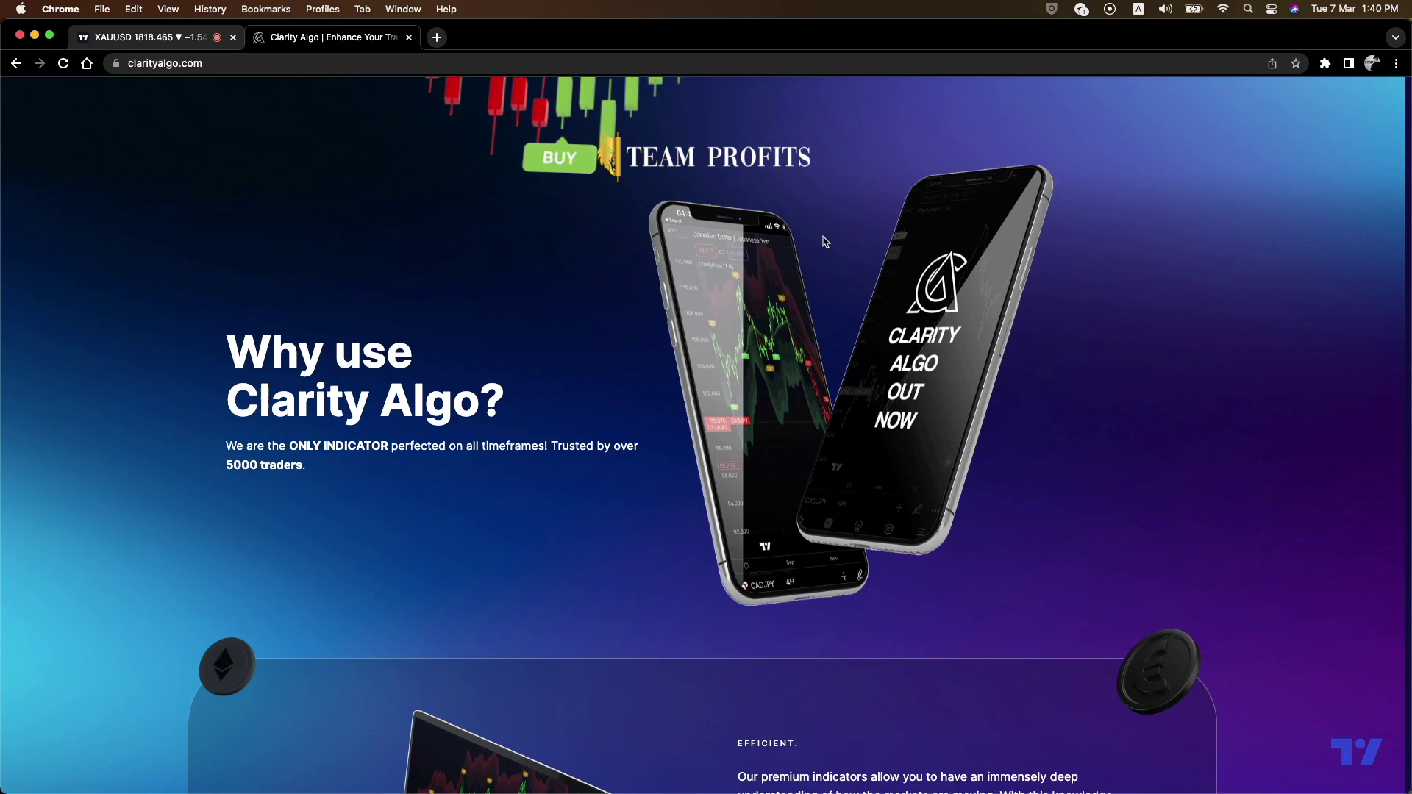
scroll(824, 241, up, 5)
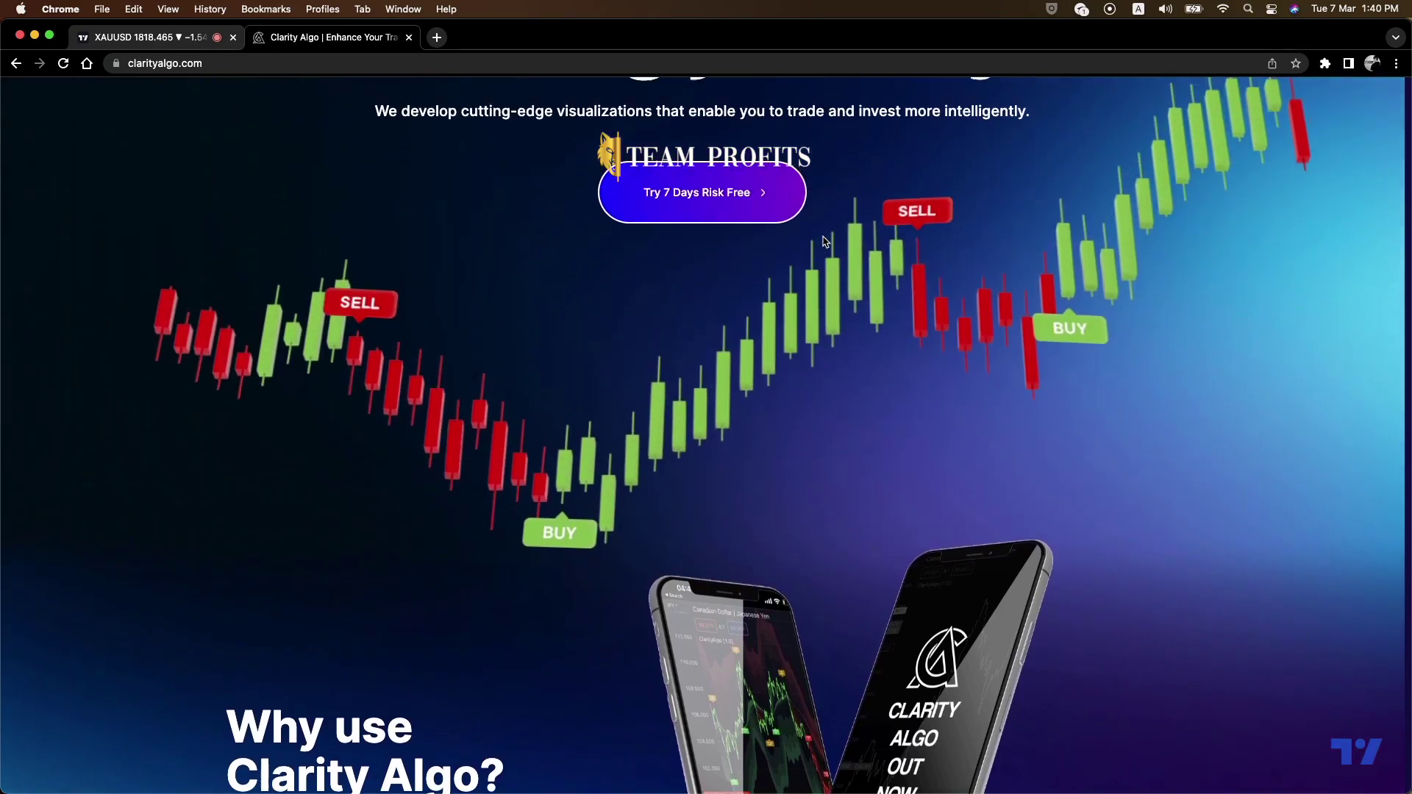
scroll(824, 241, up, 2)
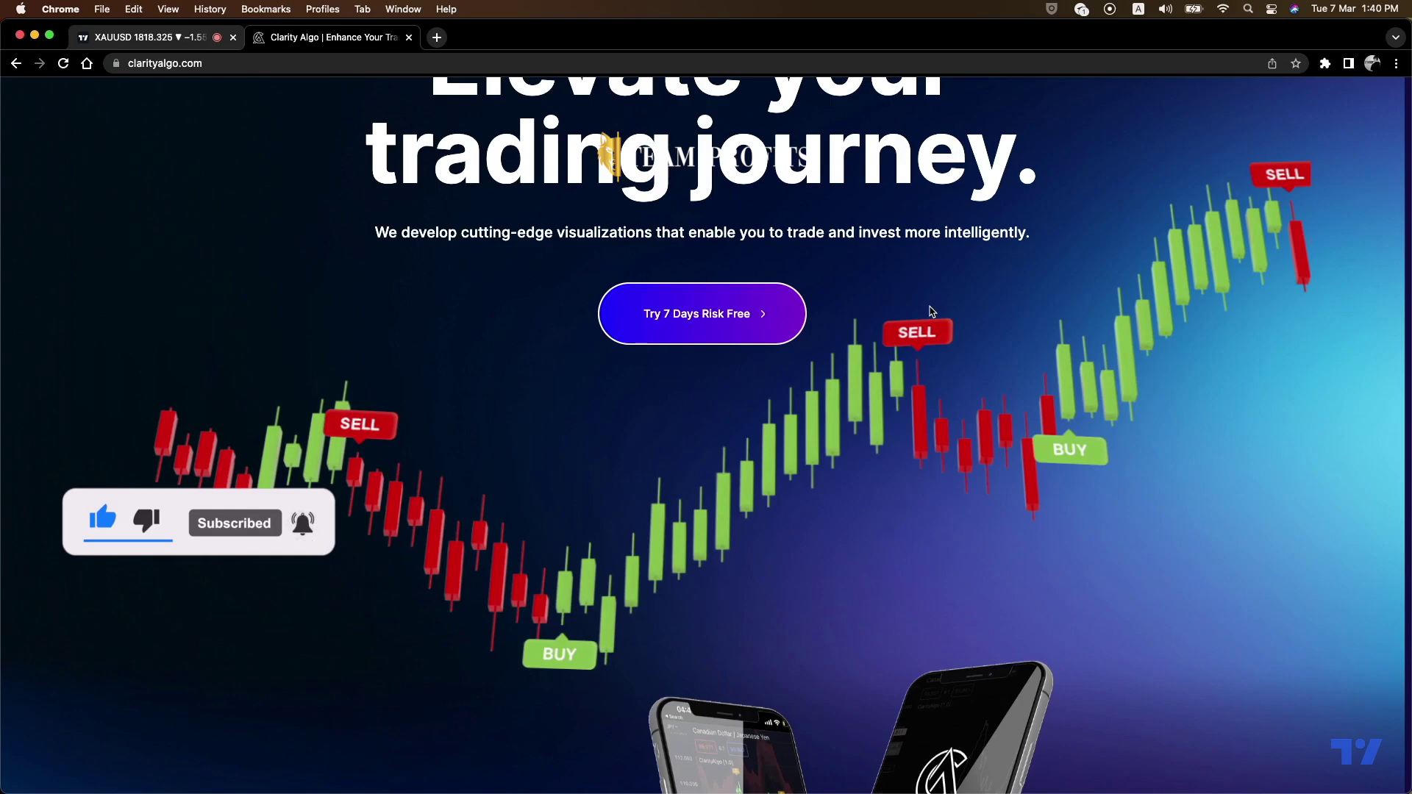
scroll(931, 311, up, 1)
scroll(931, 311, up, 1)
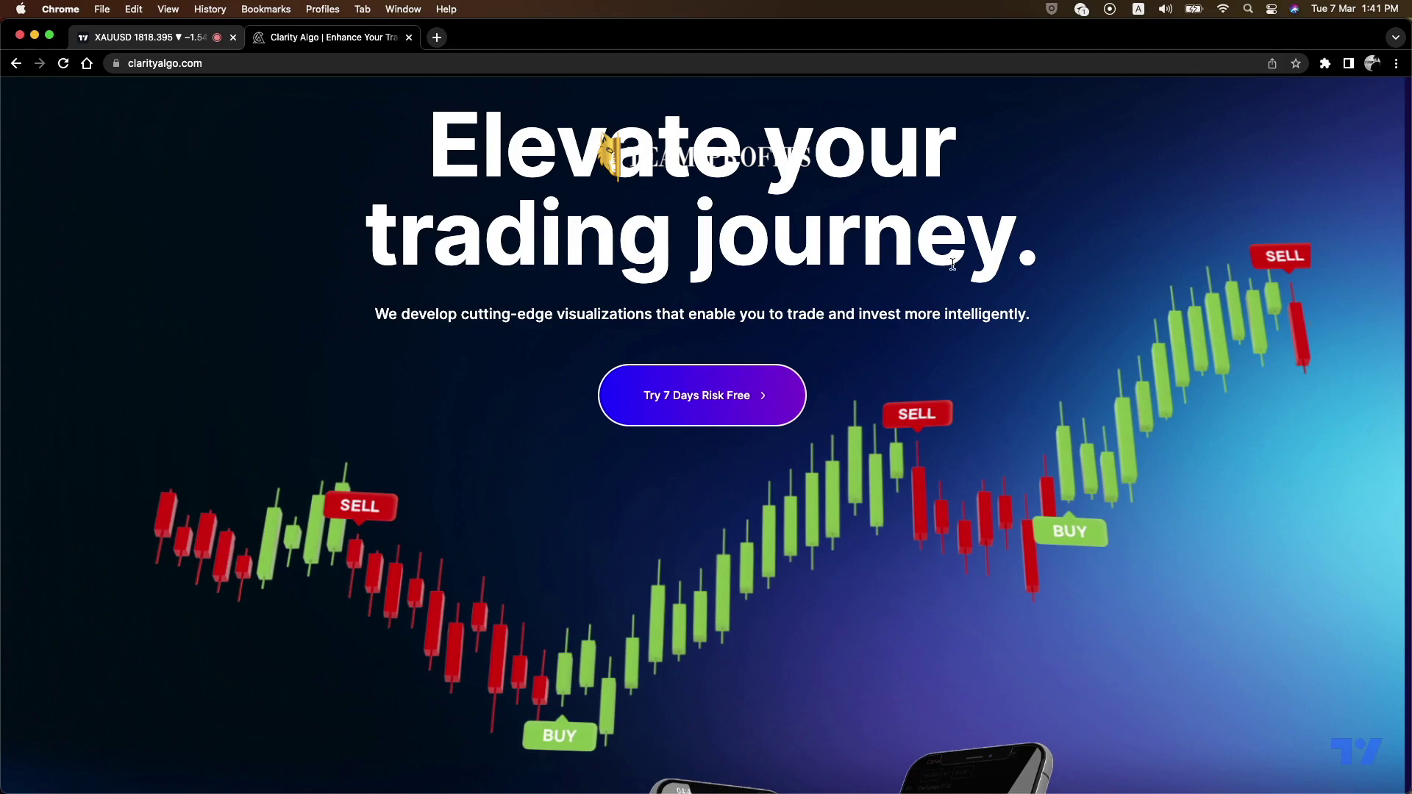
Examine the Clarity Algo feature and community sections down to the monthly, quarterly and yearly membership plans
scroll(979, 394, down, 15)
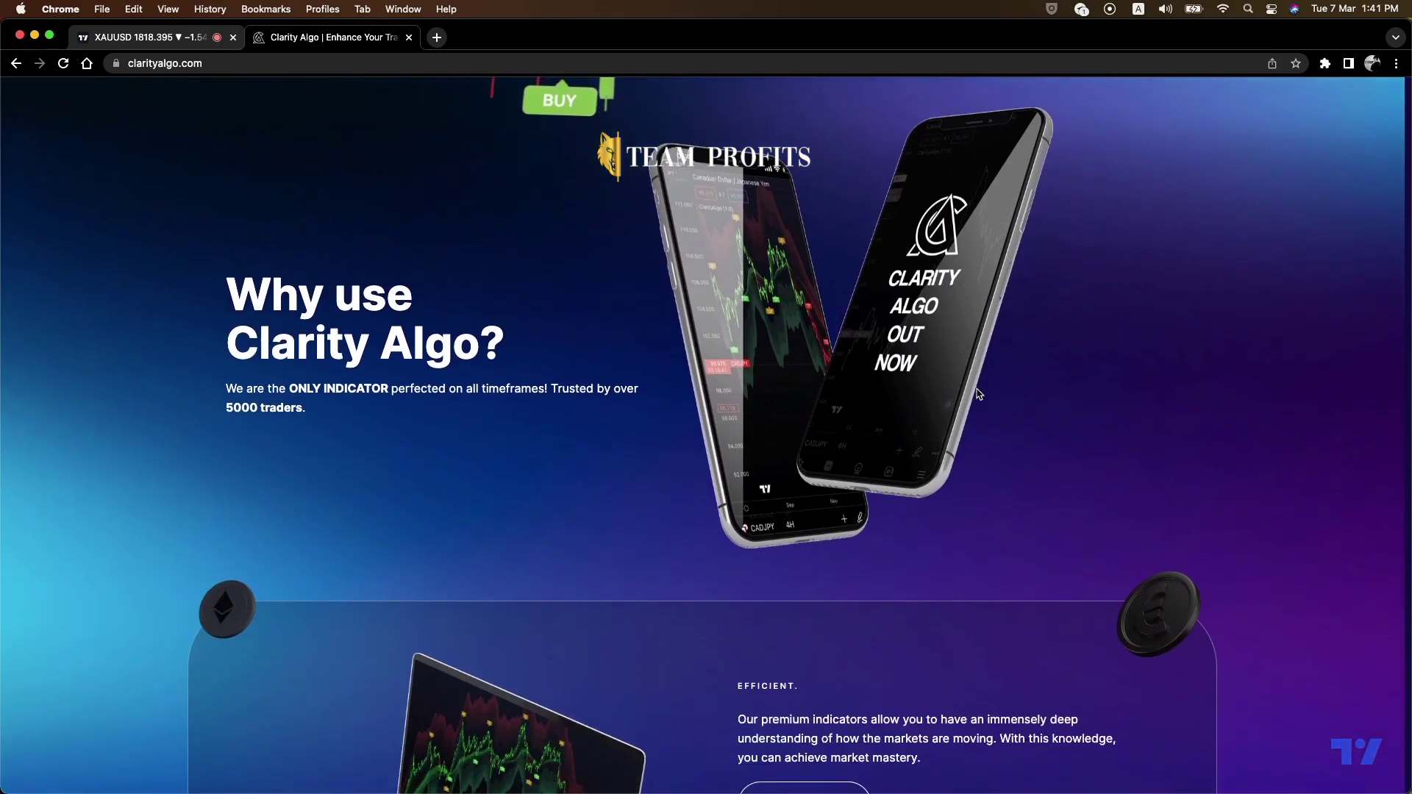
scroll(979, 394, down, 3)
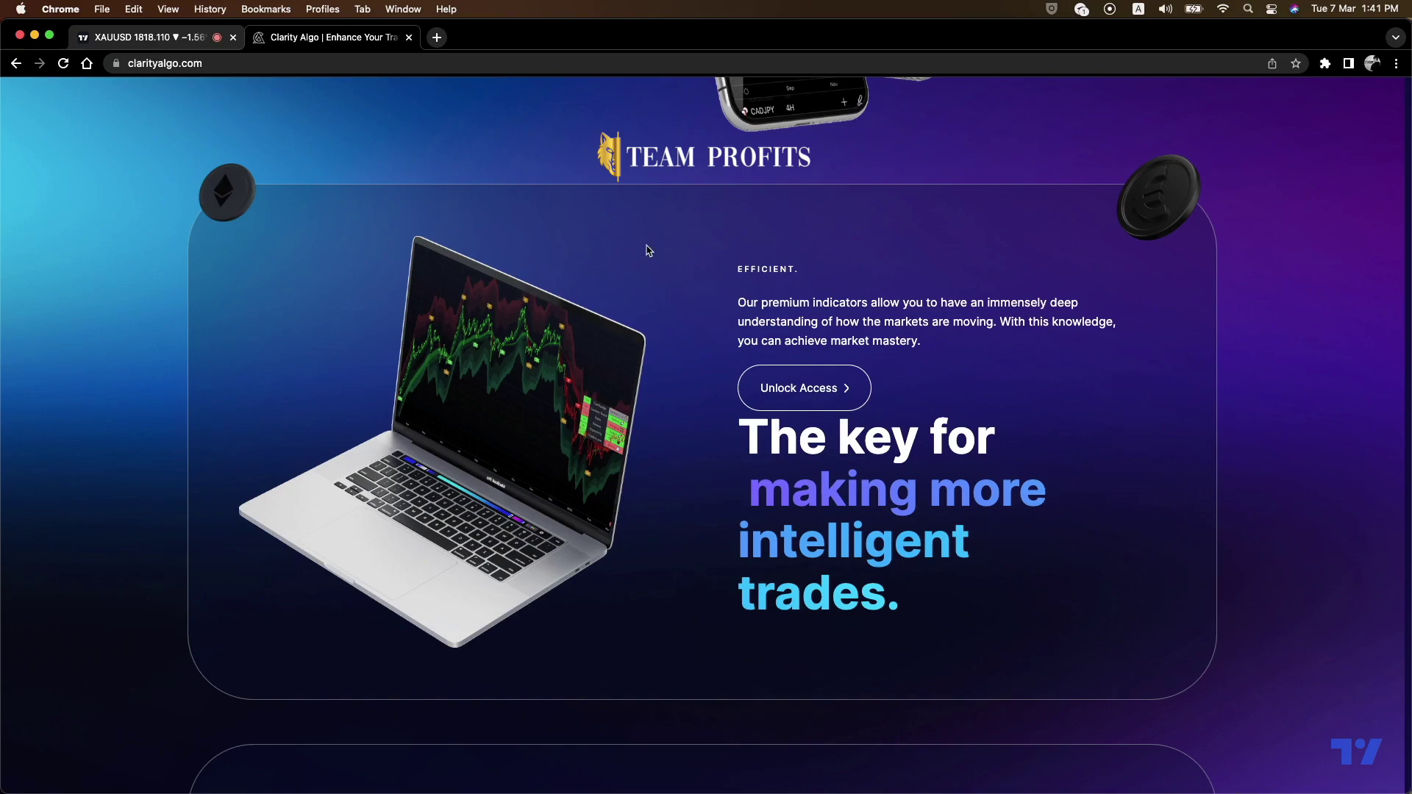
scroll(647, 250, down, 6)
scroll(647, 249, down, 2)
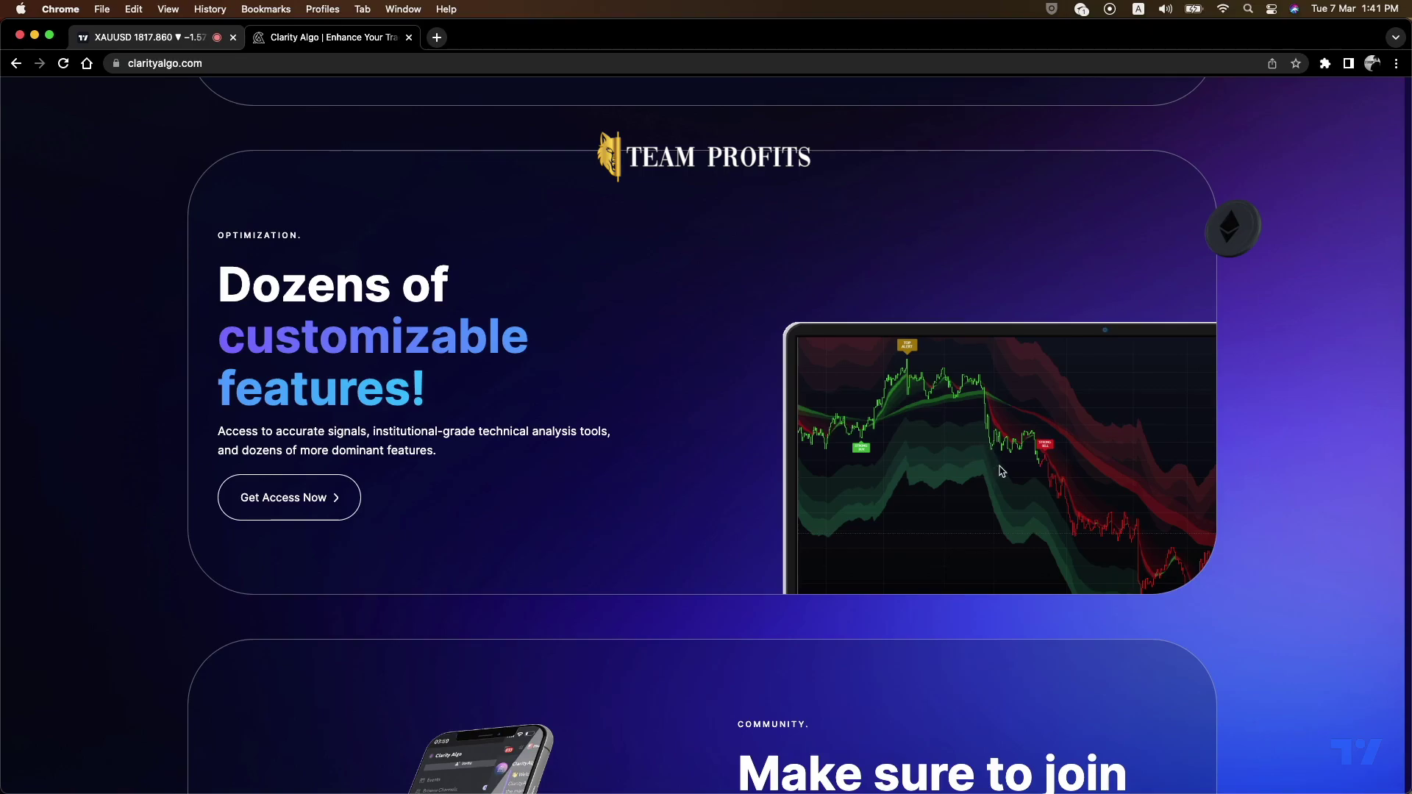
scroll(991, 442, down, 3)
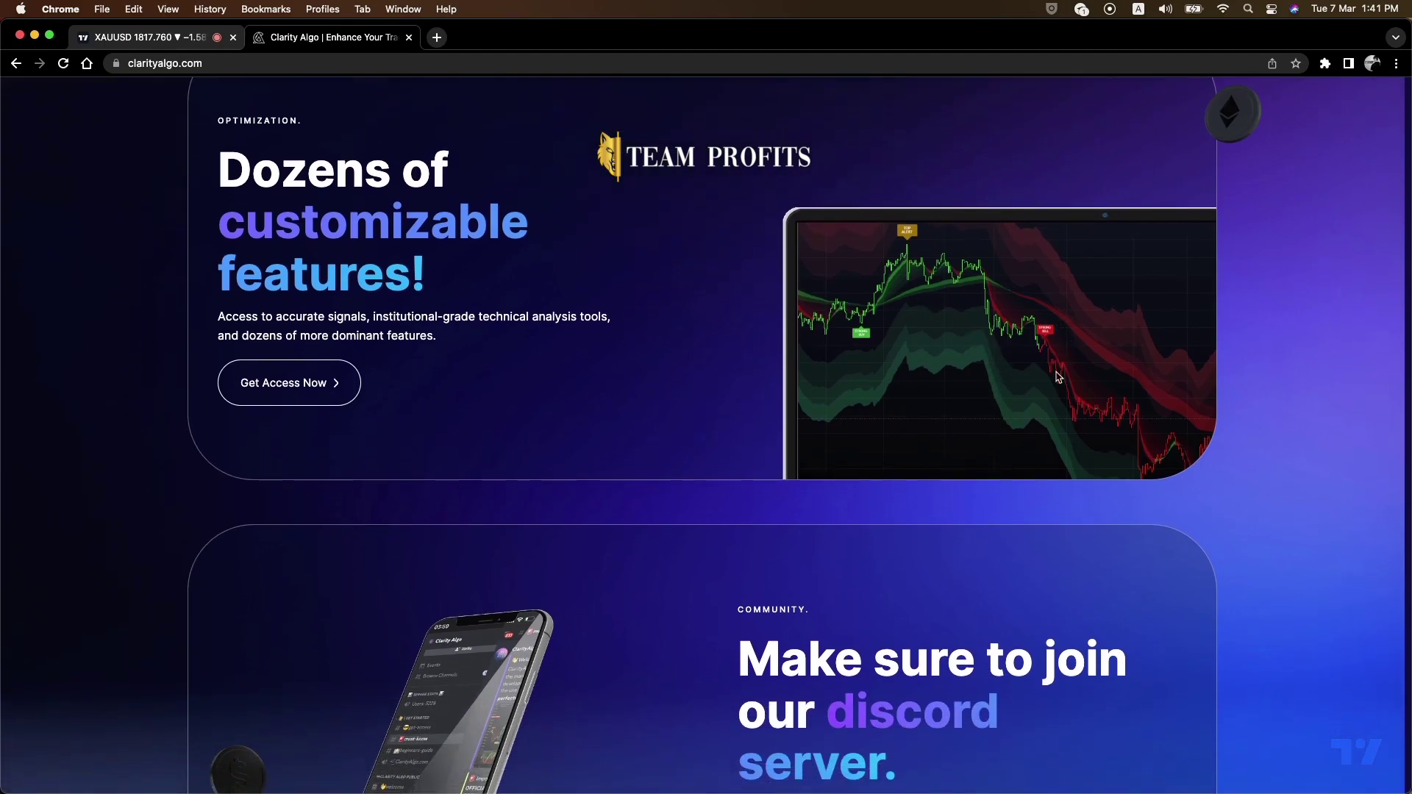
scroll(1067, 373, down, 5)
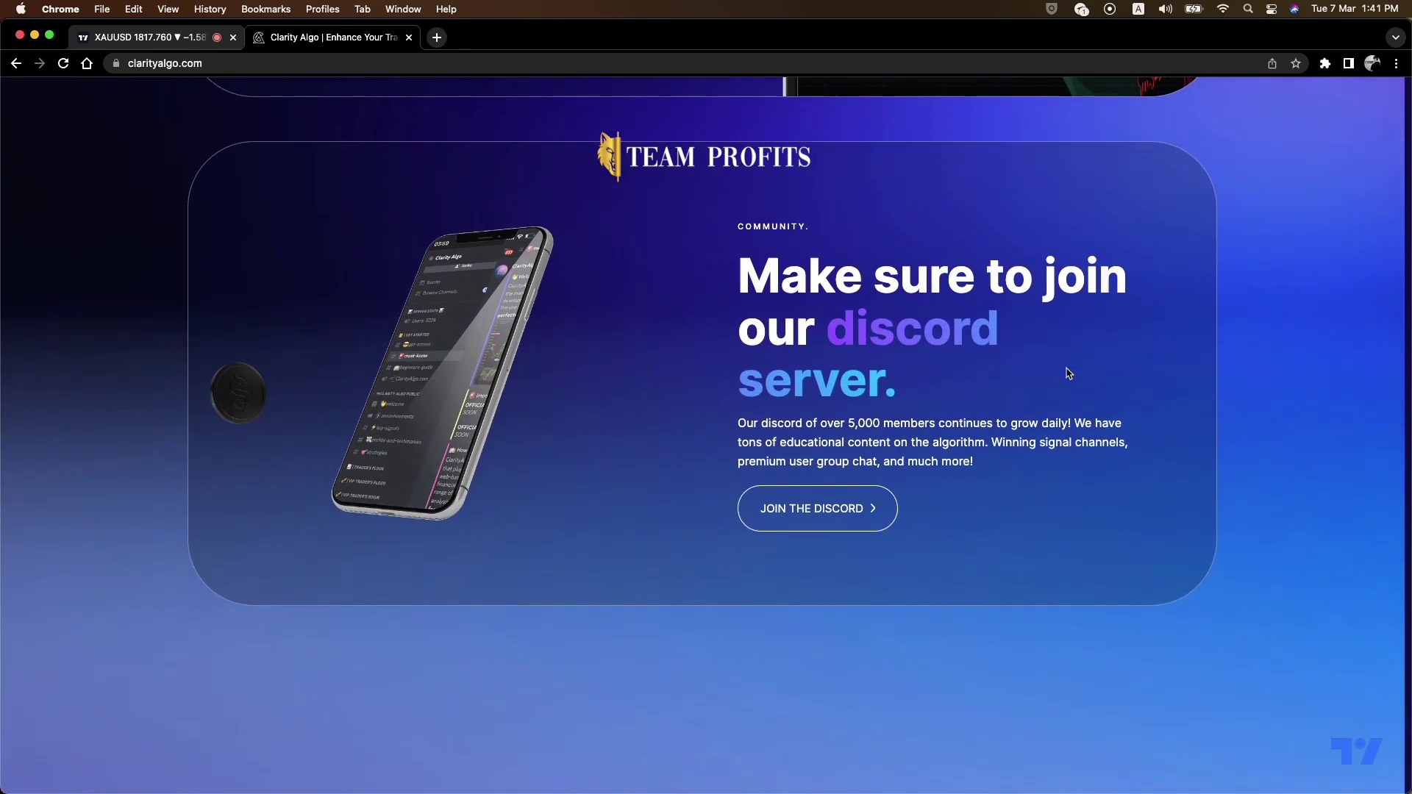
scroll(1068, 374, down, 8)
scroll(1068, 373, down, 10)
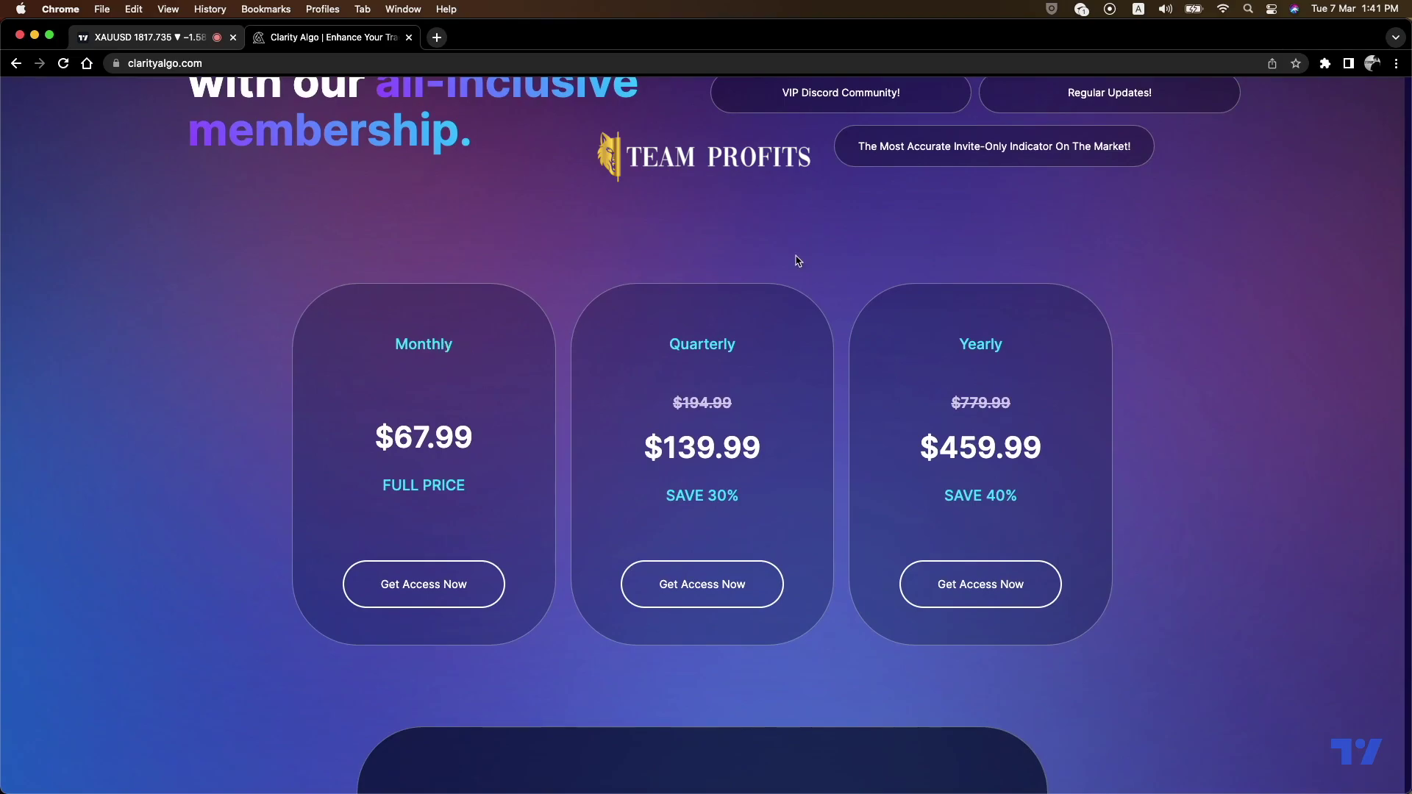
Return through the customer reviews and feature sections to the "Elevate your trading journey" heading
scroll(797, 261, up, 20)
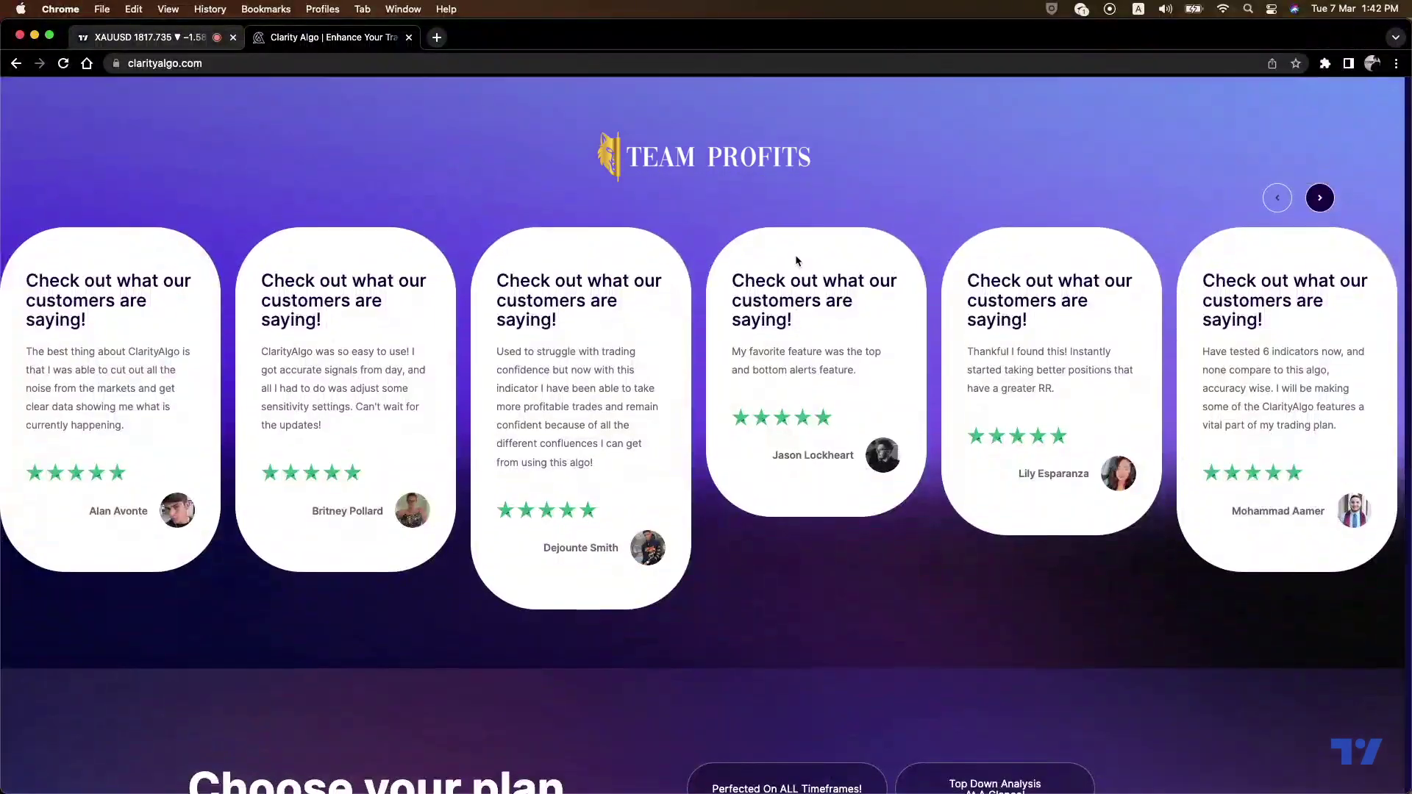
scroll(777, 284, up, 5)
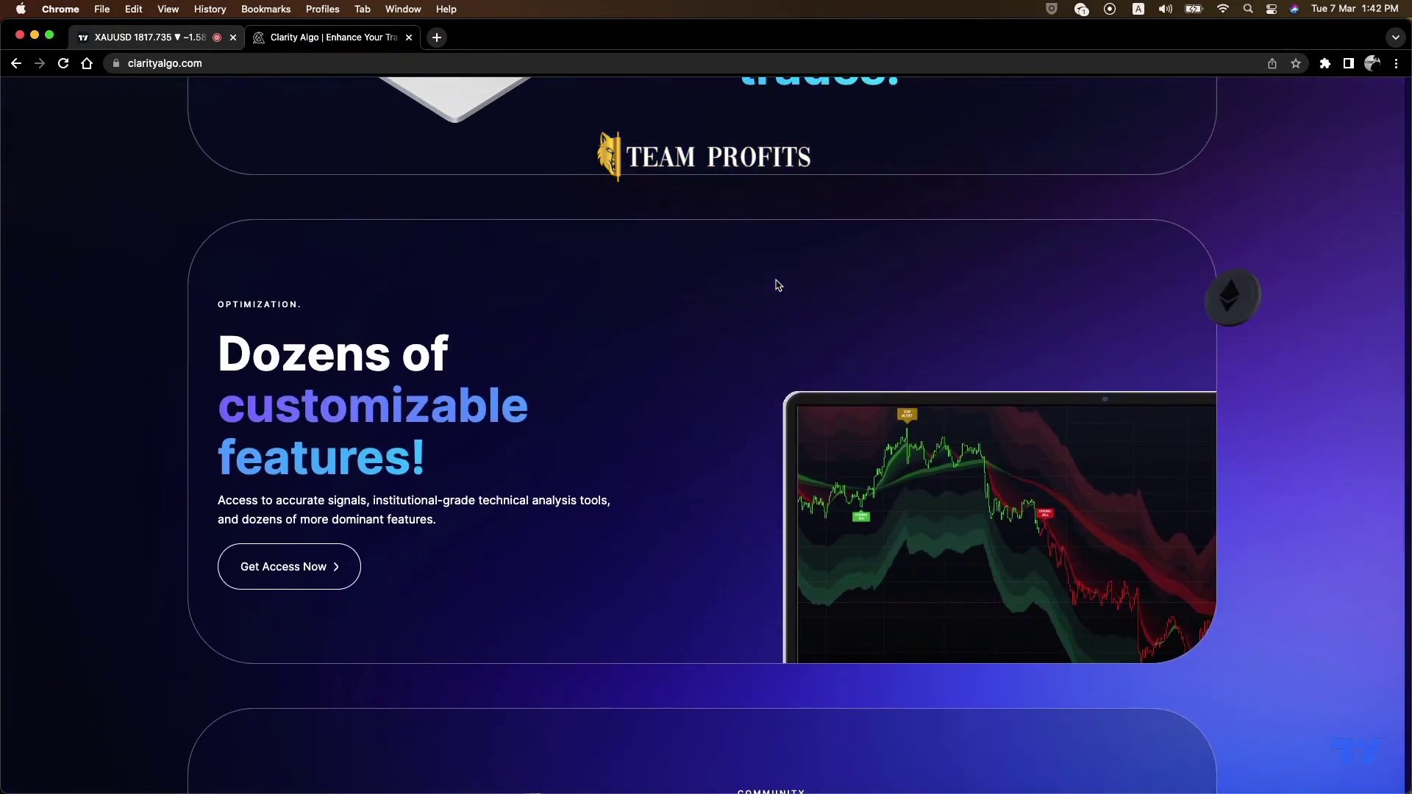
scroll(777, 286, up, 10)
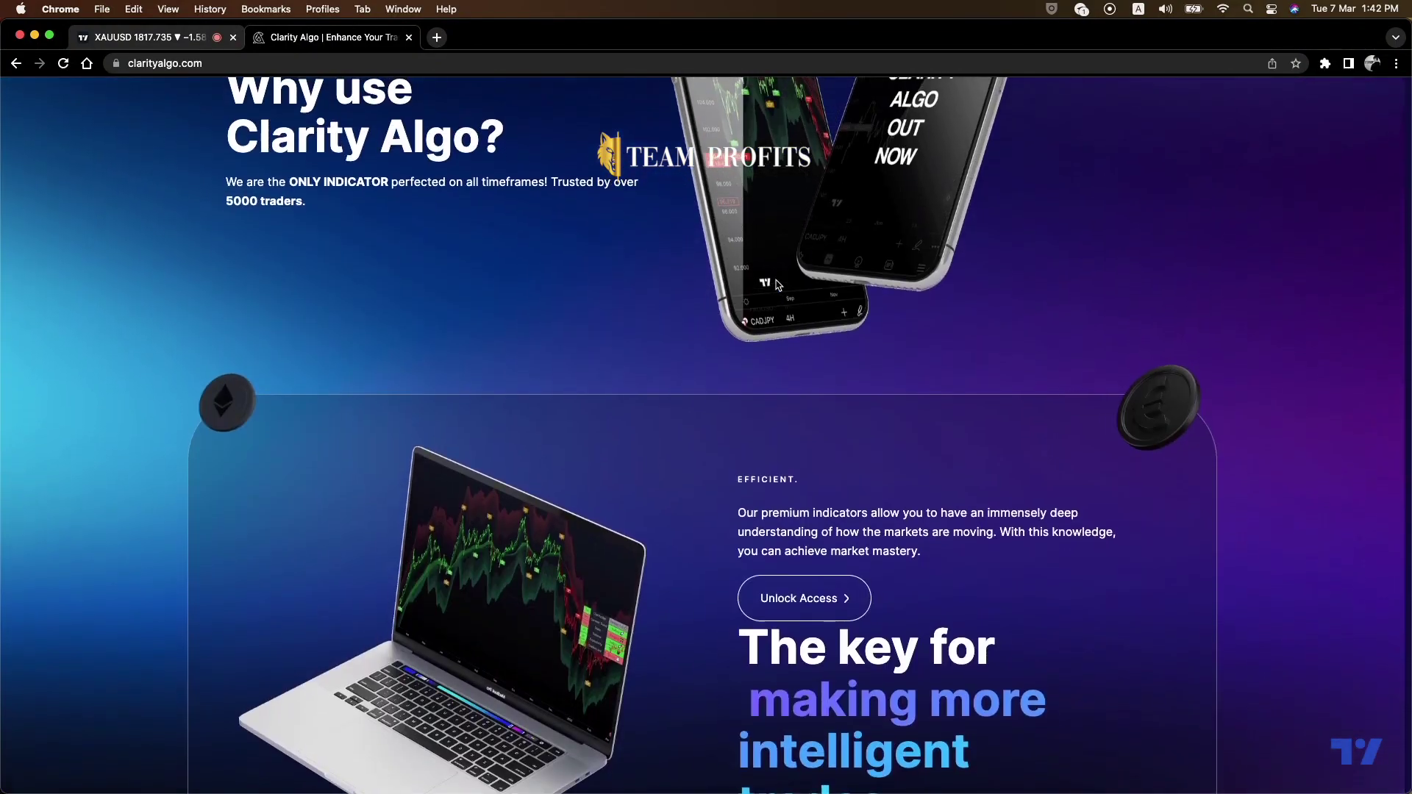
scroll(778, 285, up, 10)
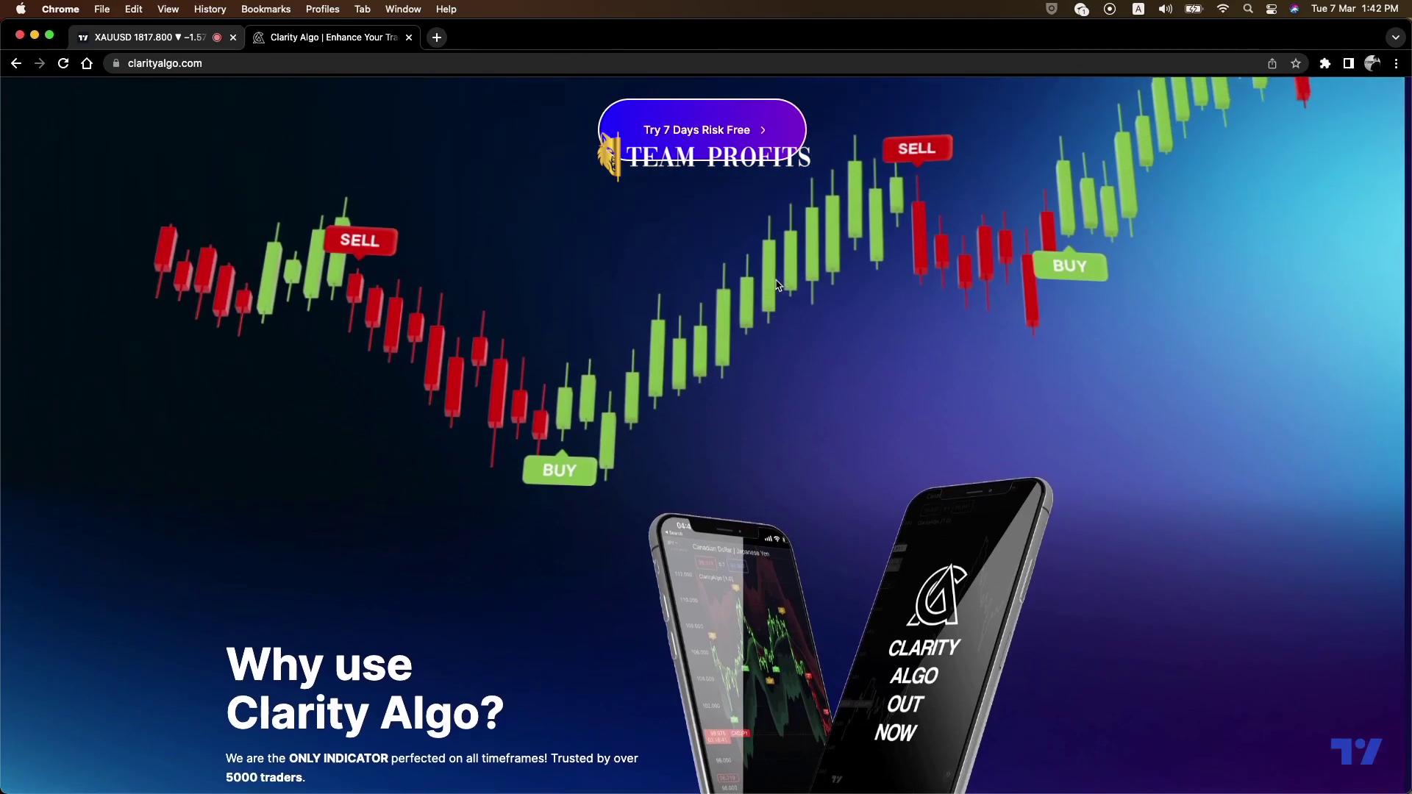
scroll(775, 280, up, 2)
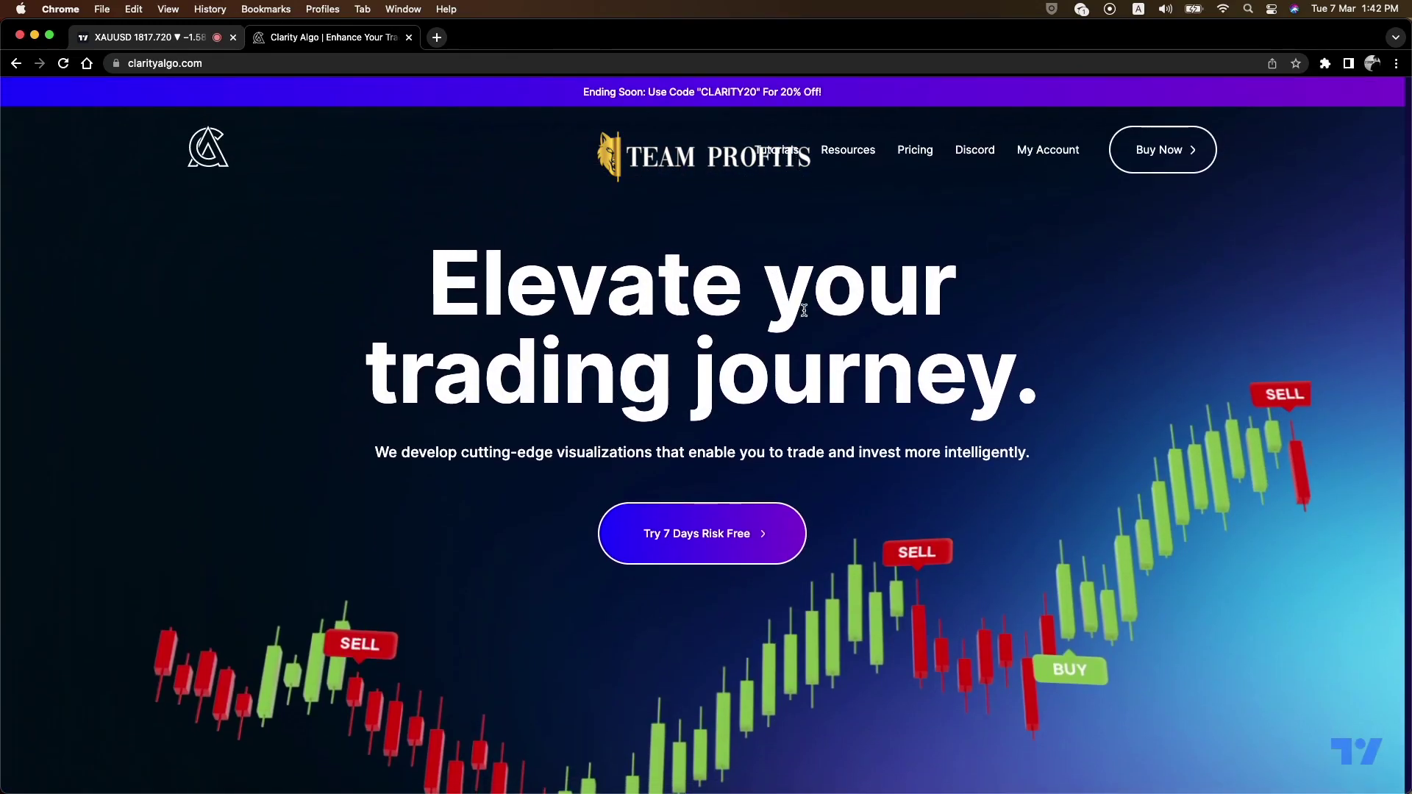
scroll(795, 307, down, 3)
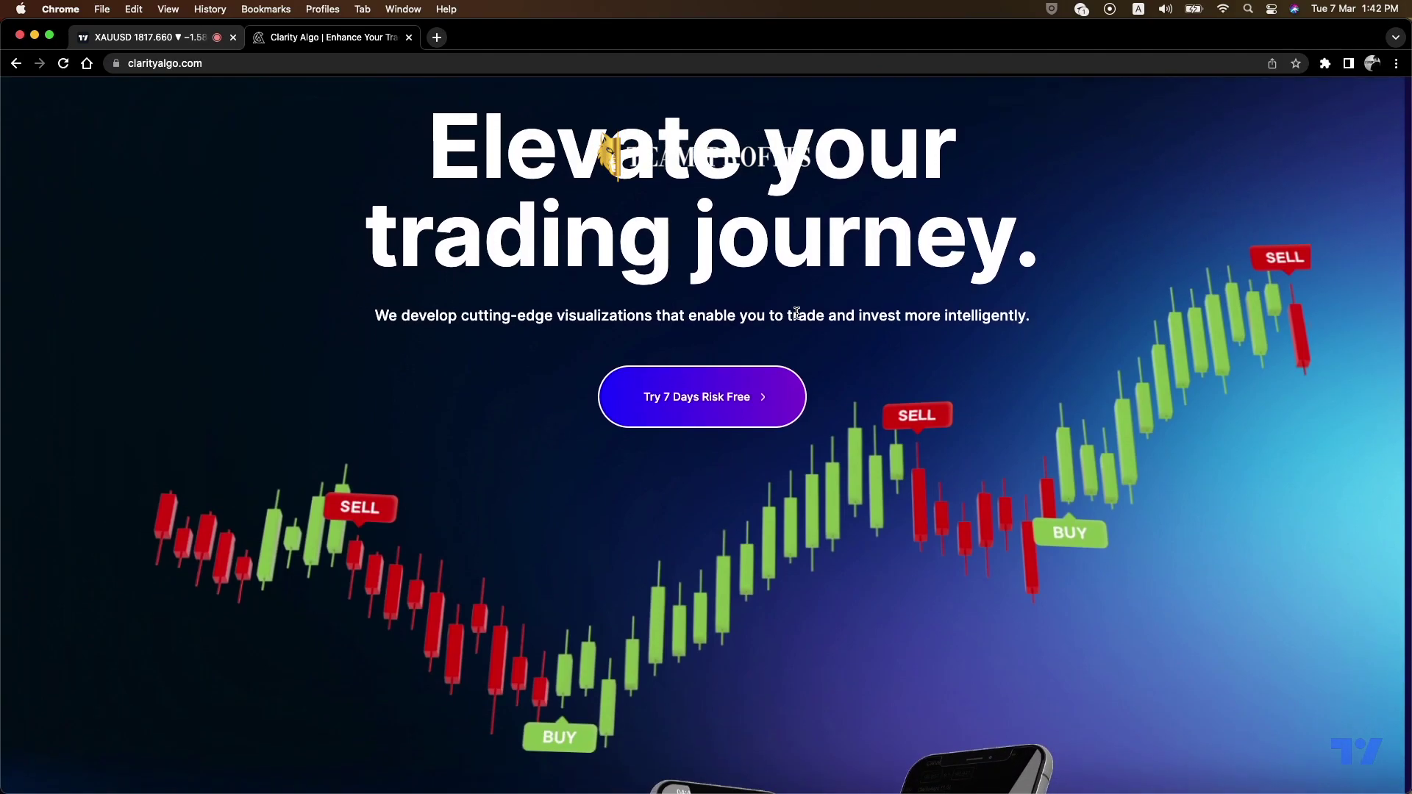
Switch back to TradingView and examine the 1-minute XAUUSD candles, the EMA trend line, the rising trendlines and the short position
click(136, 38)
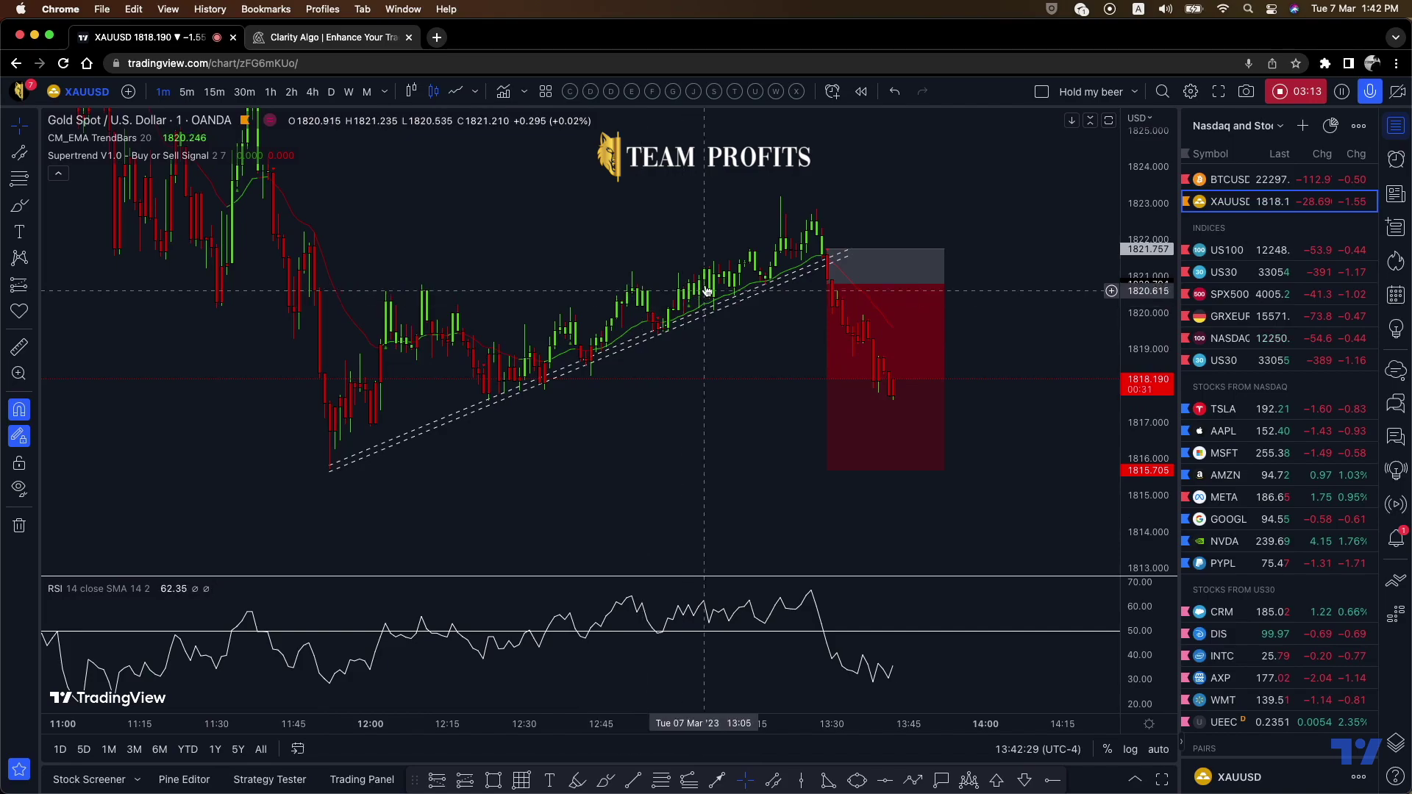
drag(698, 241, 703, 249)
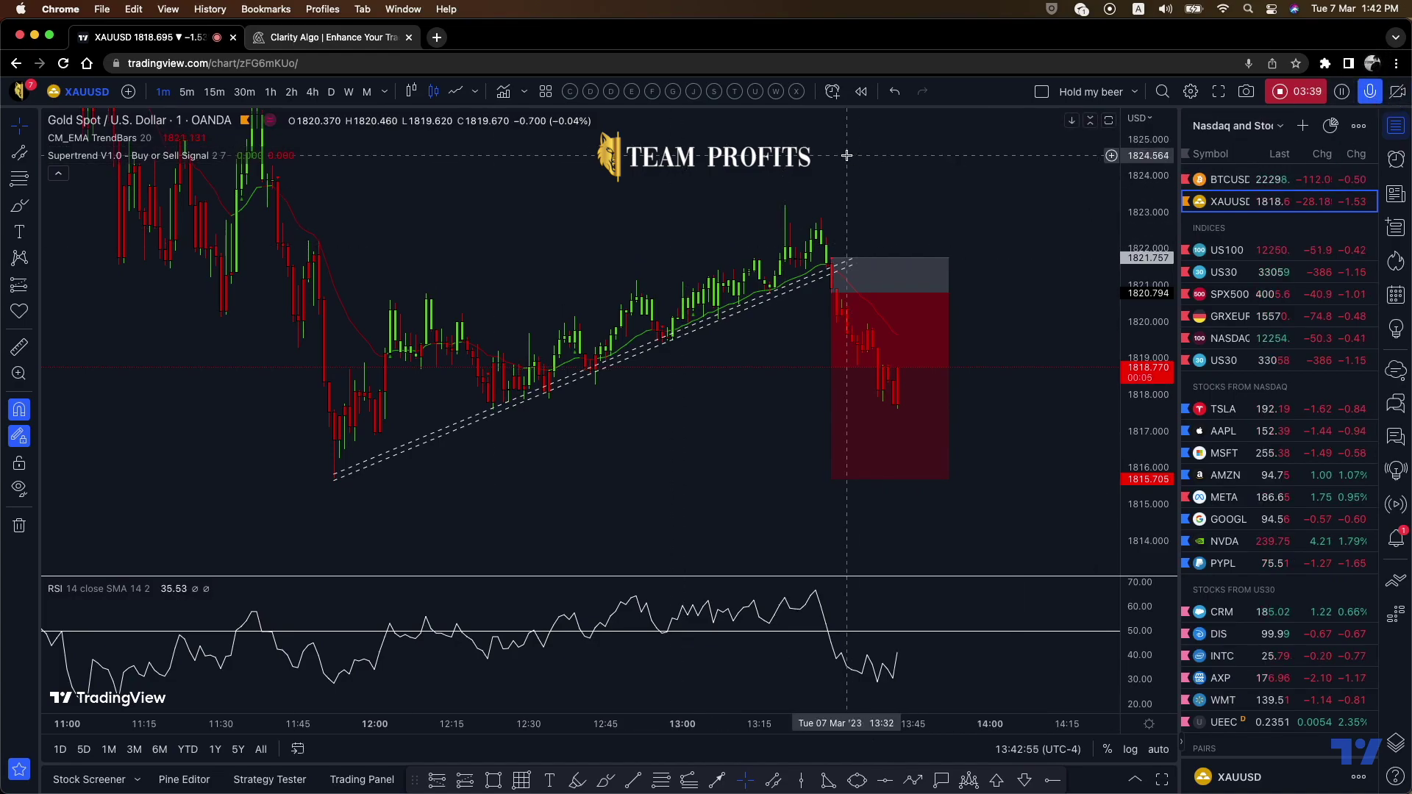
drag(315, 299, 283, 312)
drag(396, 267, 424, 261)
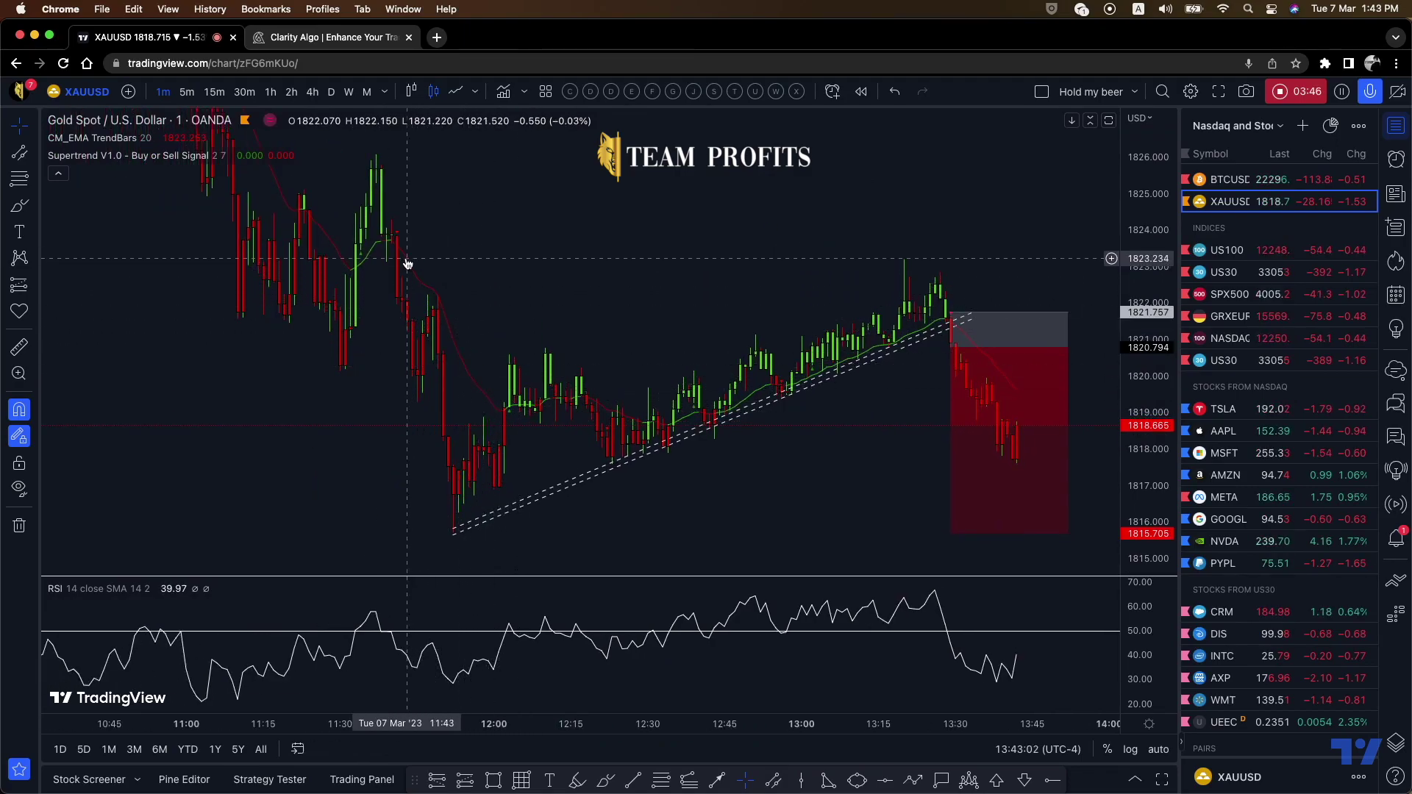
scroll(547, 227, right, 2)
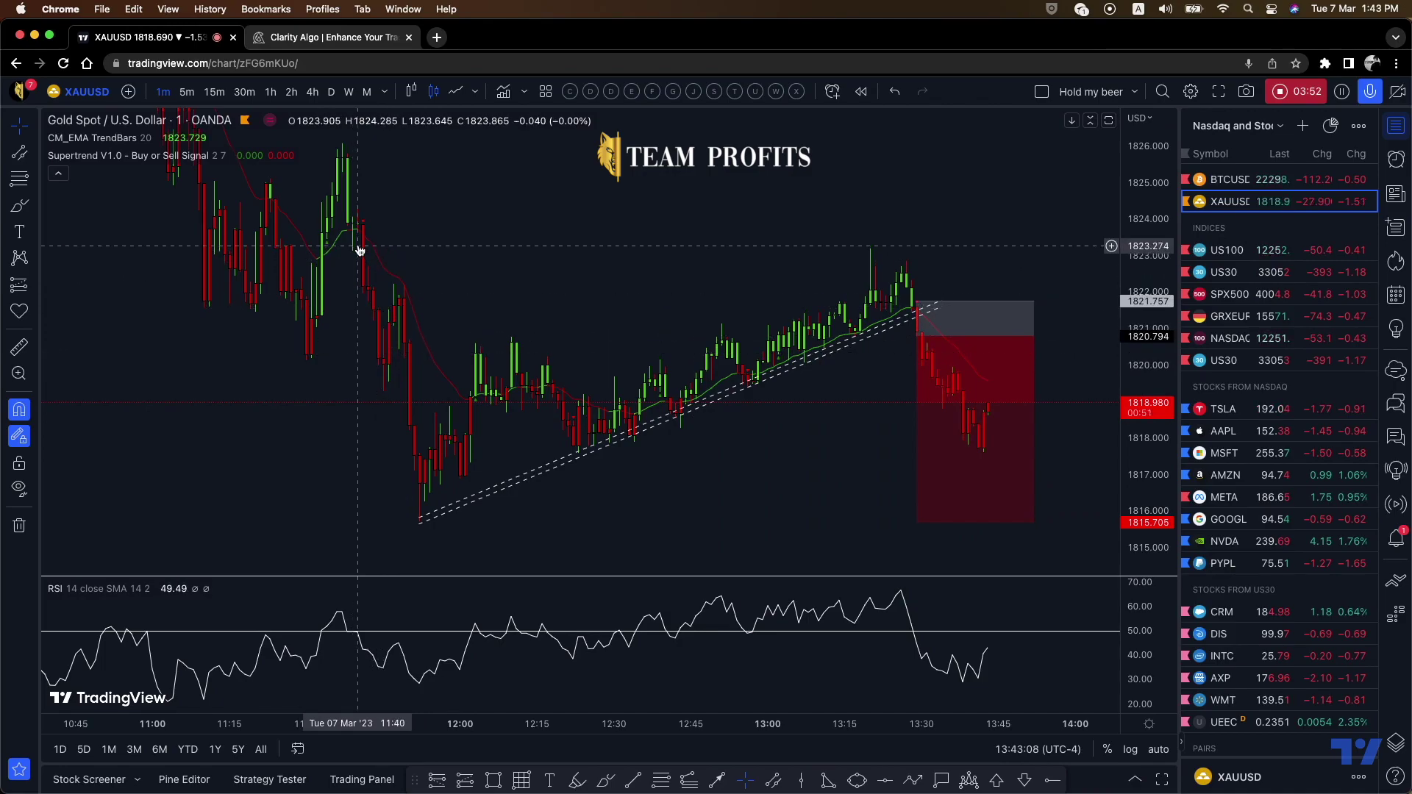
mouse_move(89, 135)
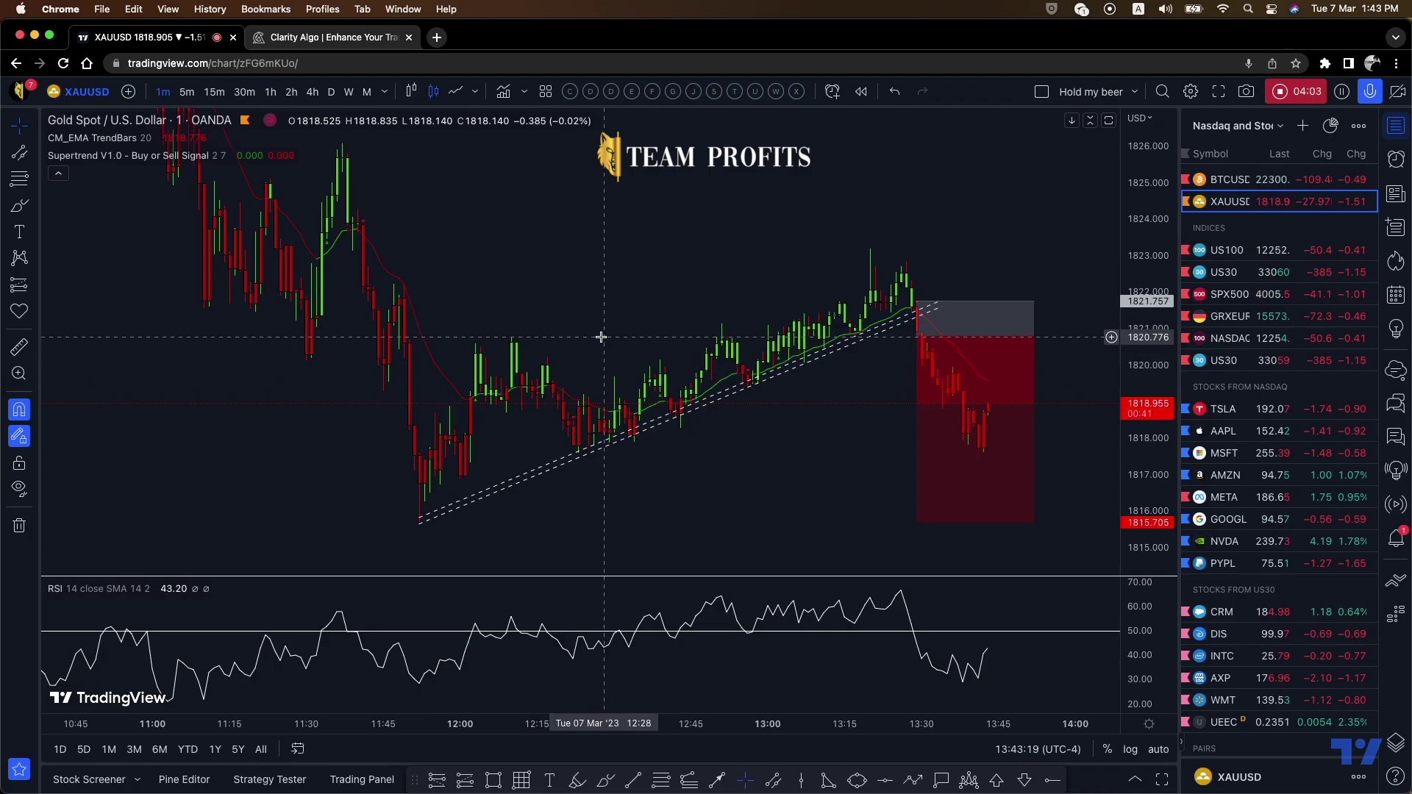
scroll(717, 243, right, 3)
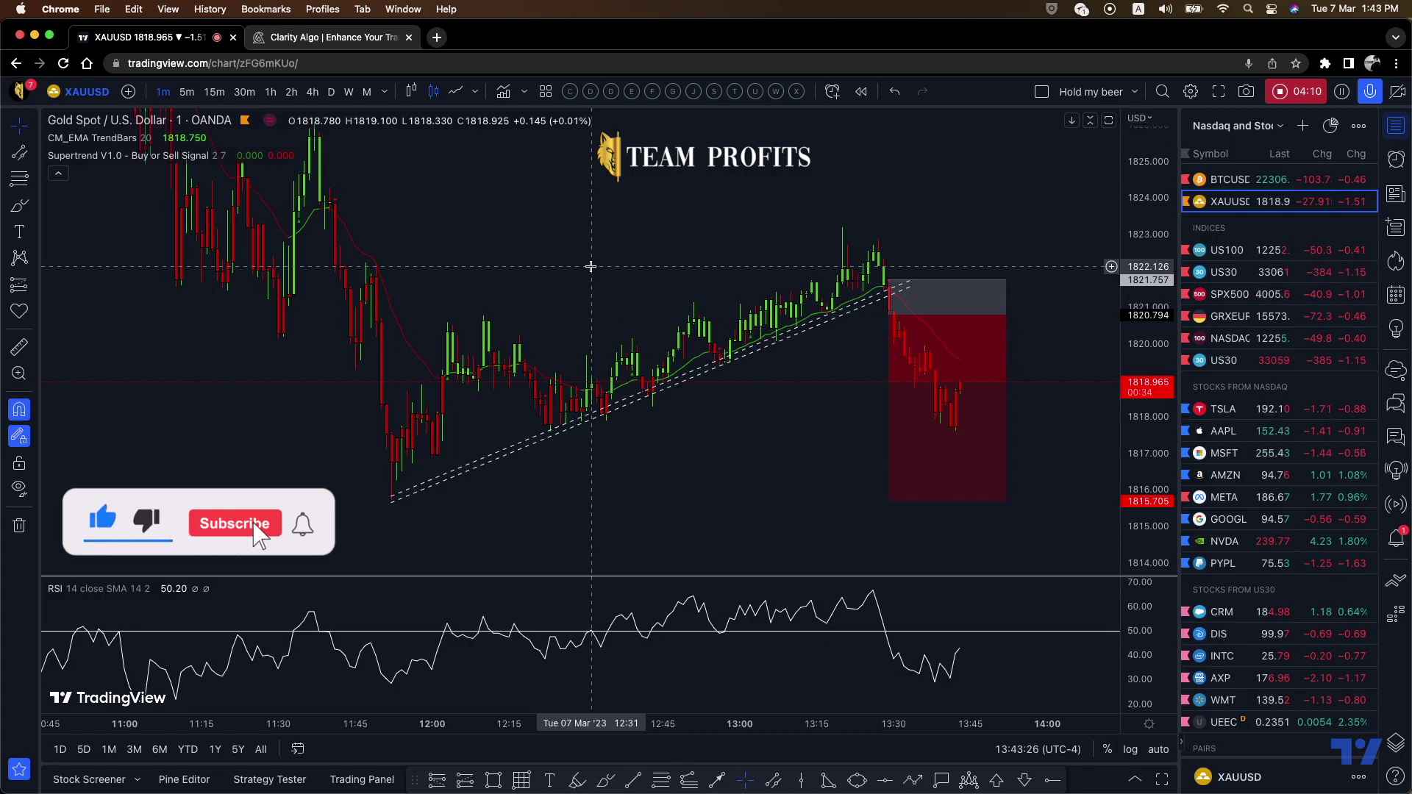
drag(1002, 209, 925, 204)
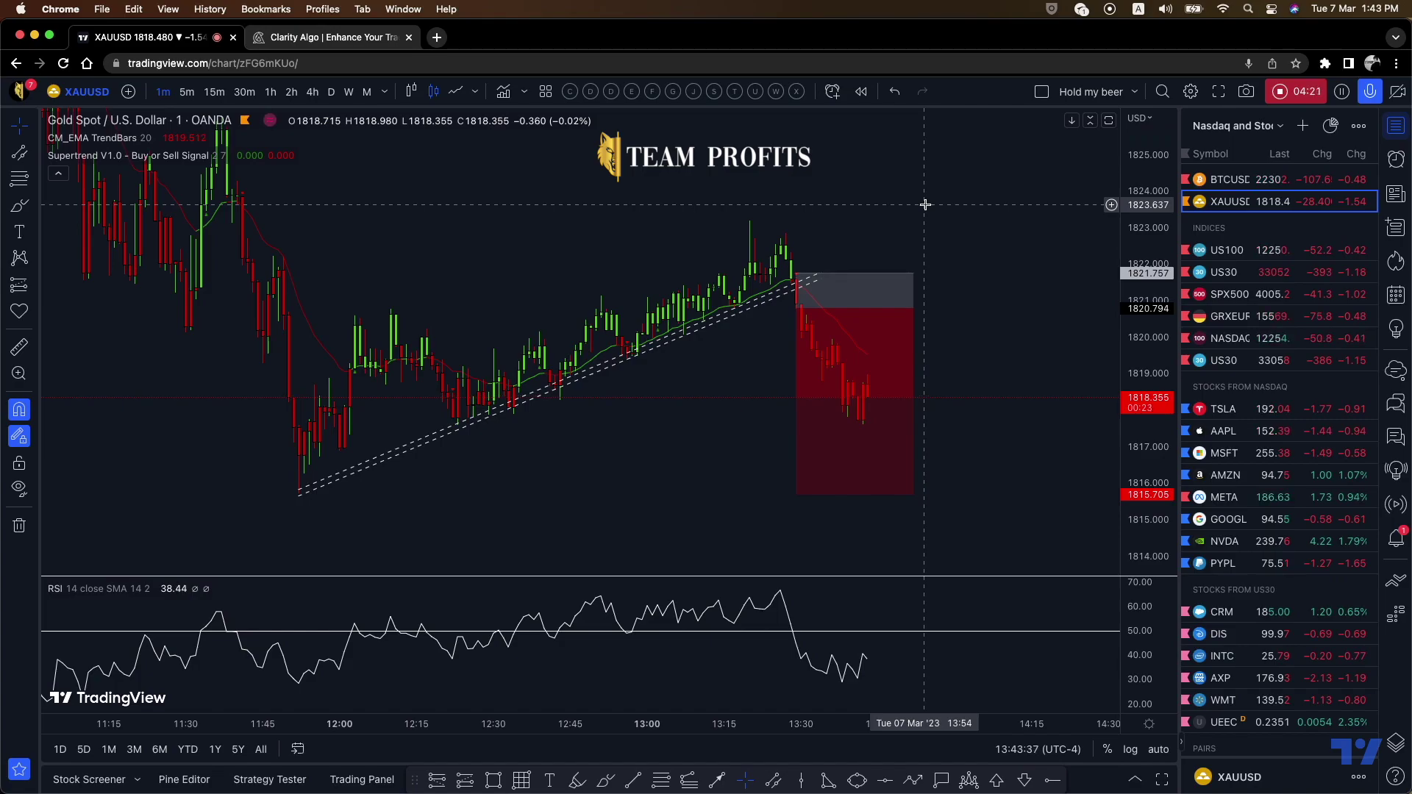
mouse_move(169, 150)
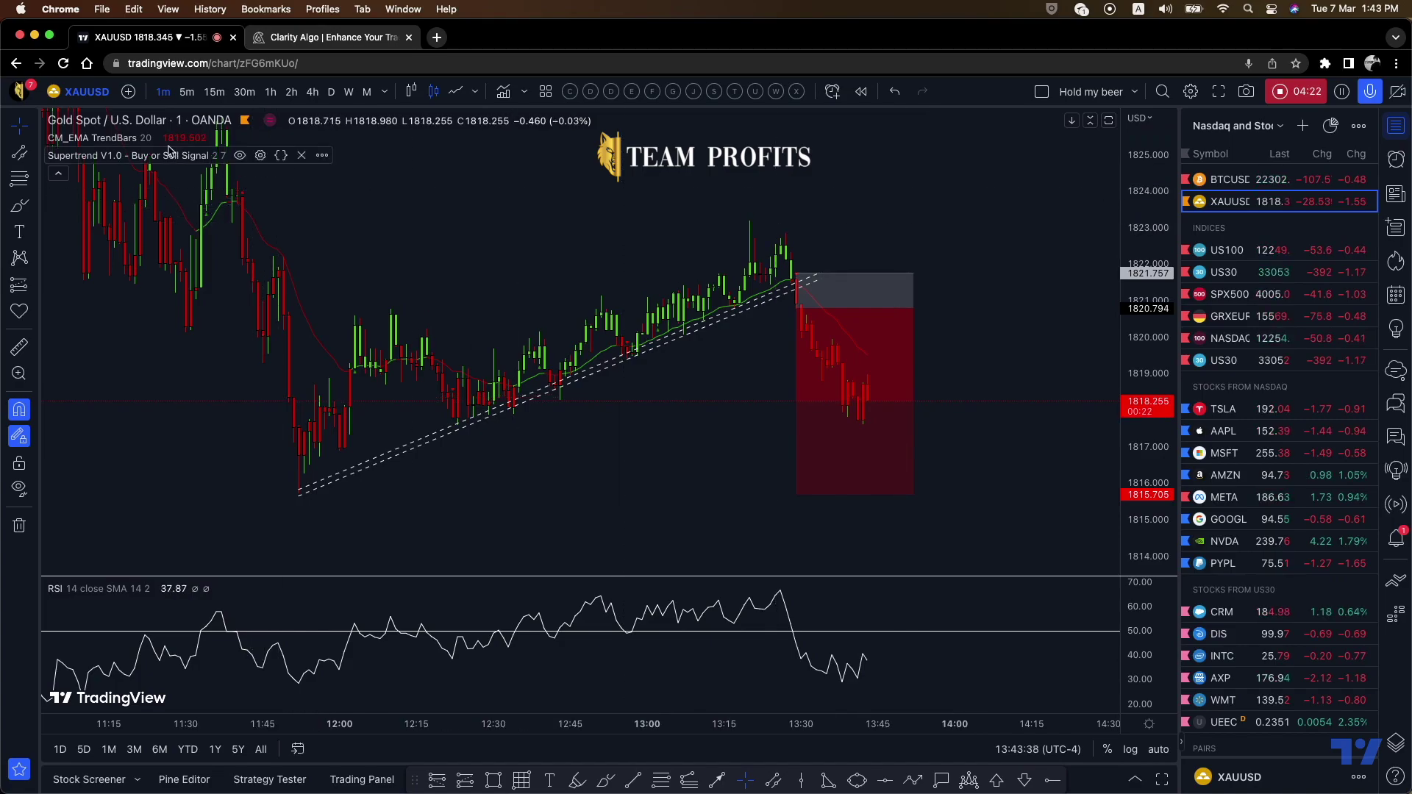
Switch to the Clarity Algo website and view the "Why use Clarity Algo?" section and the opening section again
click(321, 39)
scroll(882, 361, down, 10)
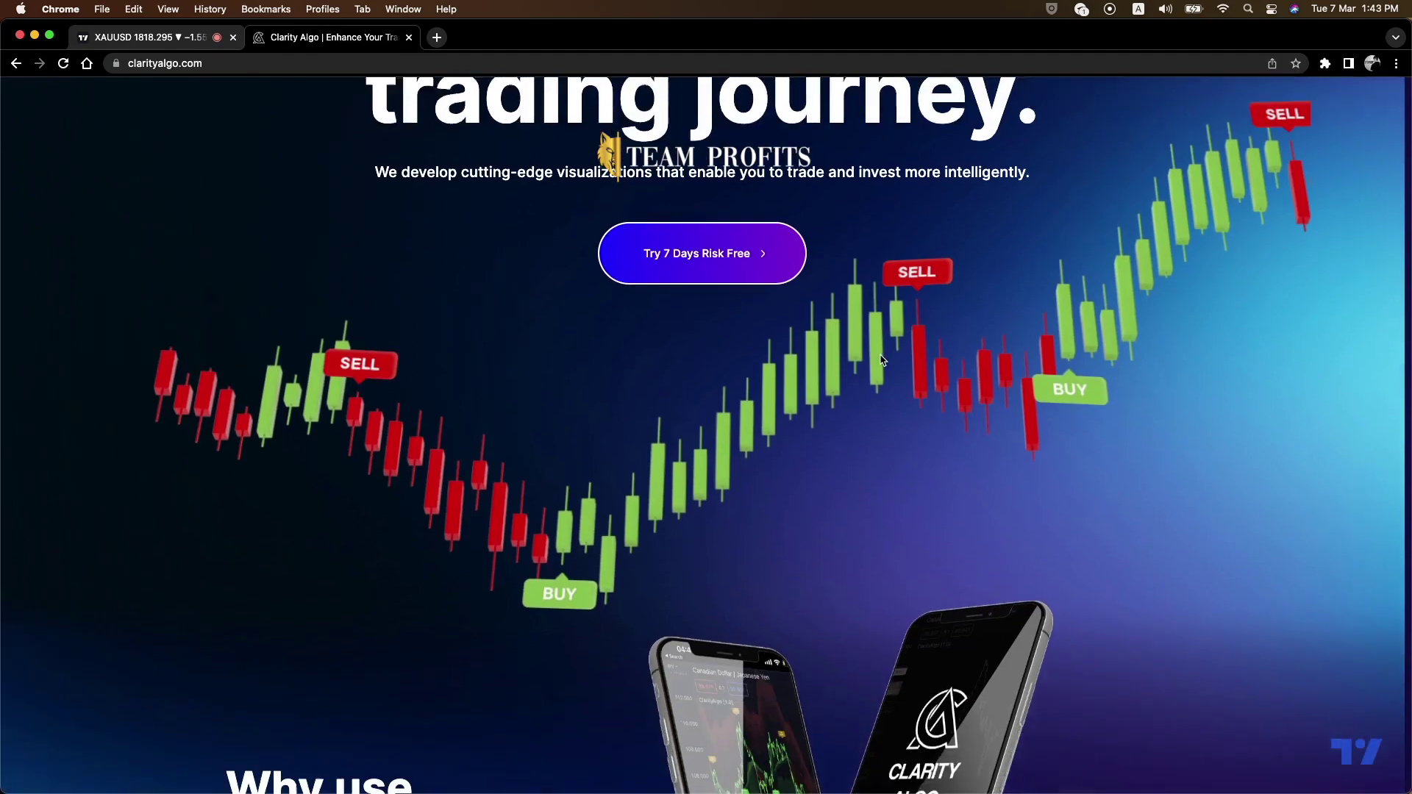
scroll(881, 360, down, 5)
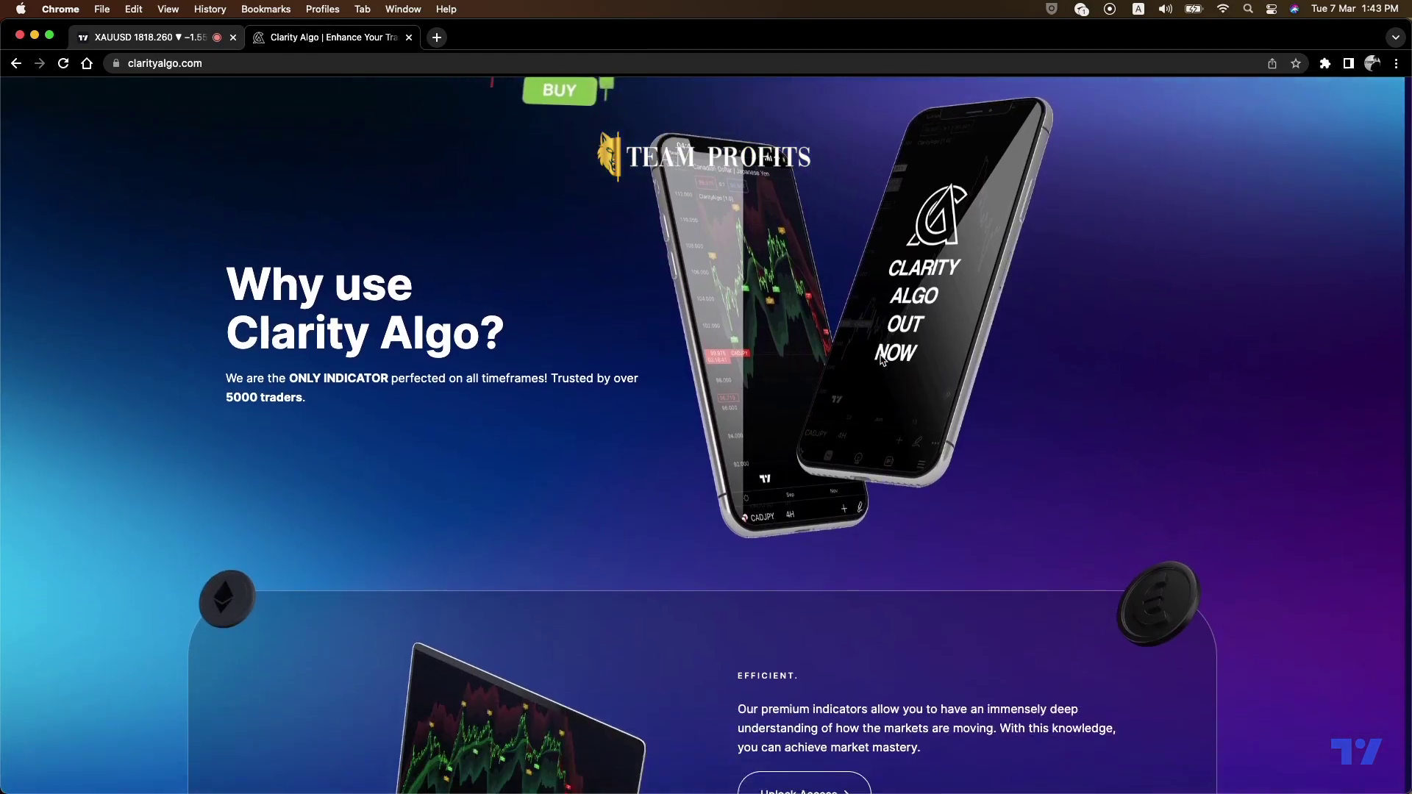
scroll(882, 361, up, 12)
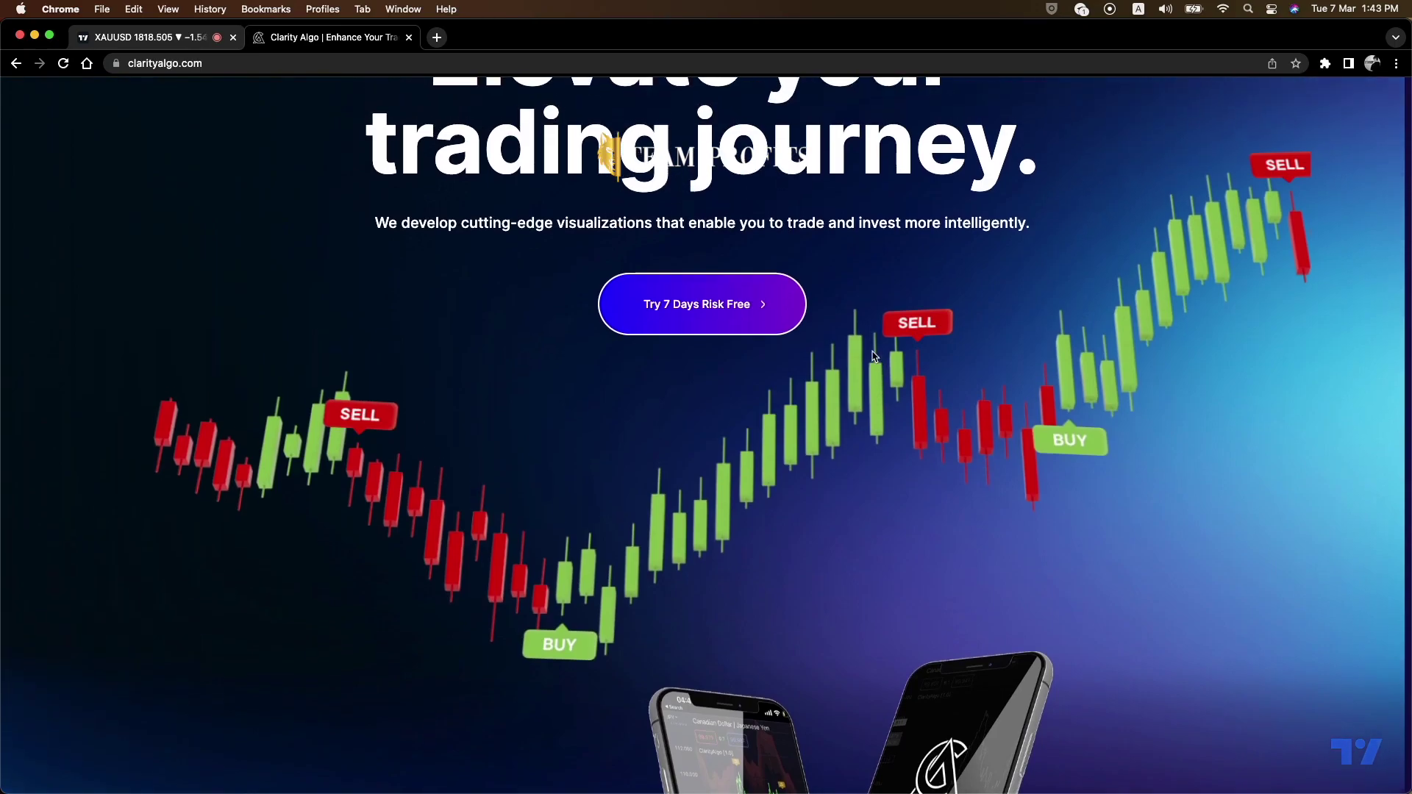
scroll(873, 356, up, 2)
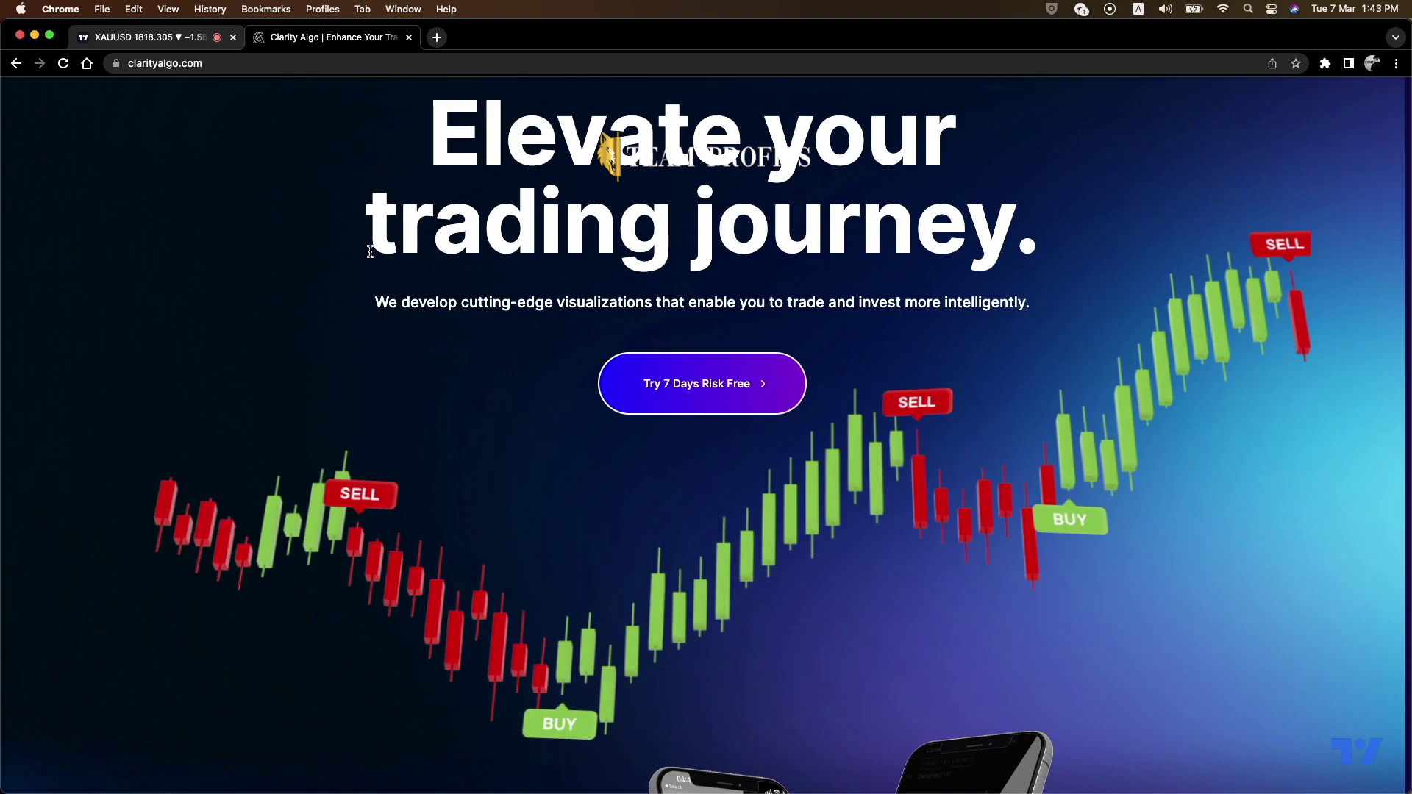
Go back to the XAUUSD chart in TradingView and inspect the RSI pane and the dashed rising trendlines under the price
click(144, 42)
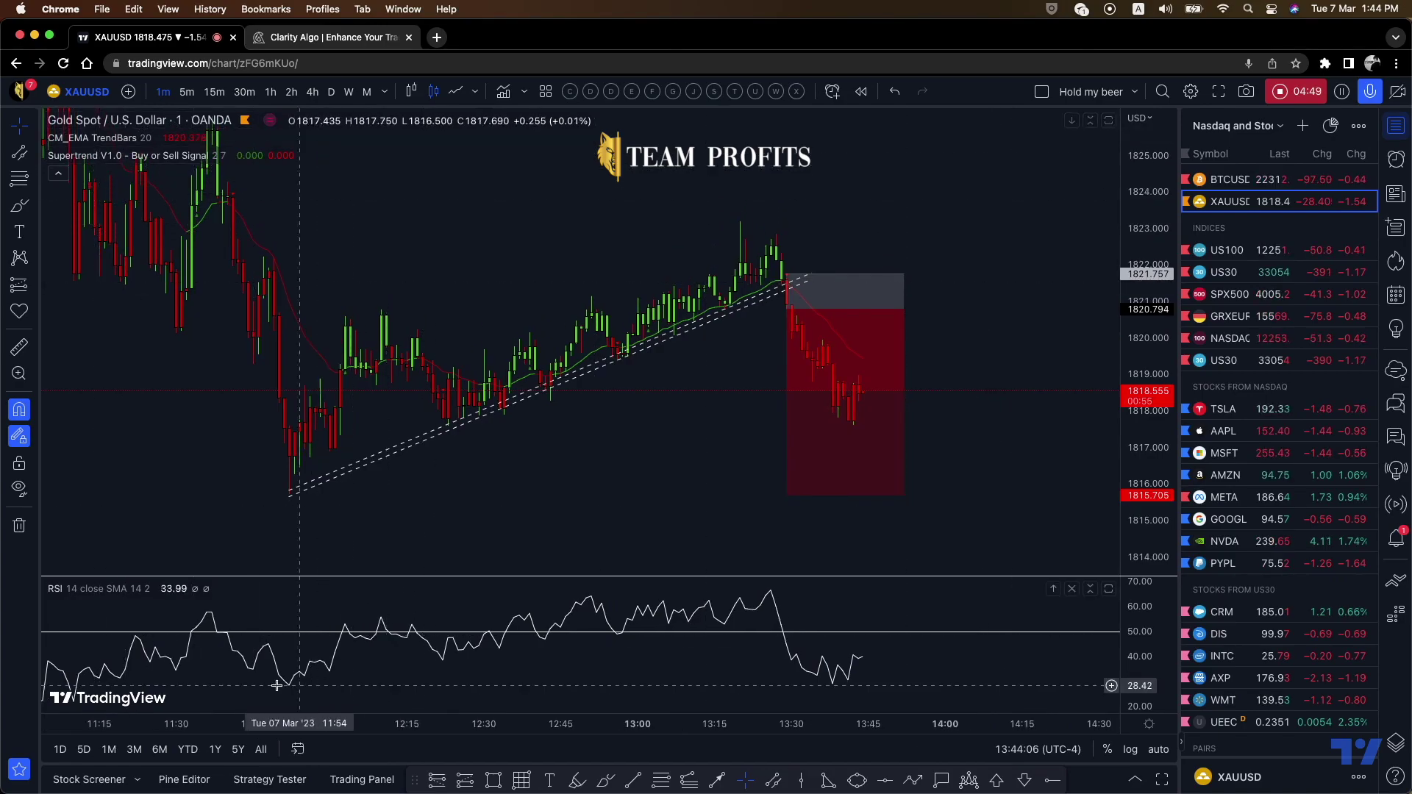
scroll(620, 472, right, 5)
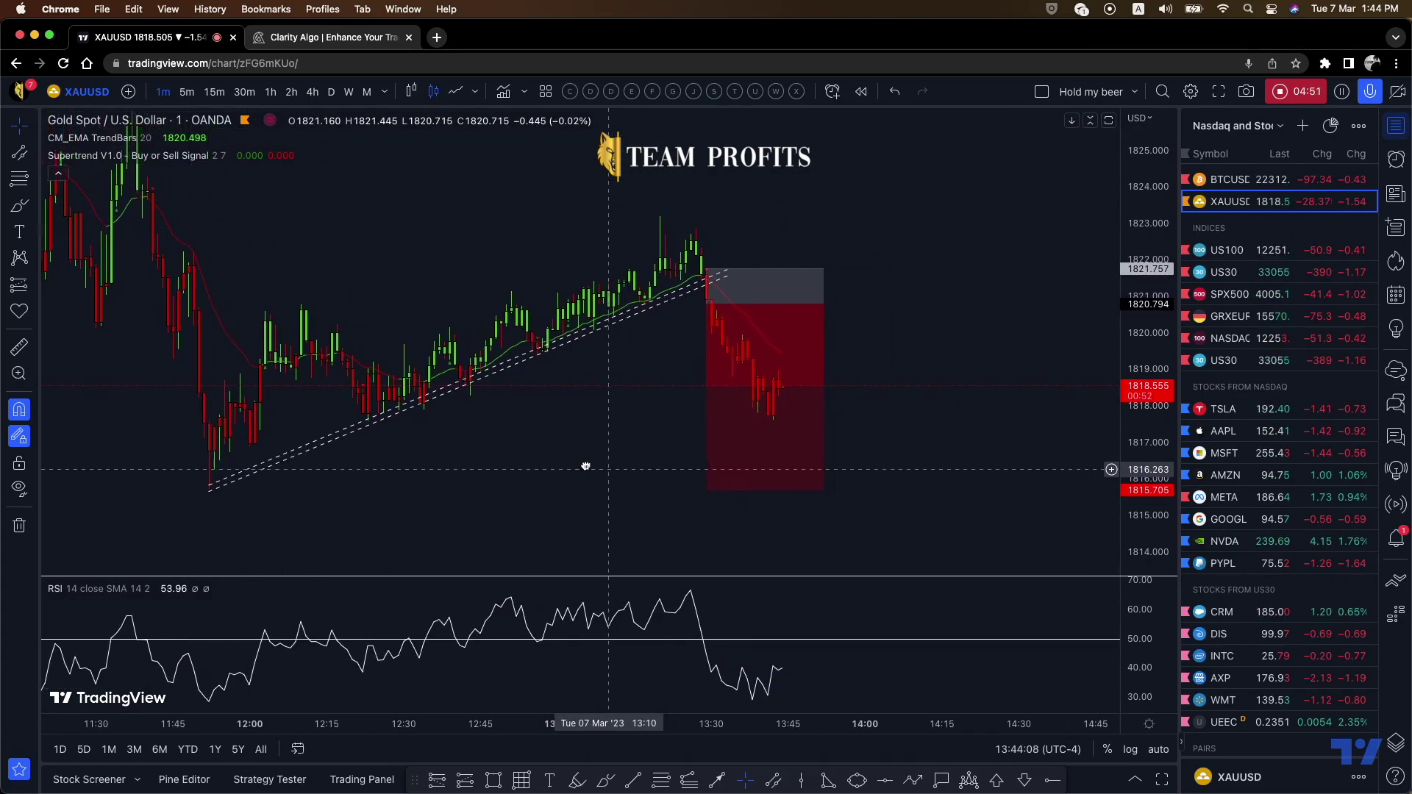
scroll(955, 220, left, 2)
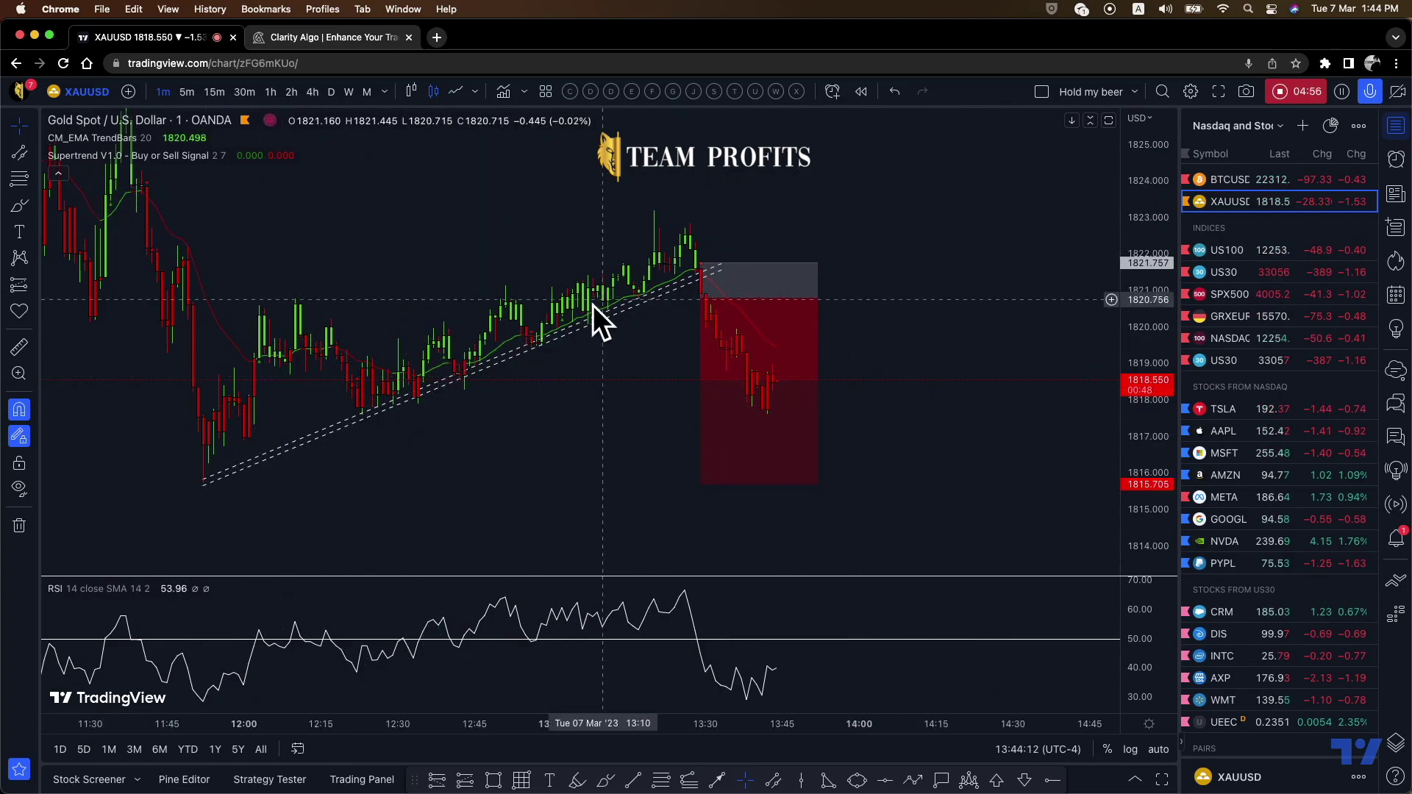
scroll(557, 257, left, 4)
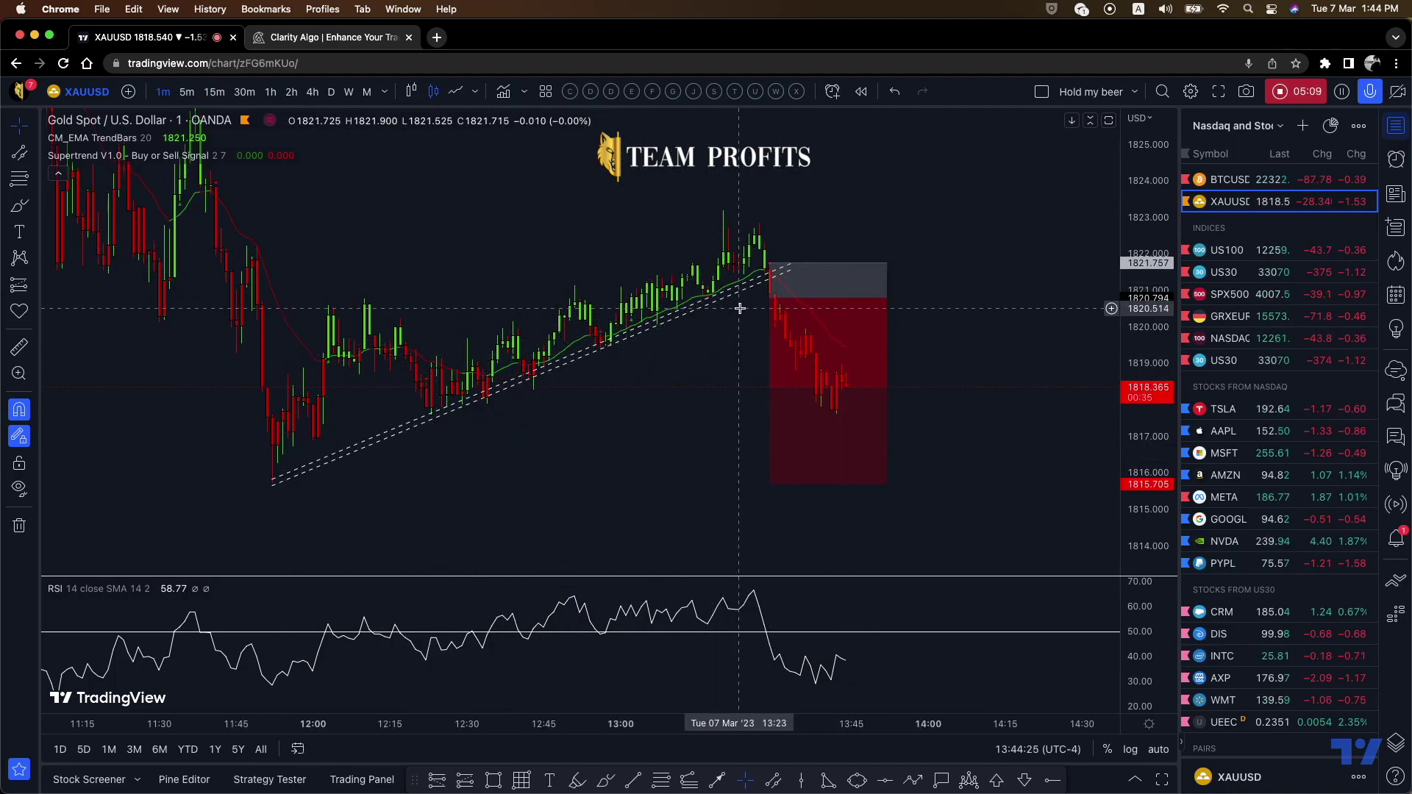
click(593, 351)
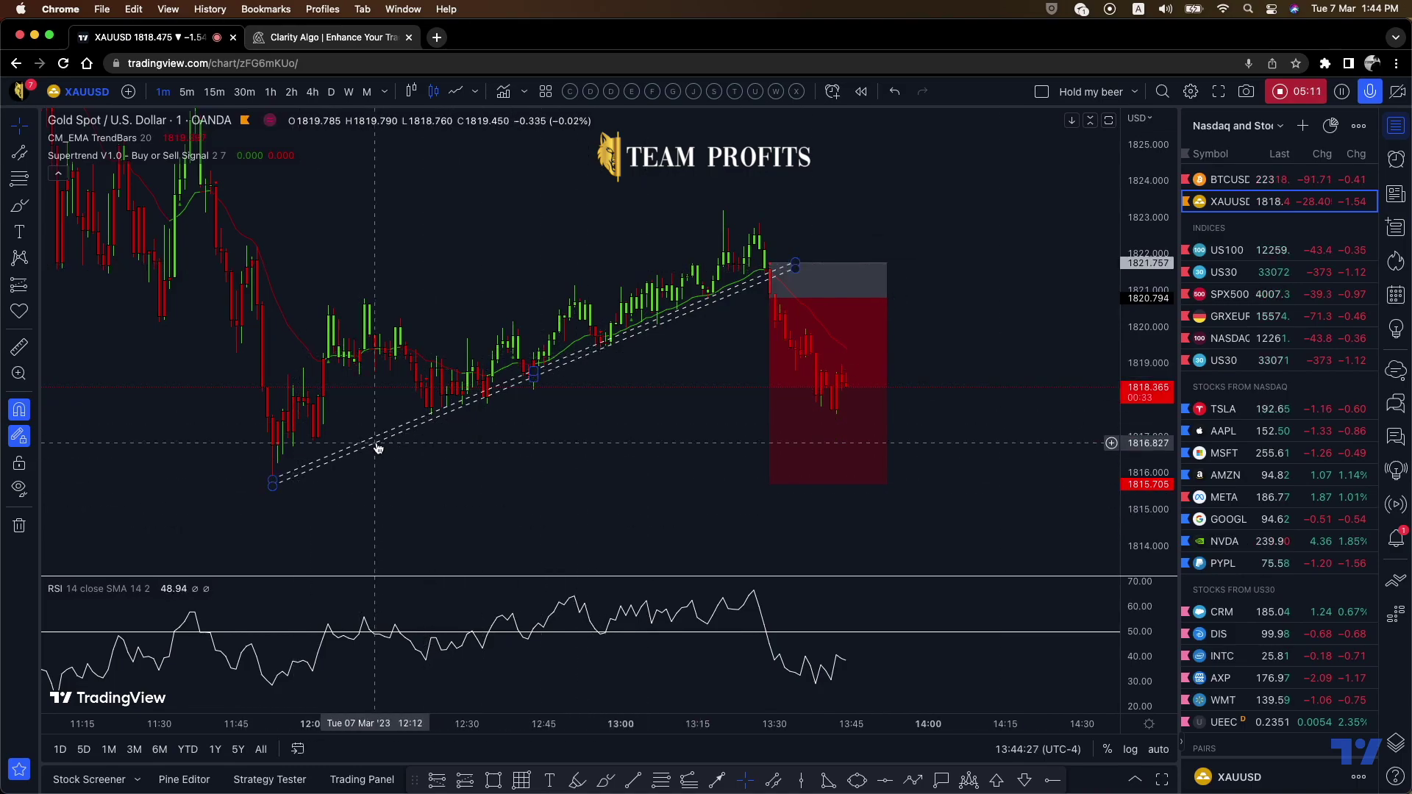
Examine the rising trendlines and the short position on the 1-minute XAUUSD chart up close
click(685, 345)
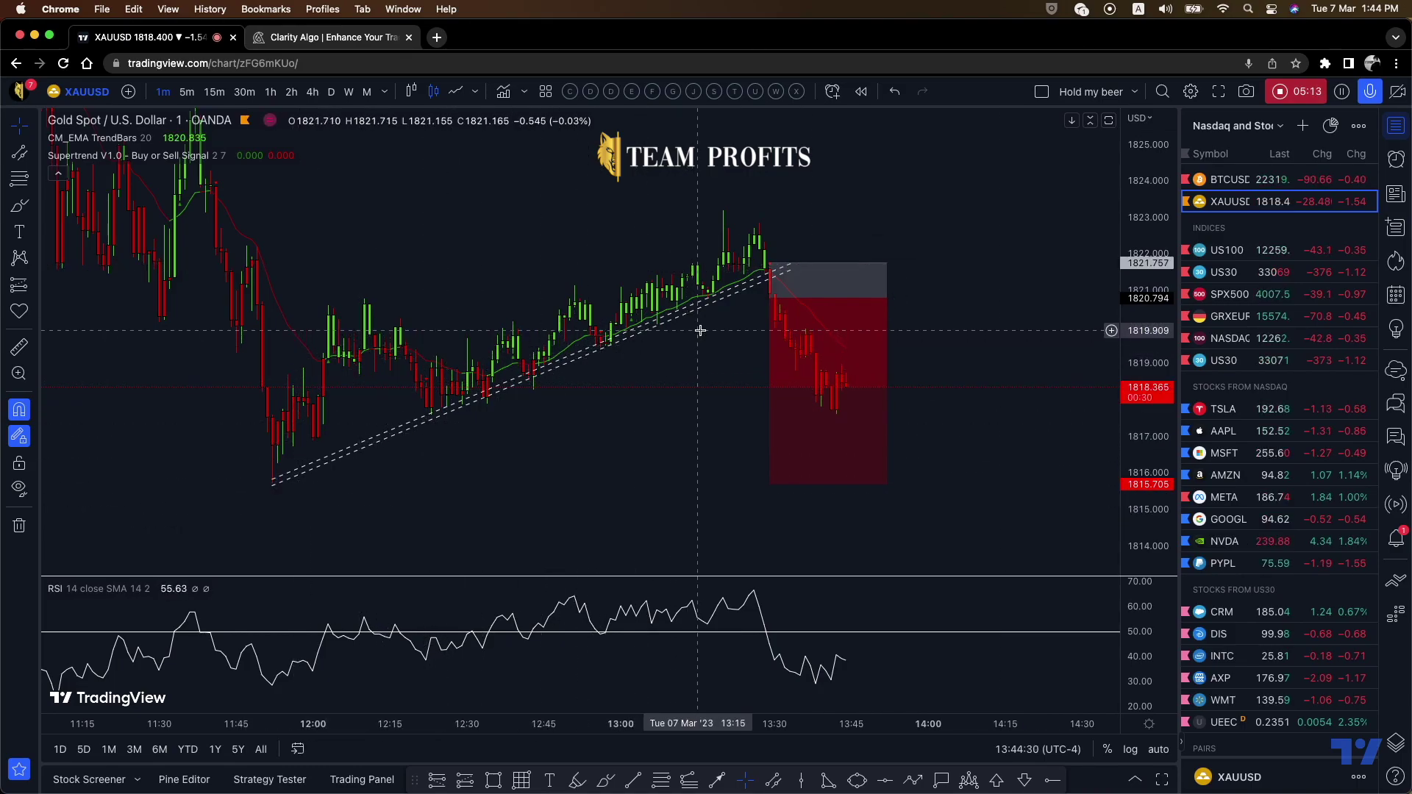
click(864, 401)
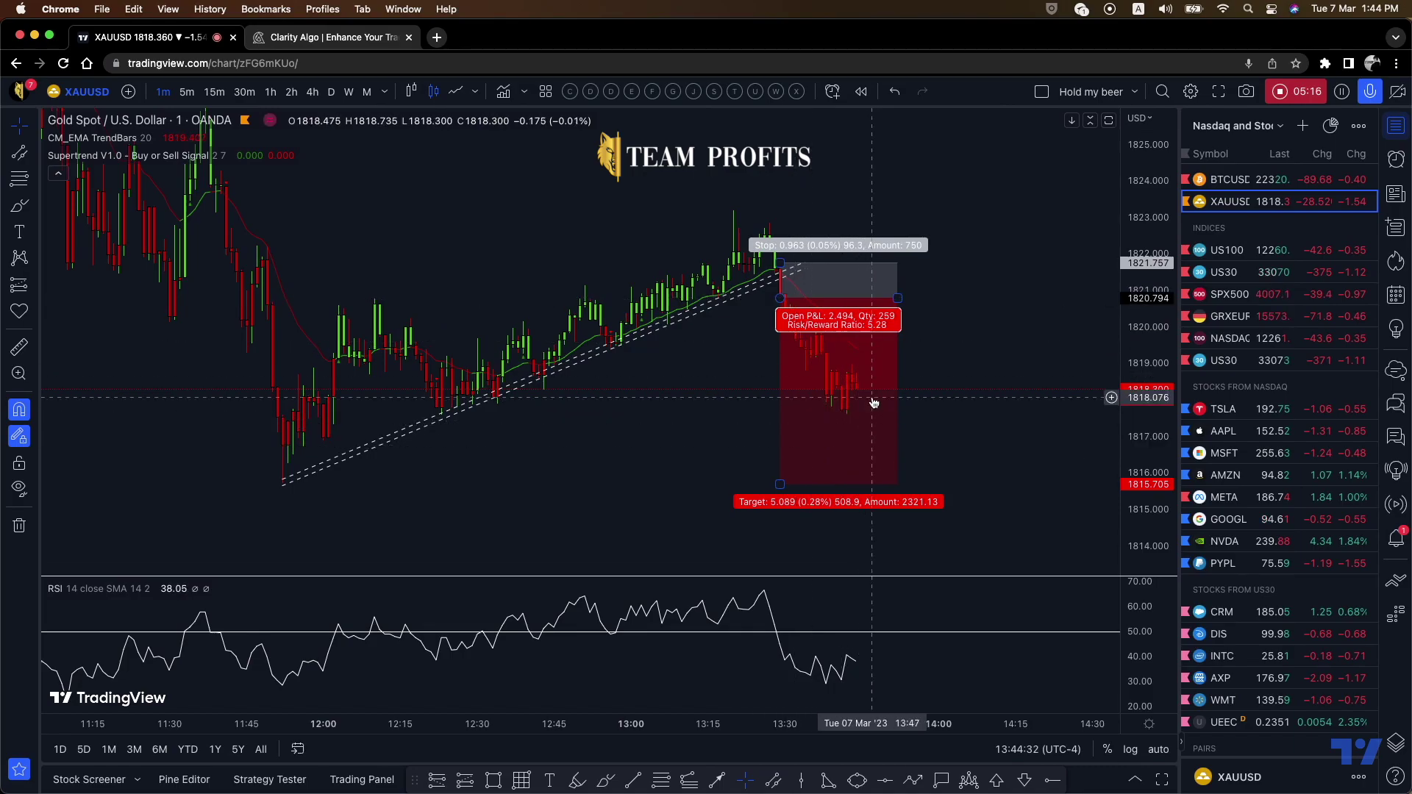
key(Escape)
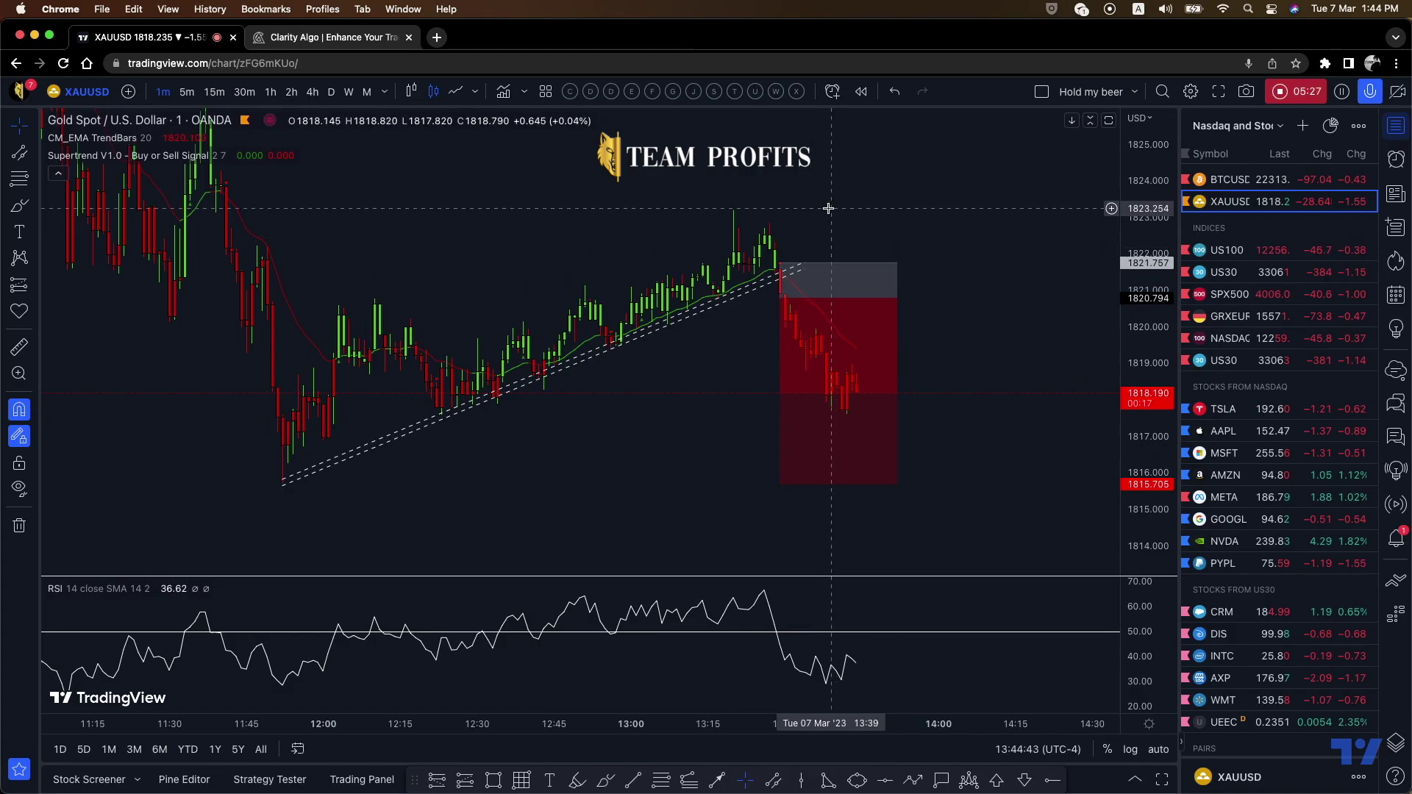
scroll(905, 210, up, 2)
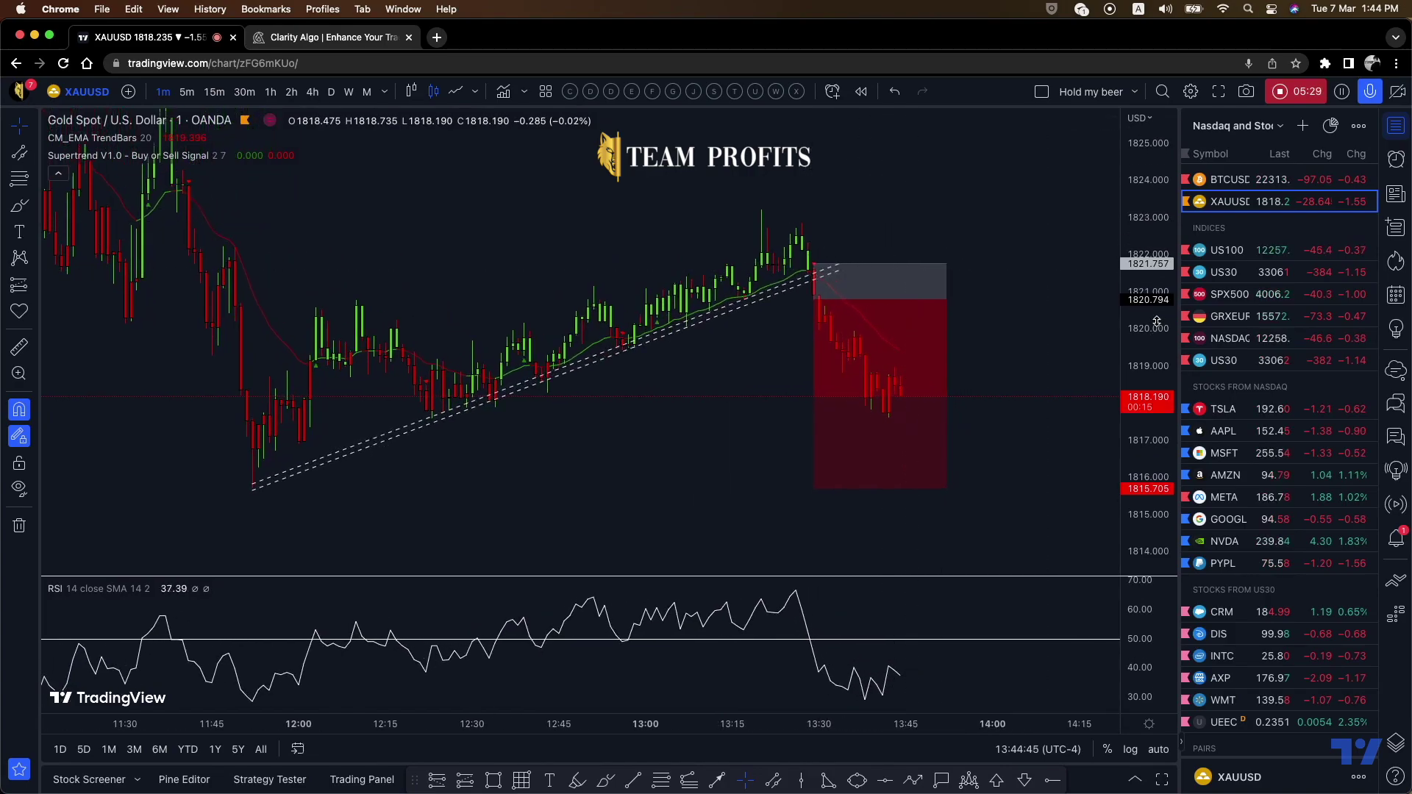
scroll(978, 225, up, 1)
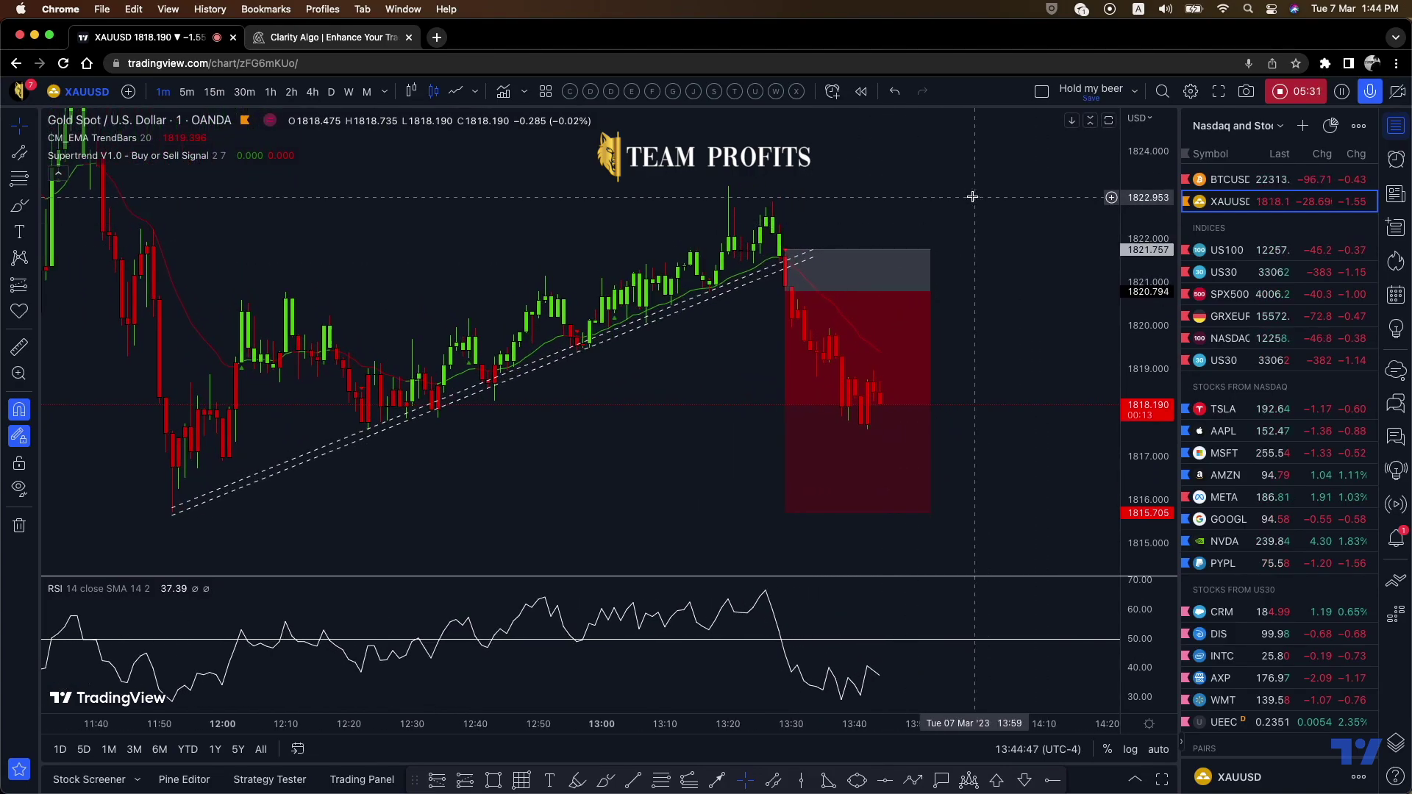
scroll(973, 196, right, 1)
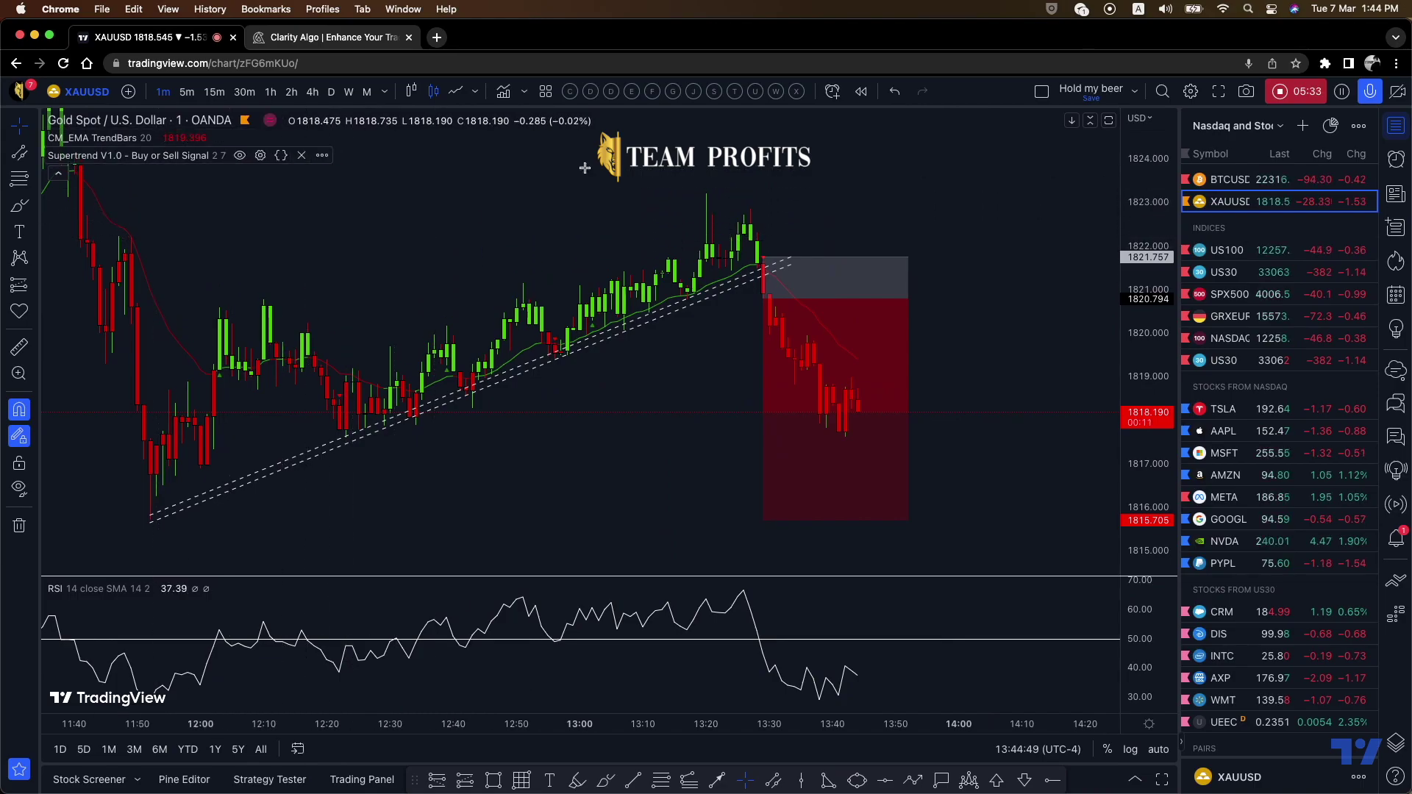
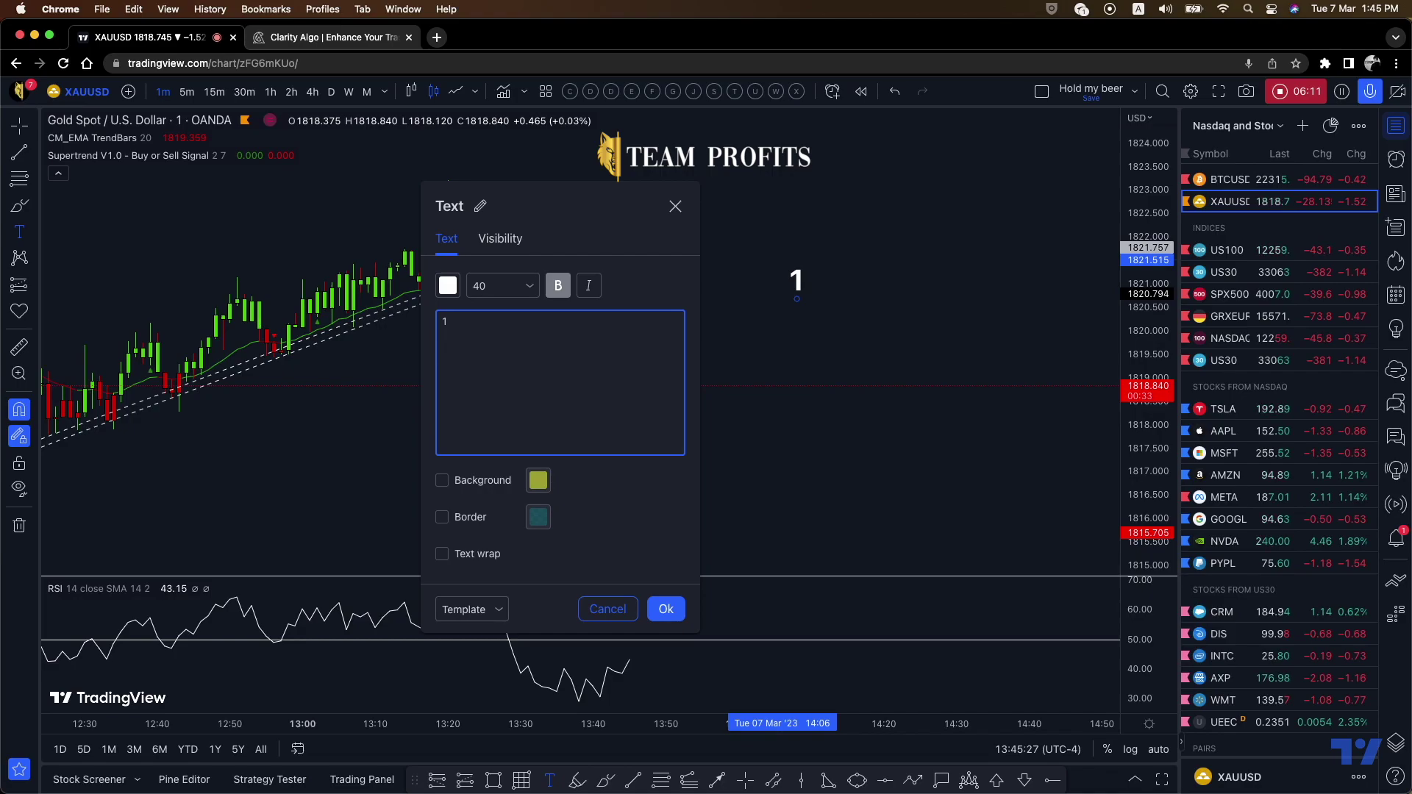
Write the first rule of the chart's text note as "1. Price has to break your trend"
text(. P)
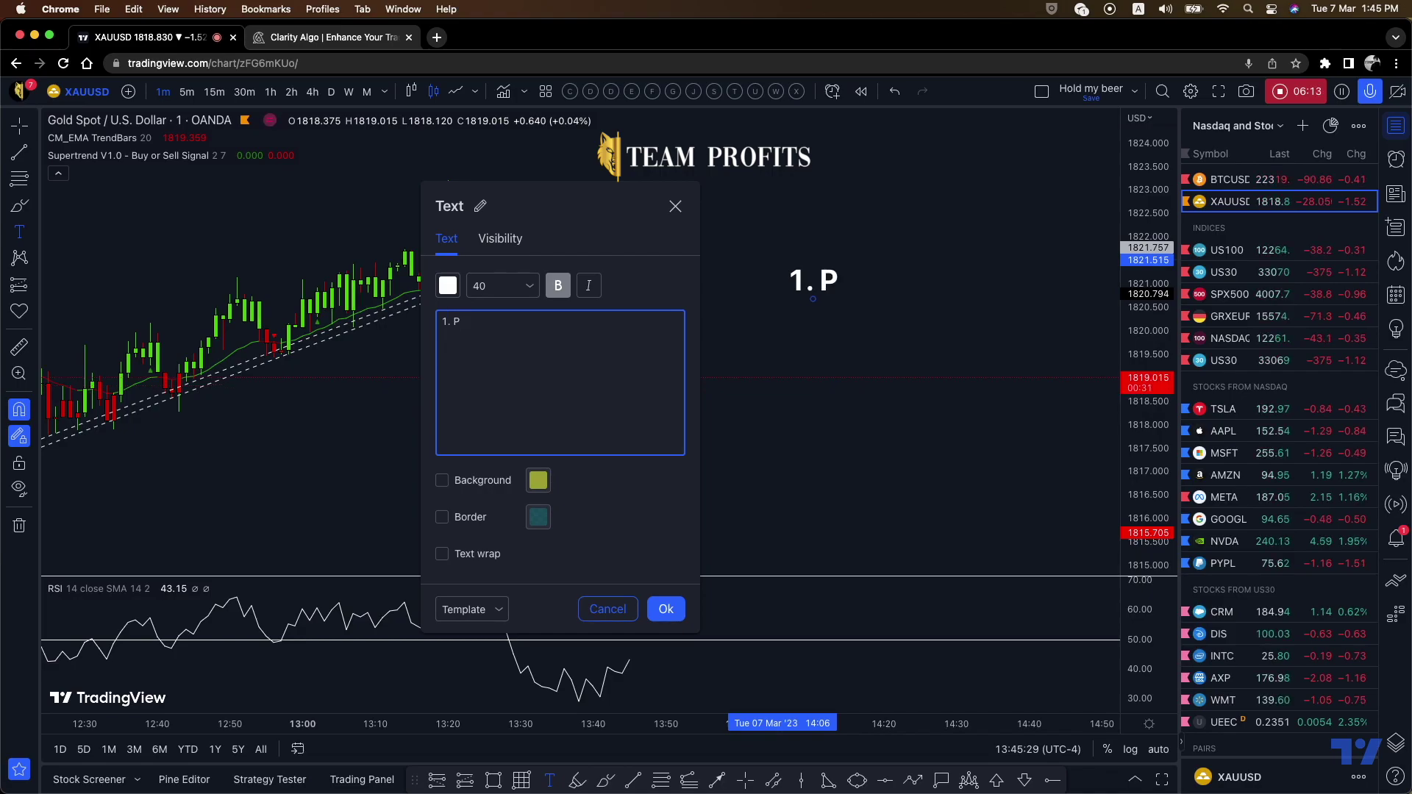
text( Price)
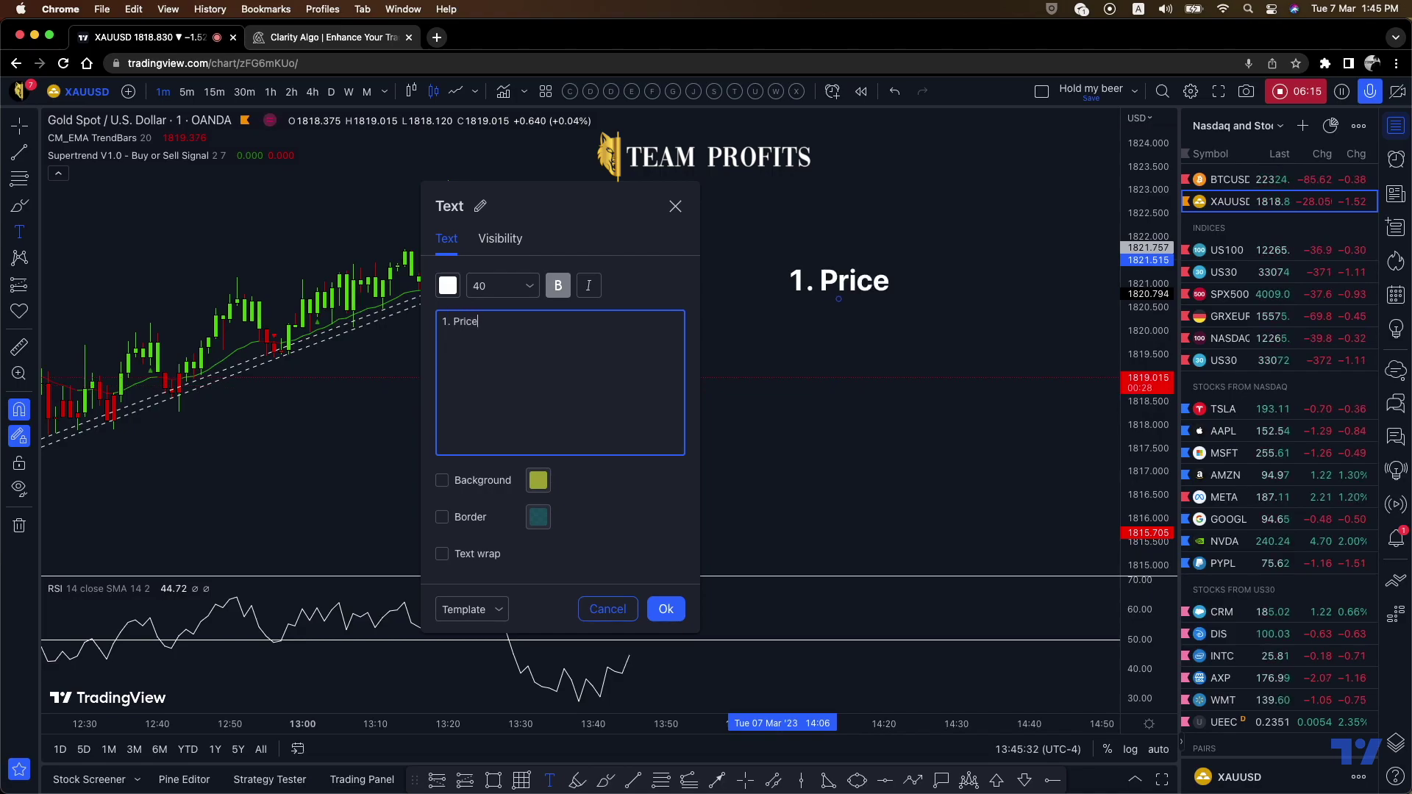
text( has to brea)
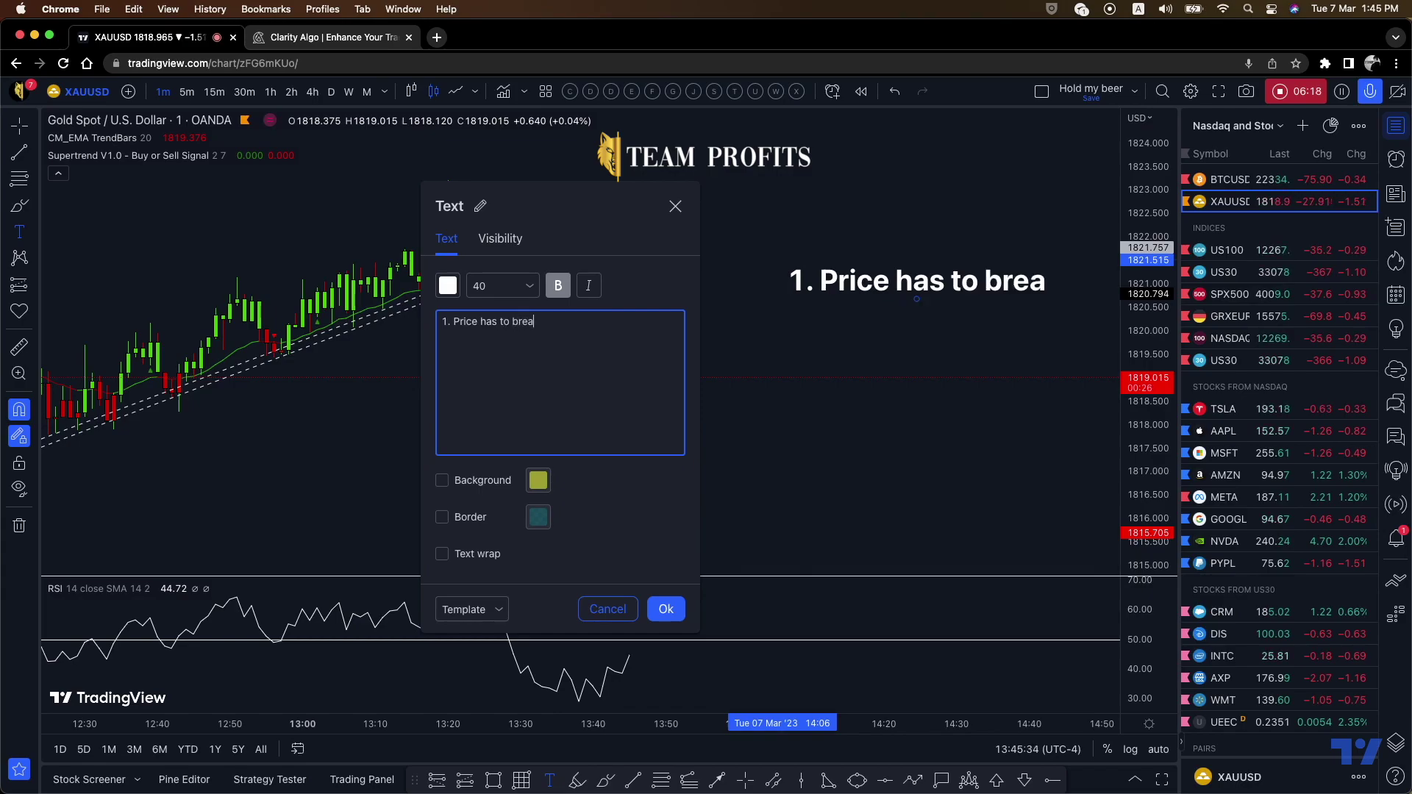
text(k your trend)
Add the second rule to the note: "2. You need to be either below or above the 50% on the RSI"
text(2.)
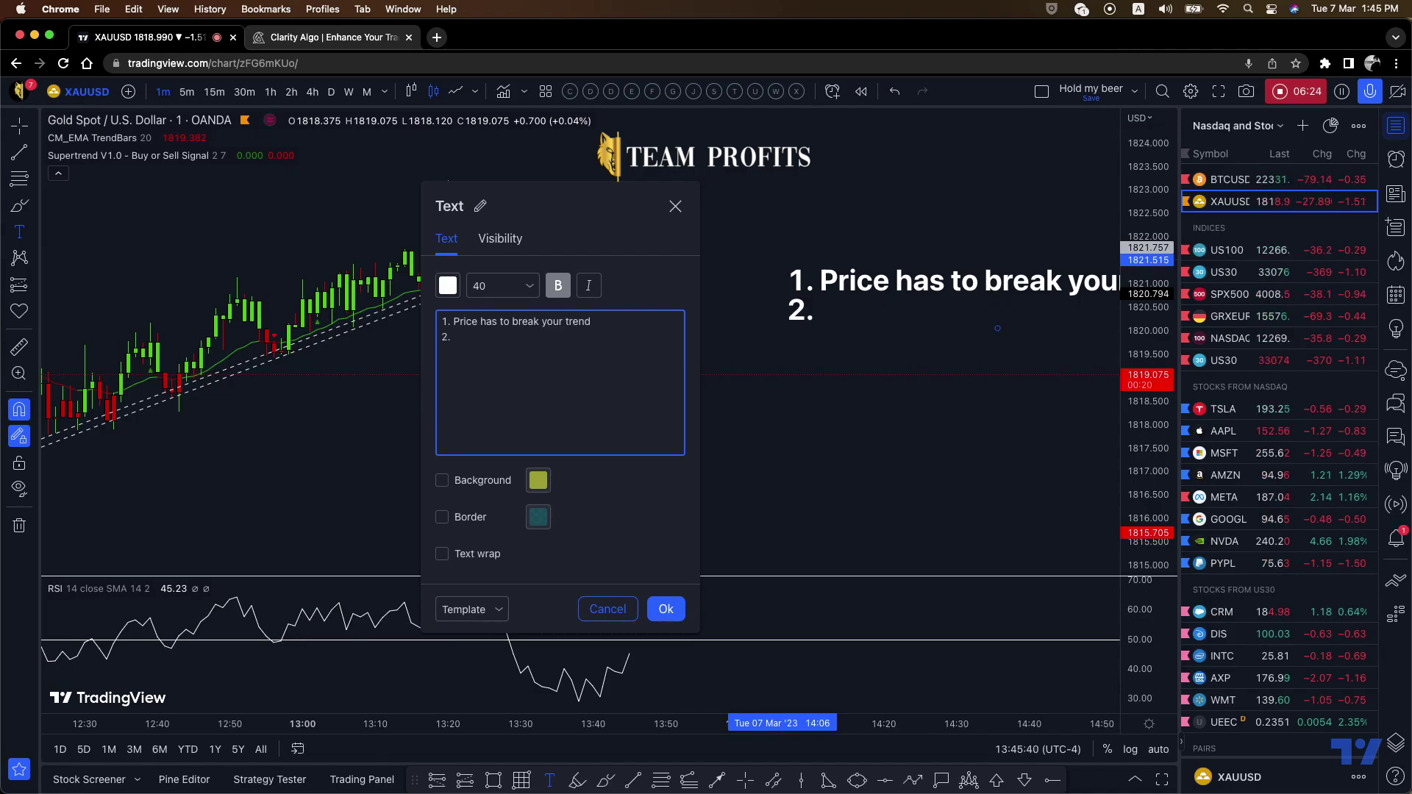
drag(580, 205, 254, 203)
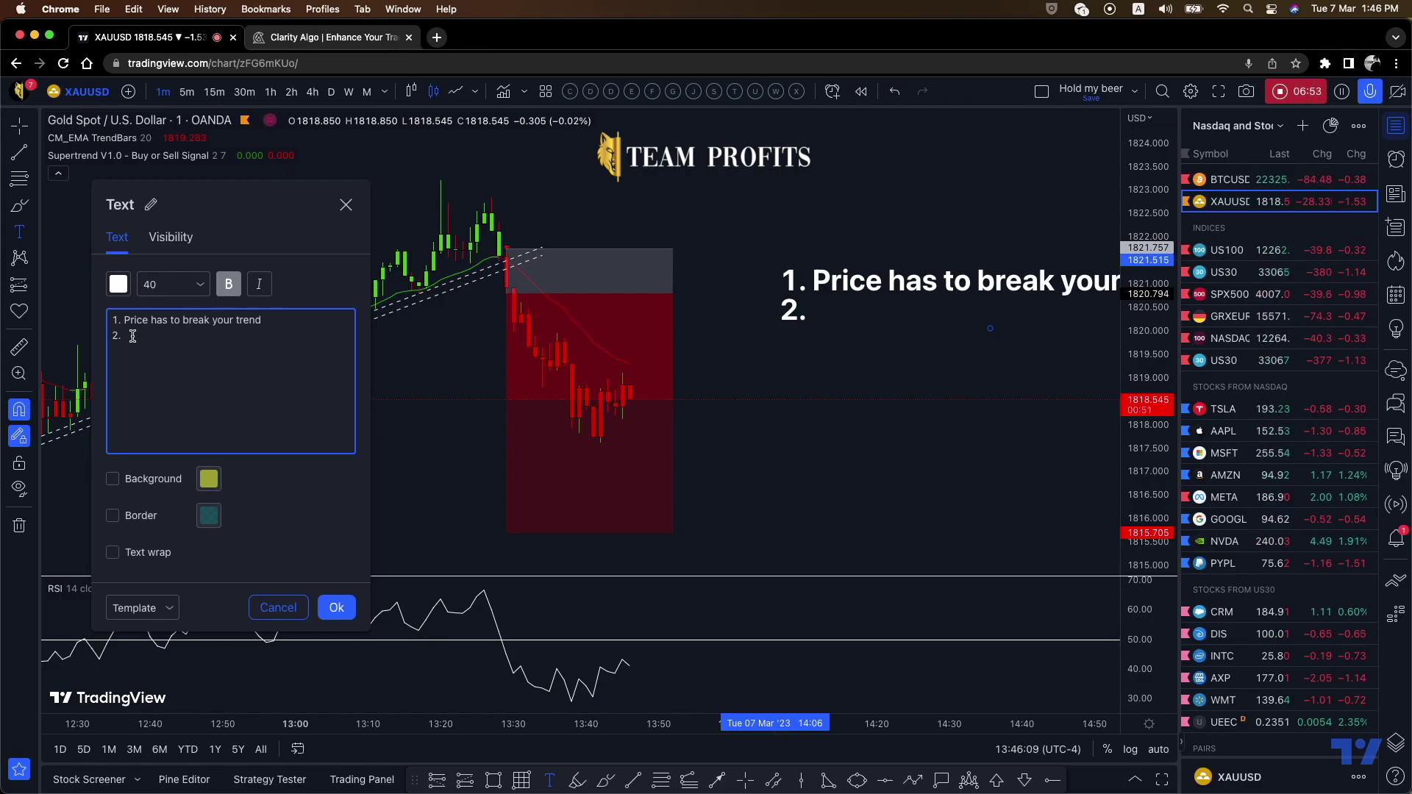
text(Yo)
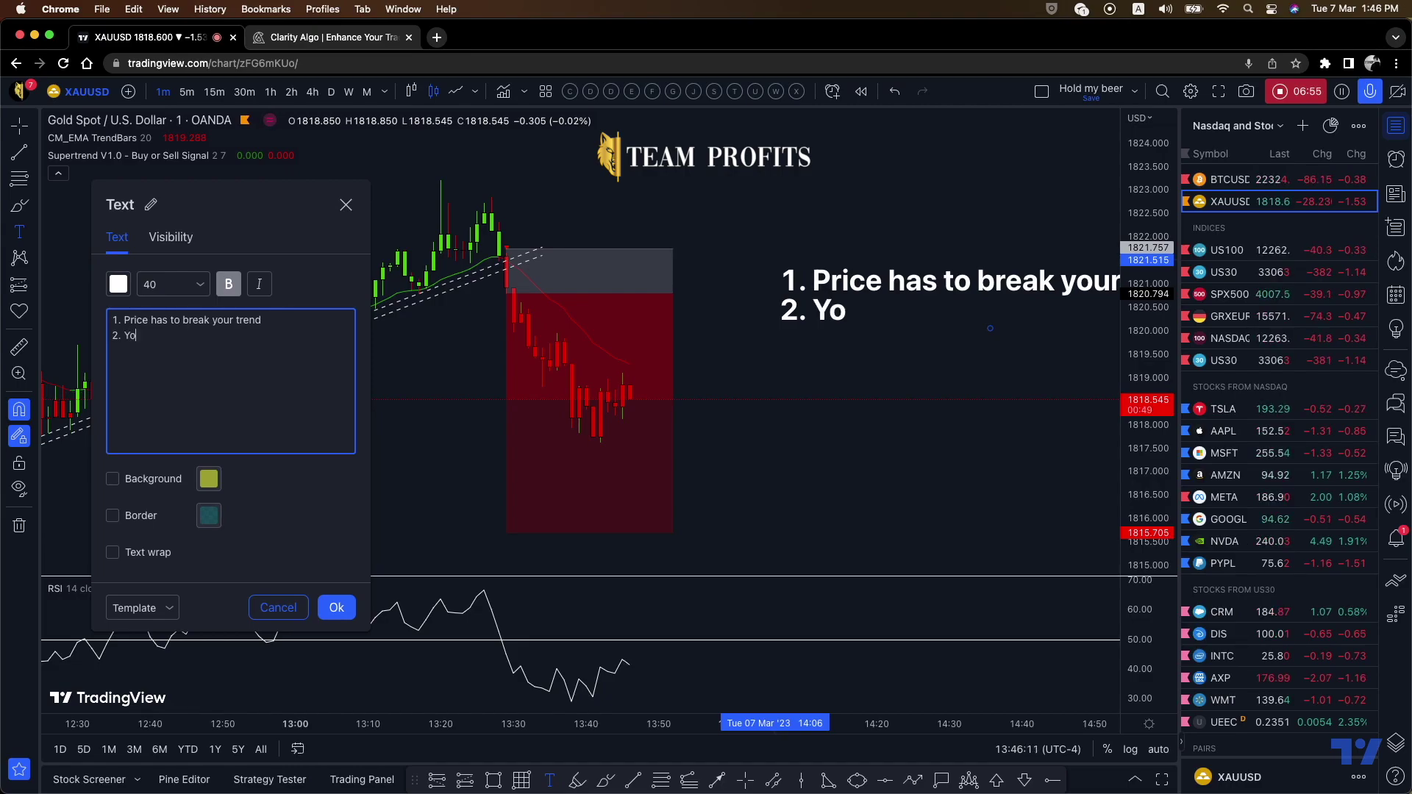
text(u need to)
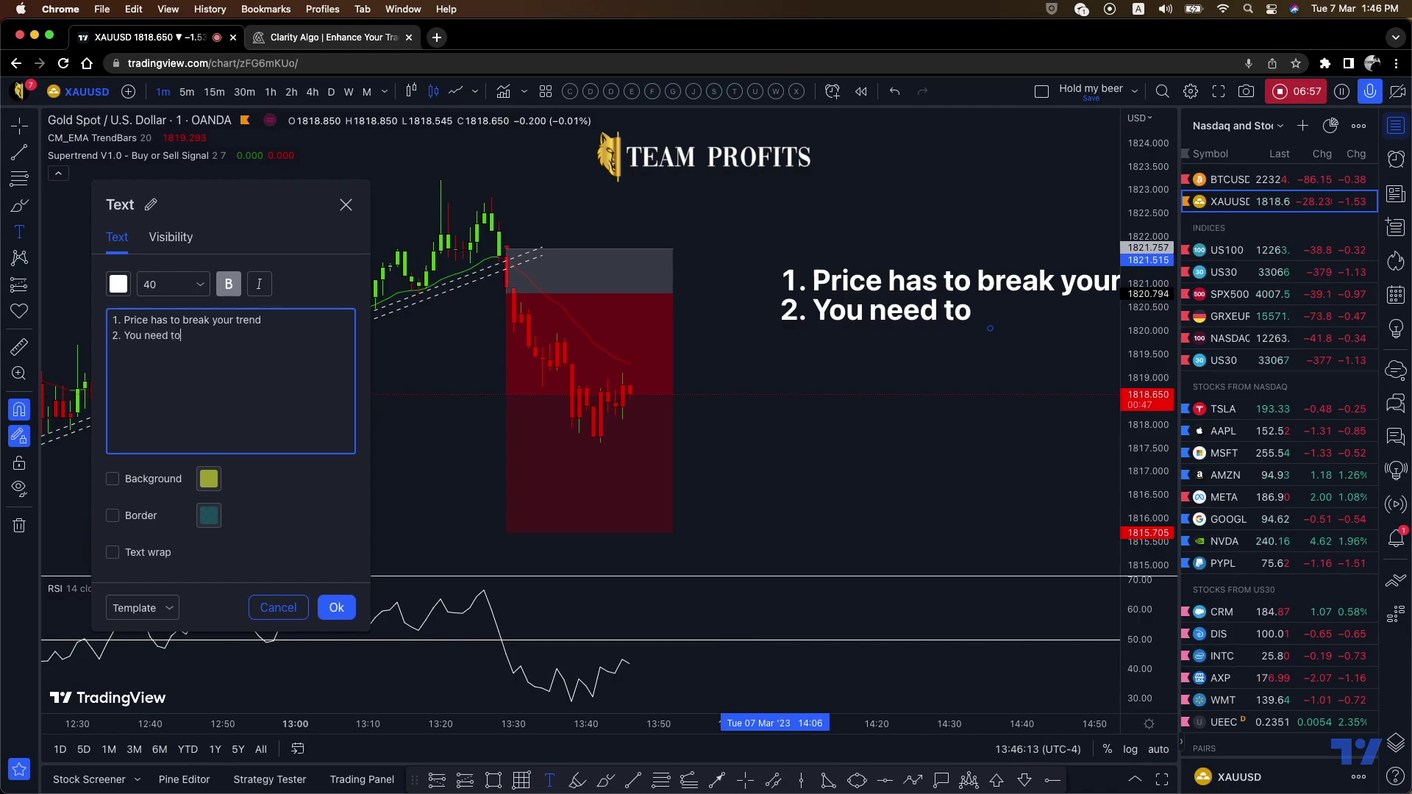
text( be eithe)
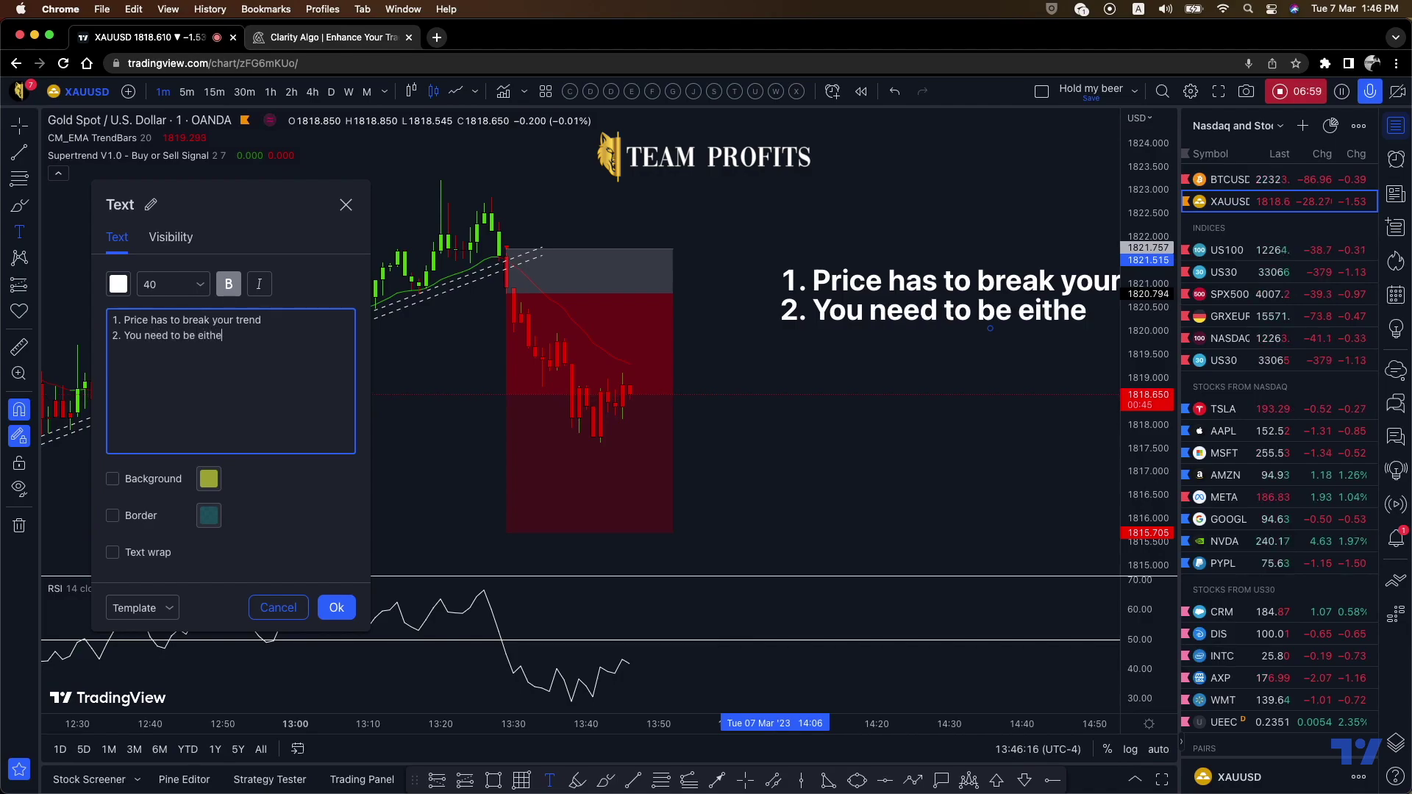
text(r below or above the 50% on the RSI)
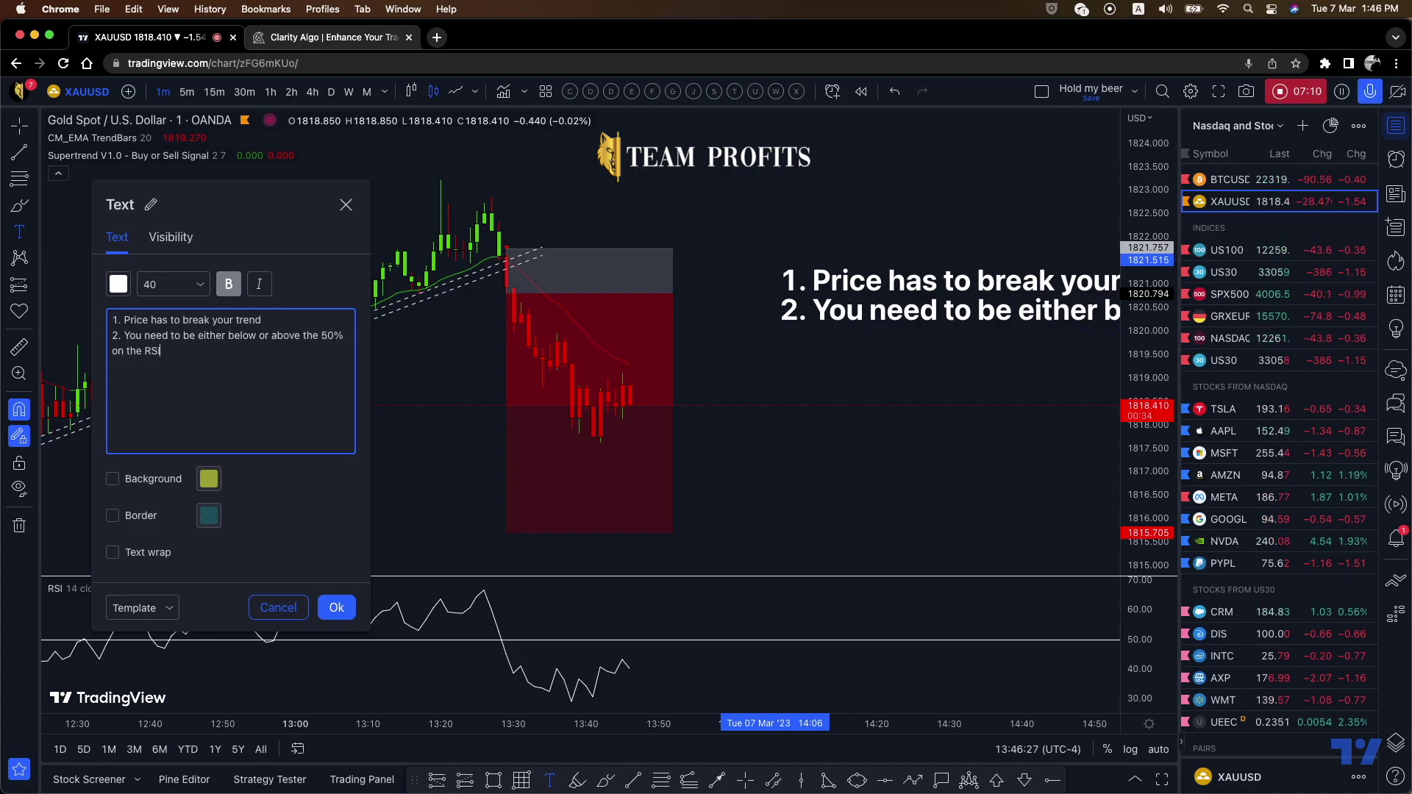
Add the third rule to the note on a new line: "3. Super trend has to give ou the signal"
key(Return)
text(3.)
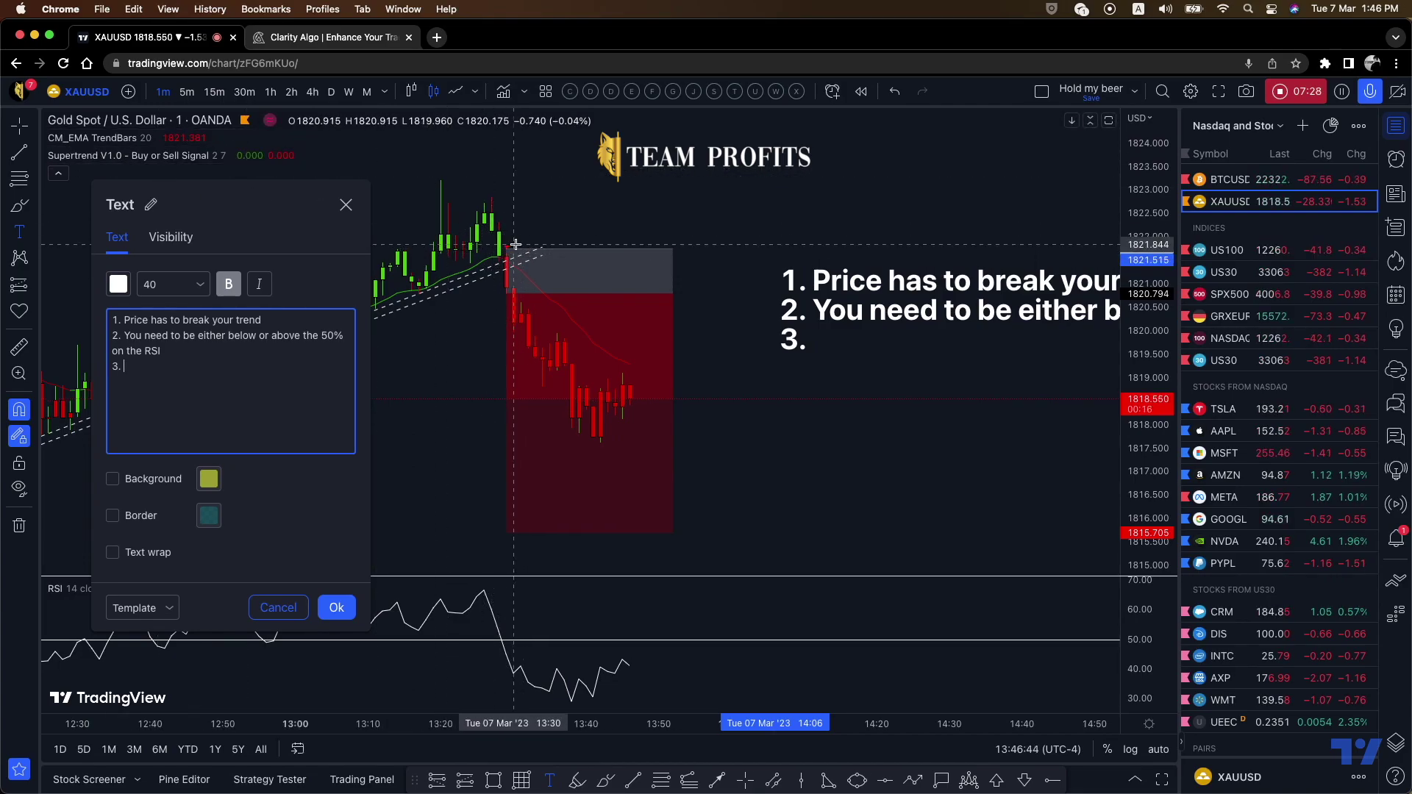
text(Super tr)
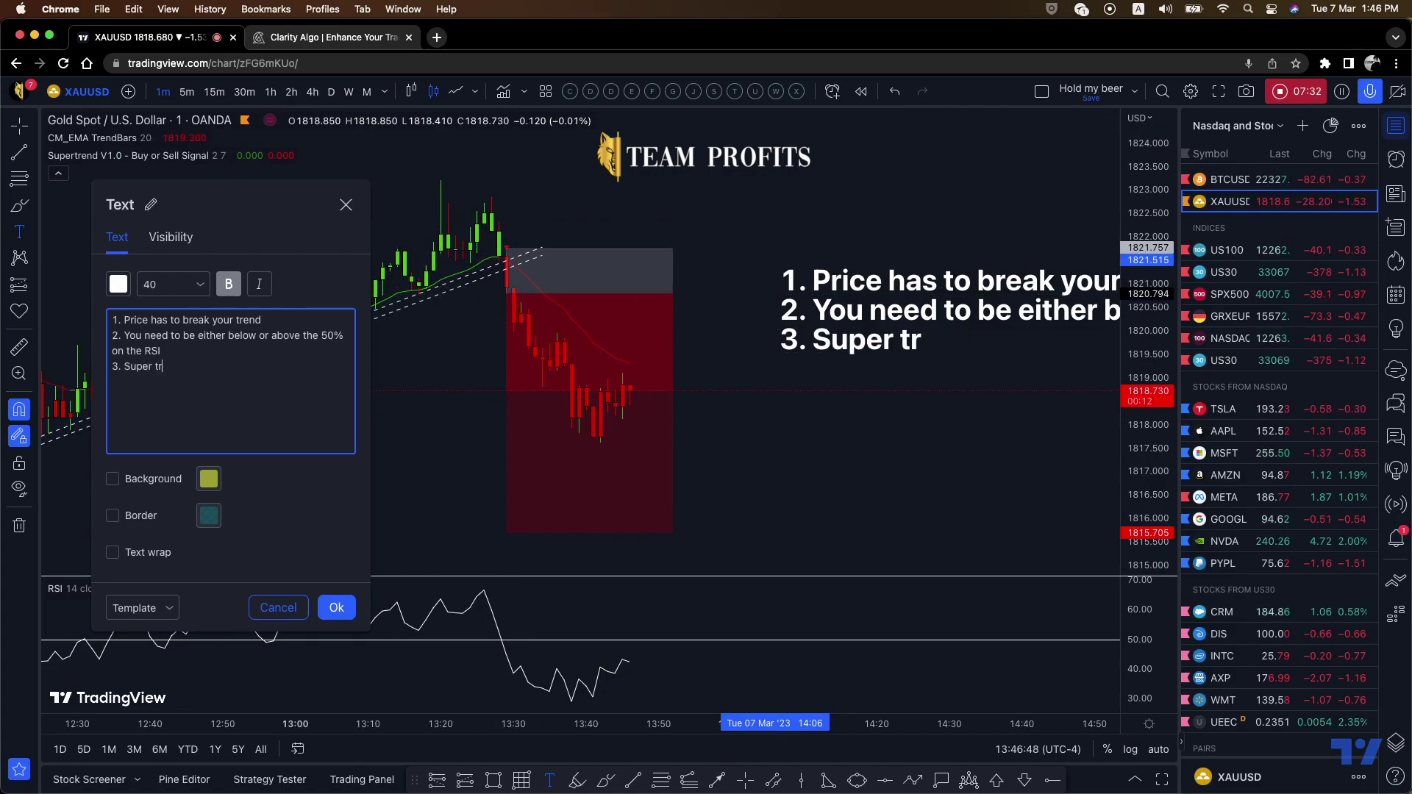
text(end has to give ou the gi)
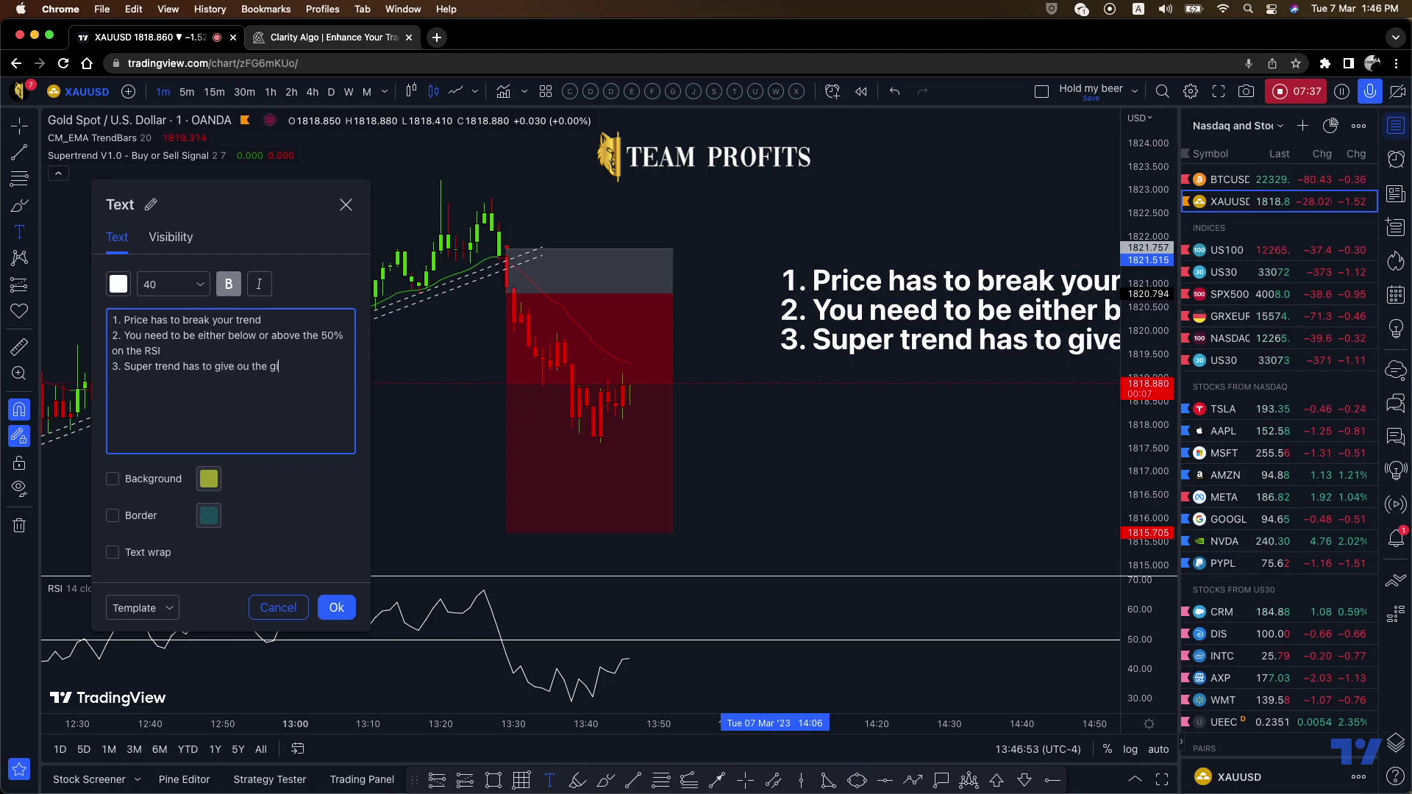
key(BackSpace)
key(BackSpace)
text(signal)
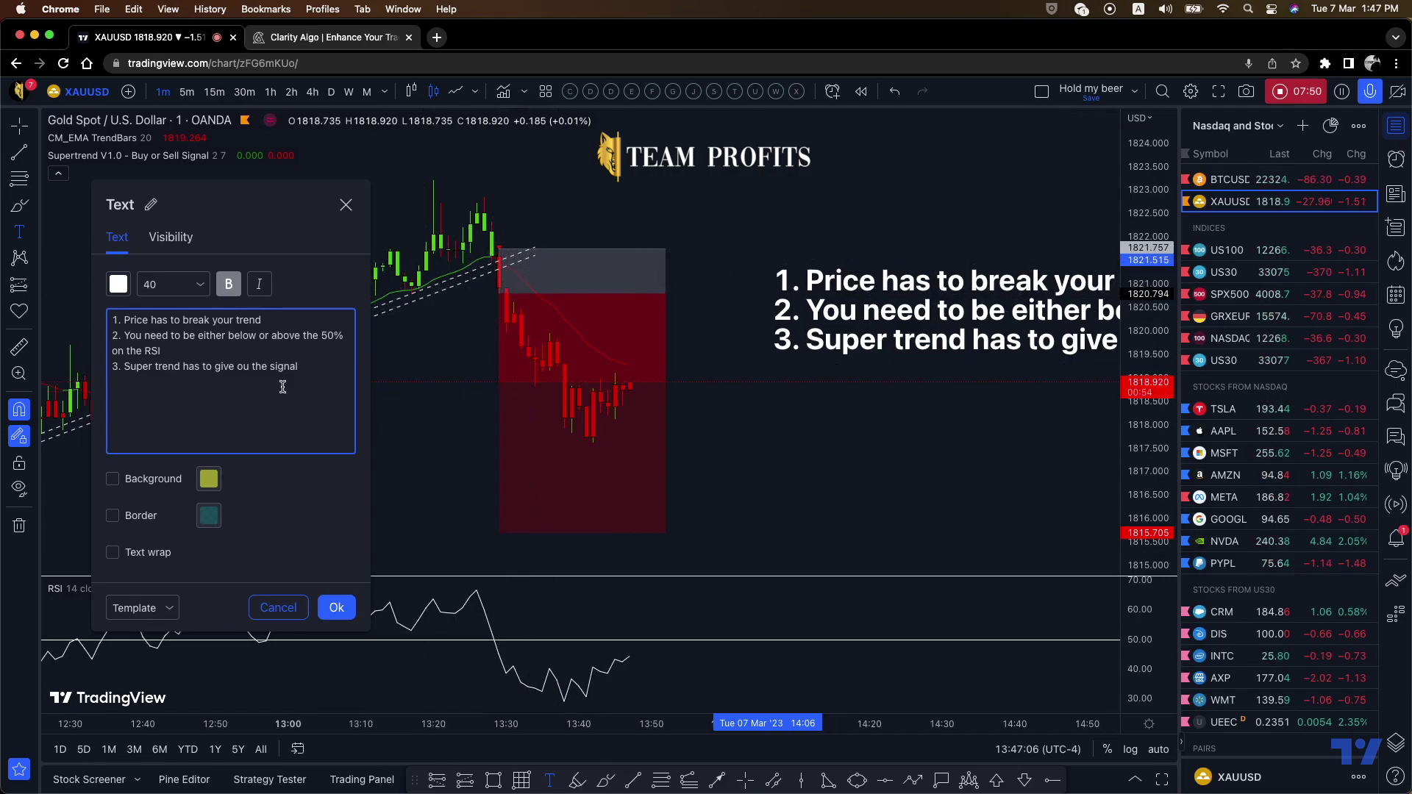
Add the fourth rule, "4. You have be below or above the 20ema", and apply the text note to the chart
text(. )
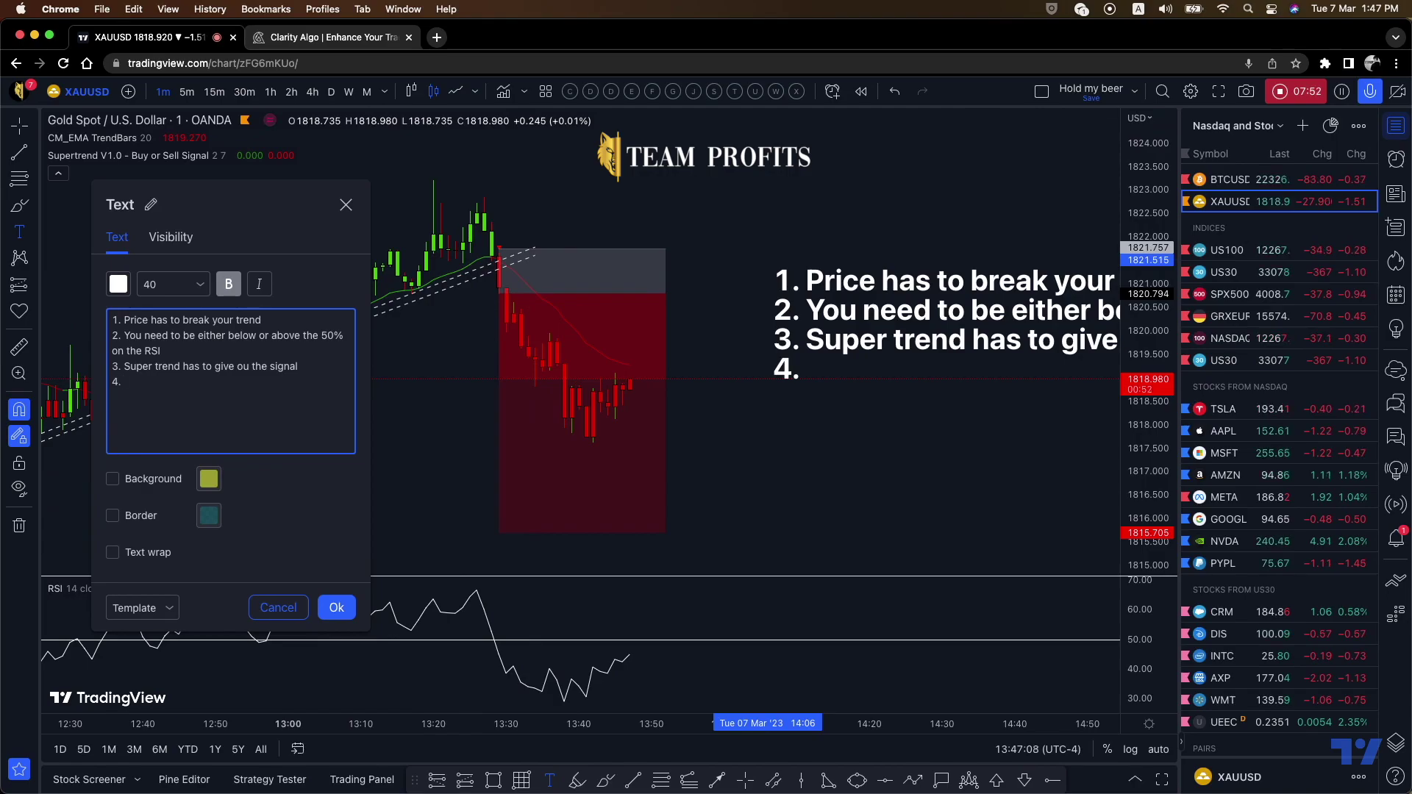
text(You have)
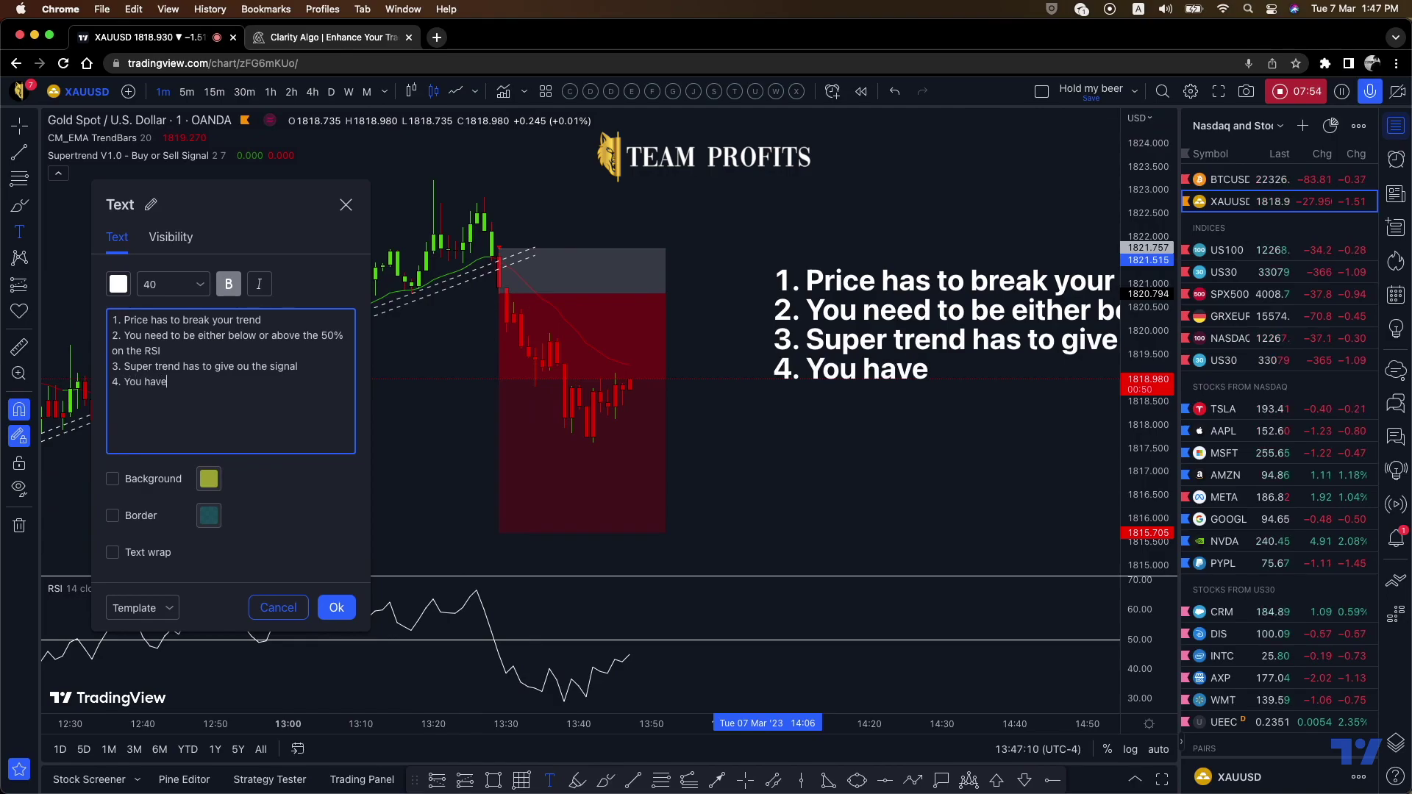
text( be below the )
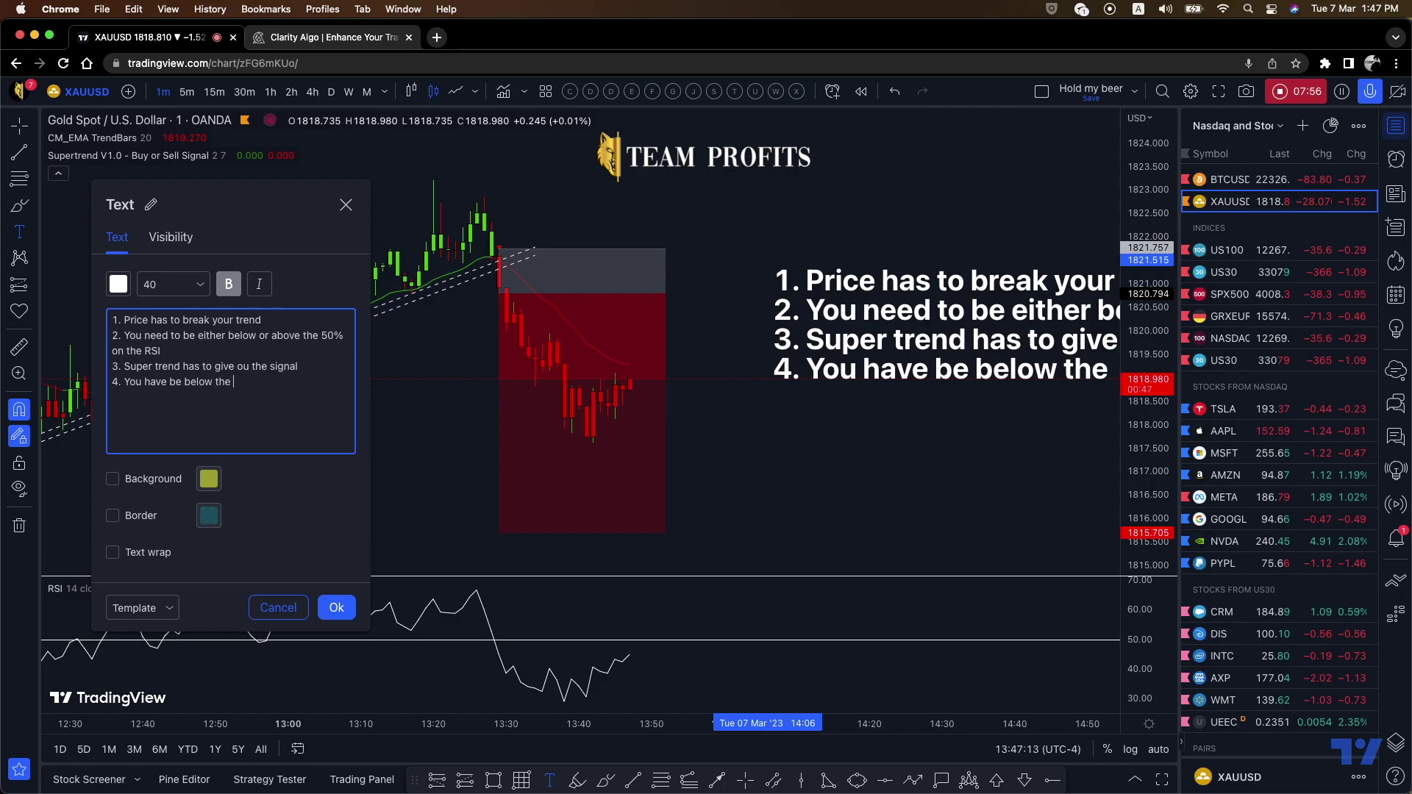
text(20em)
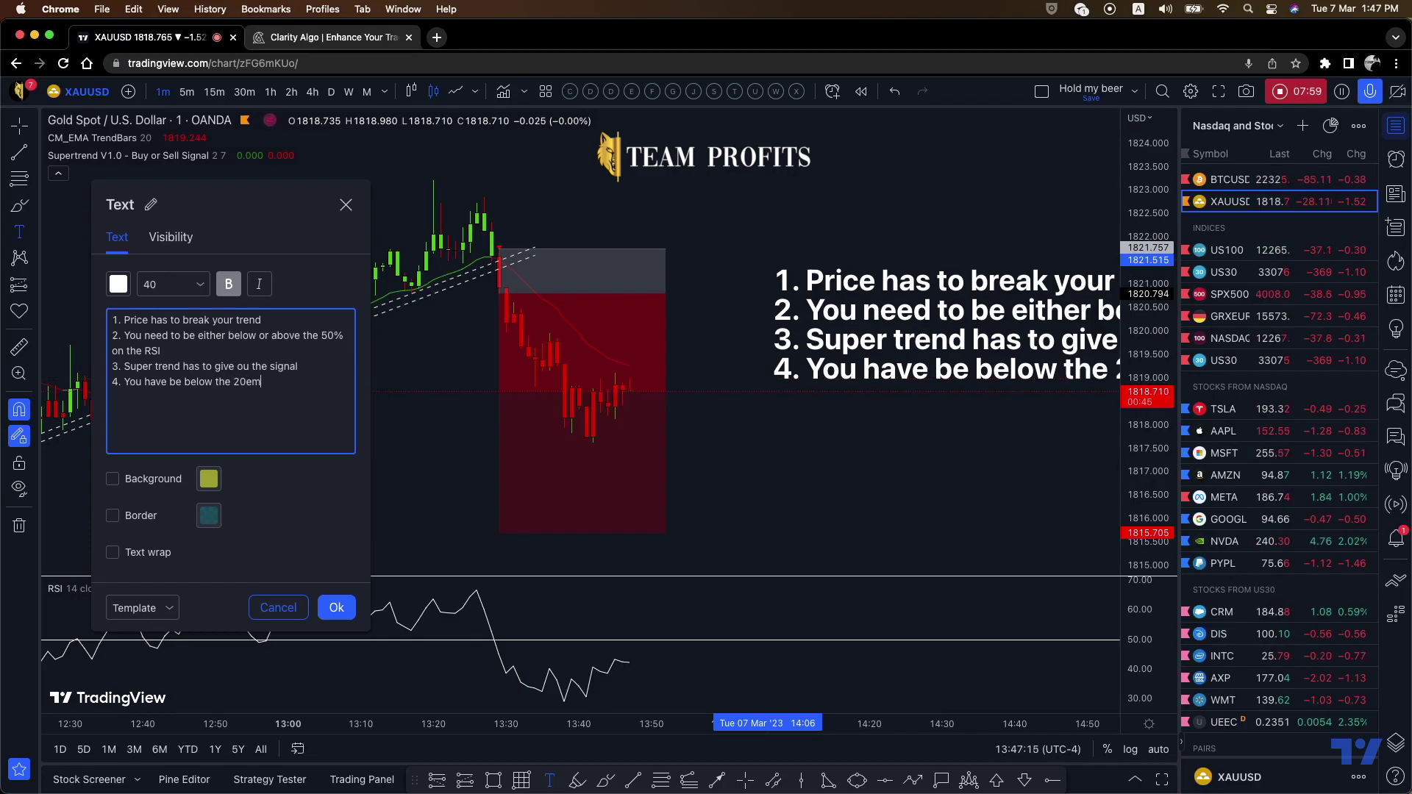
key(BackSpace)
key(BackSpace)
key(BackSpace)
key(BackSpace)
key(BackSpace)
key(BackSpace)
text(or above th)
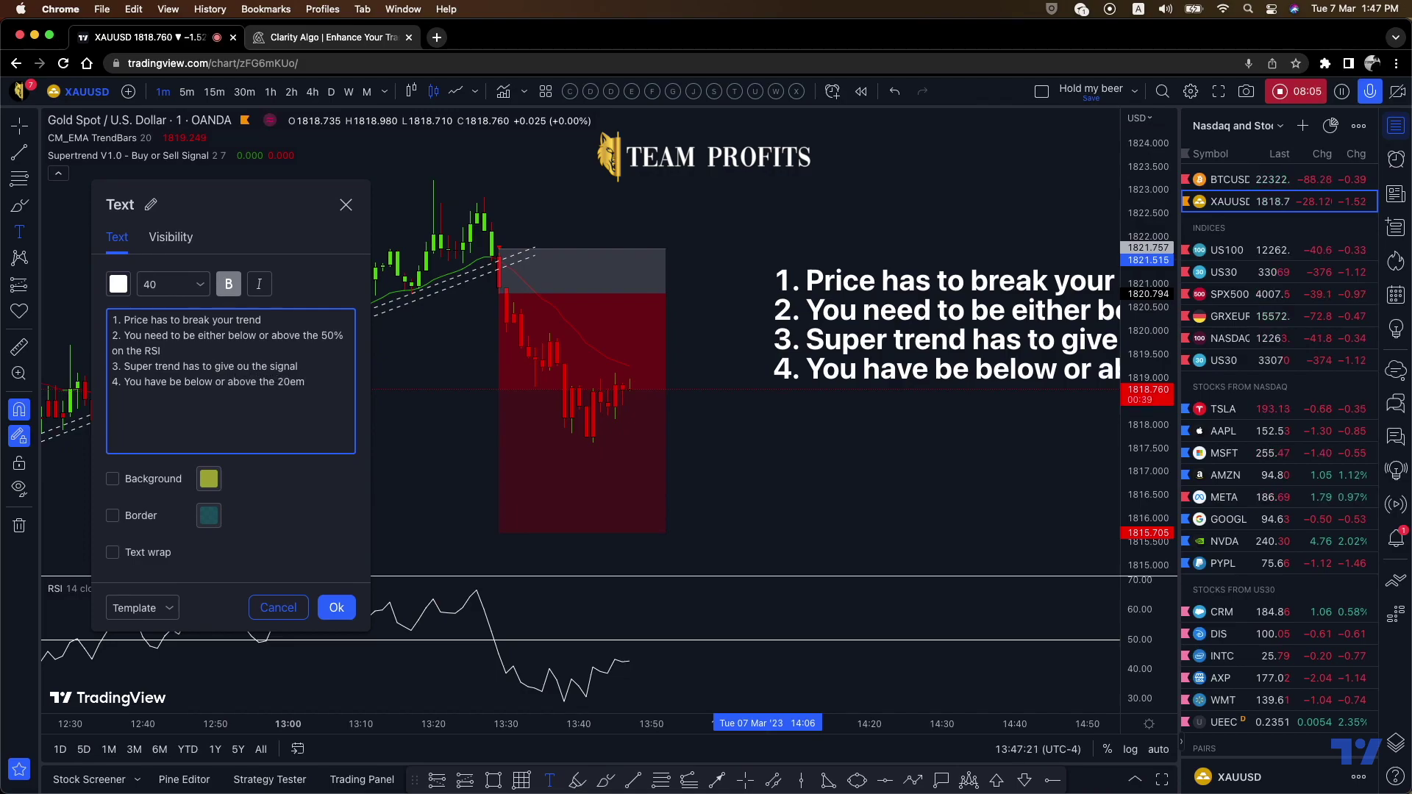
click(336, 608)
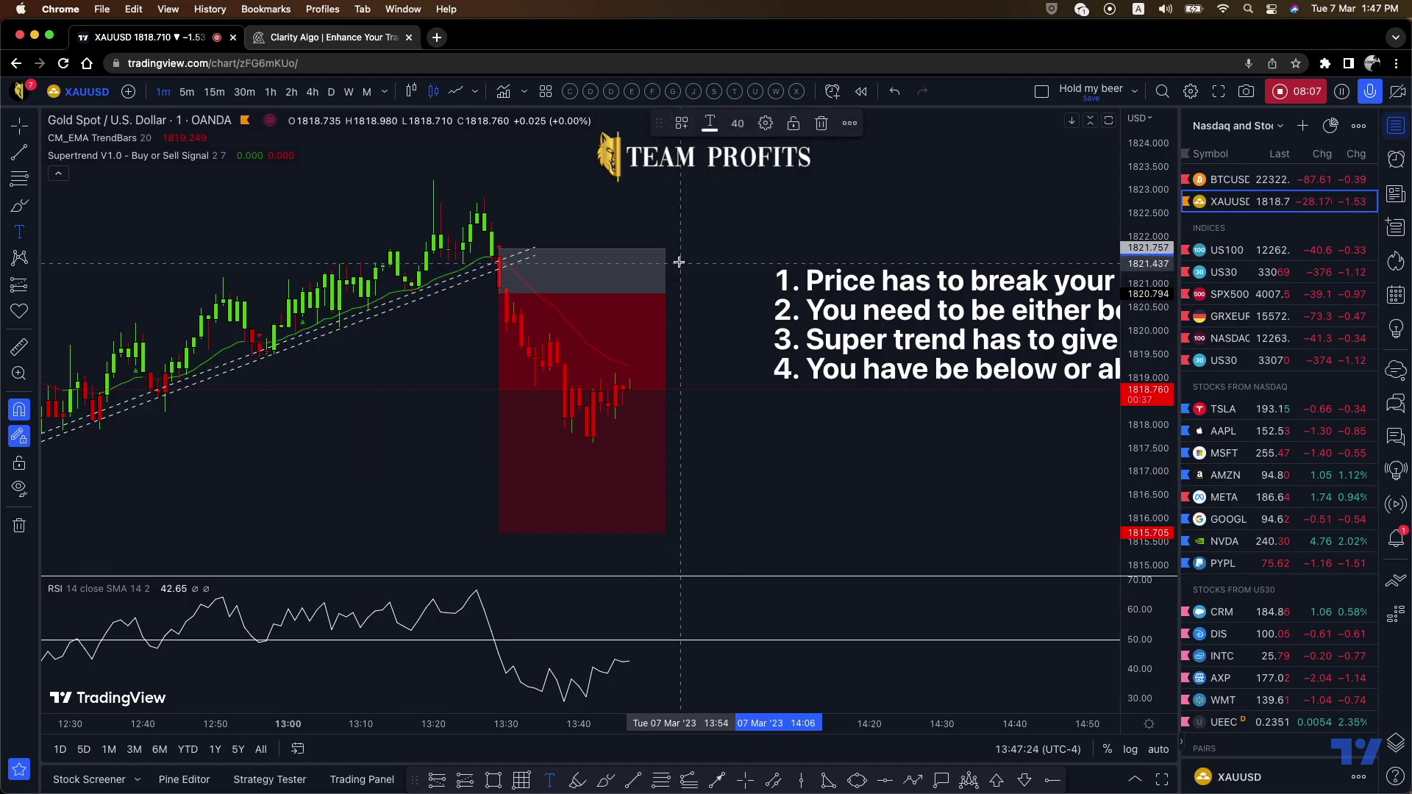
Reduce the rules note's font size to 16 and apply the change
double_click(862, 300)
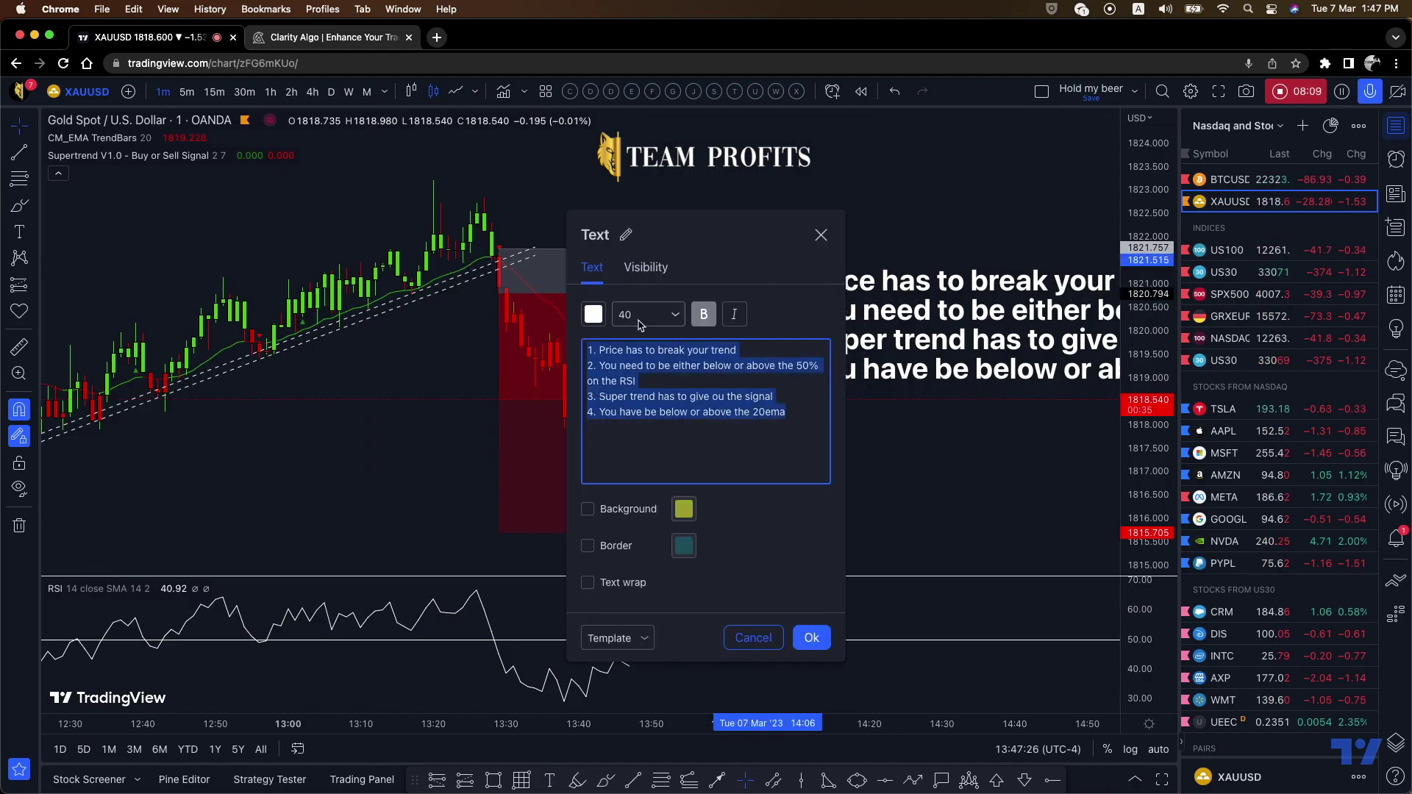
click(672, 318)
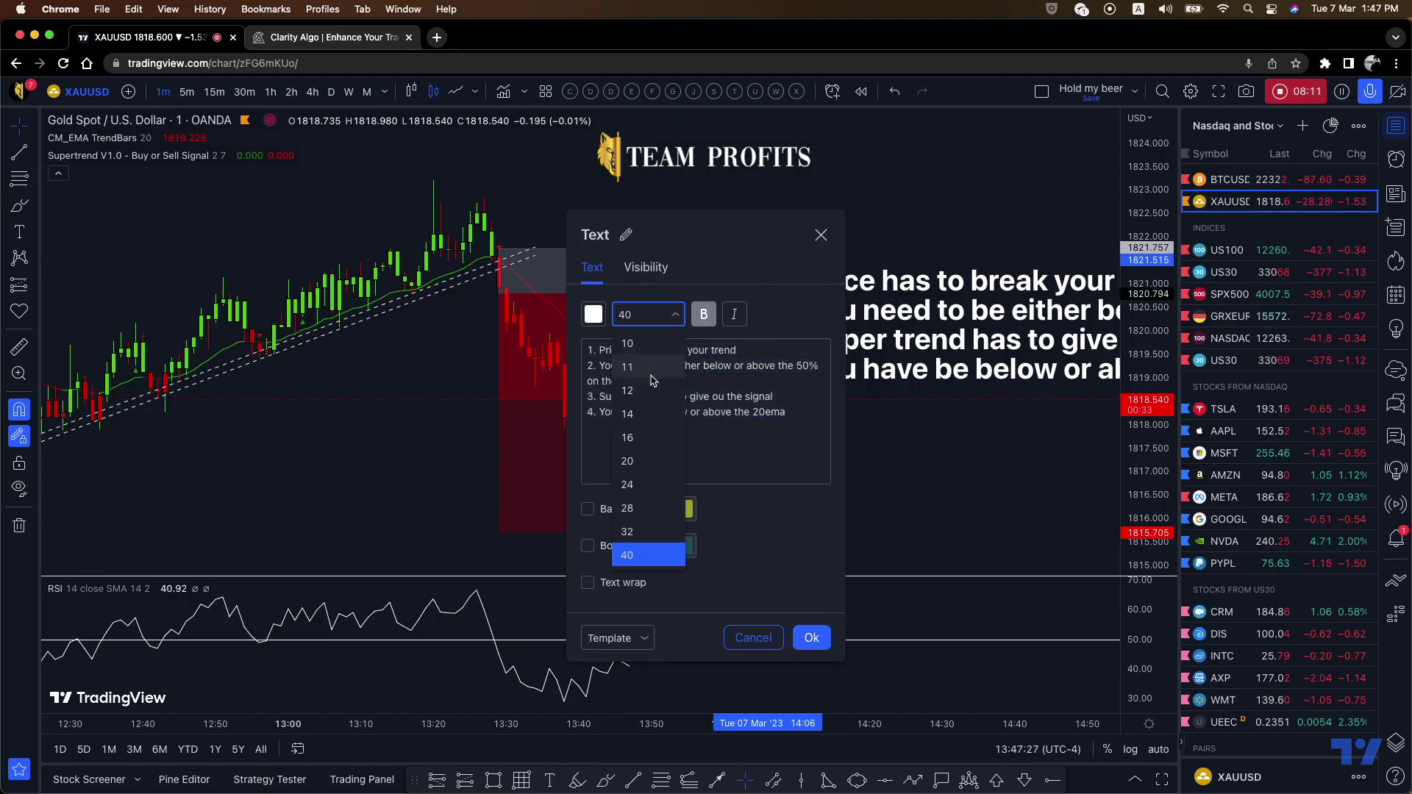
click(627, 438)
click(811, 637)
Move the rules note into the empty chart area beside the top of the short position so all its lines are readable
right_click(879, 288)
click(878, 288)
drag(879, 288, 842, 260)
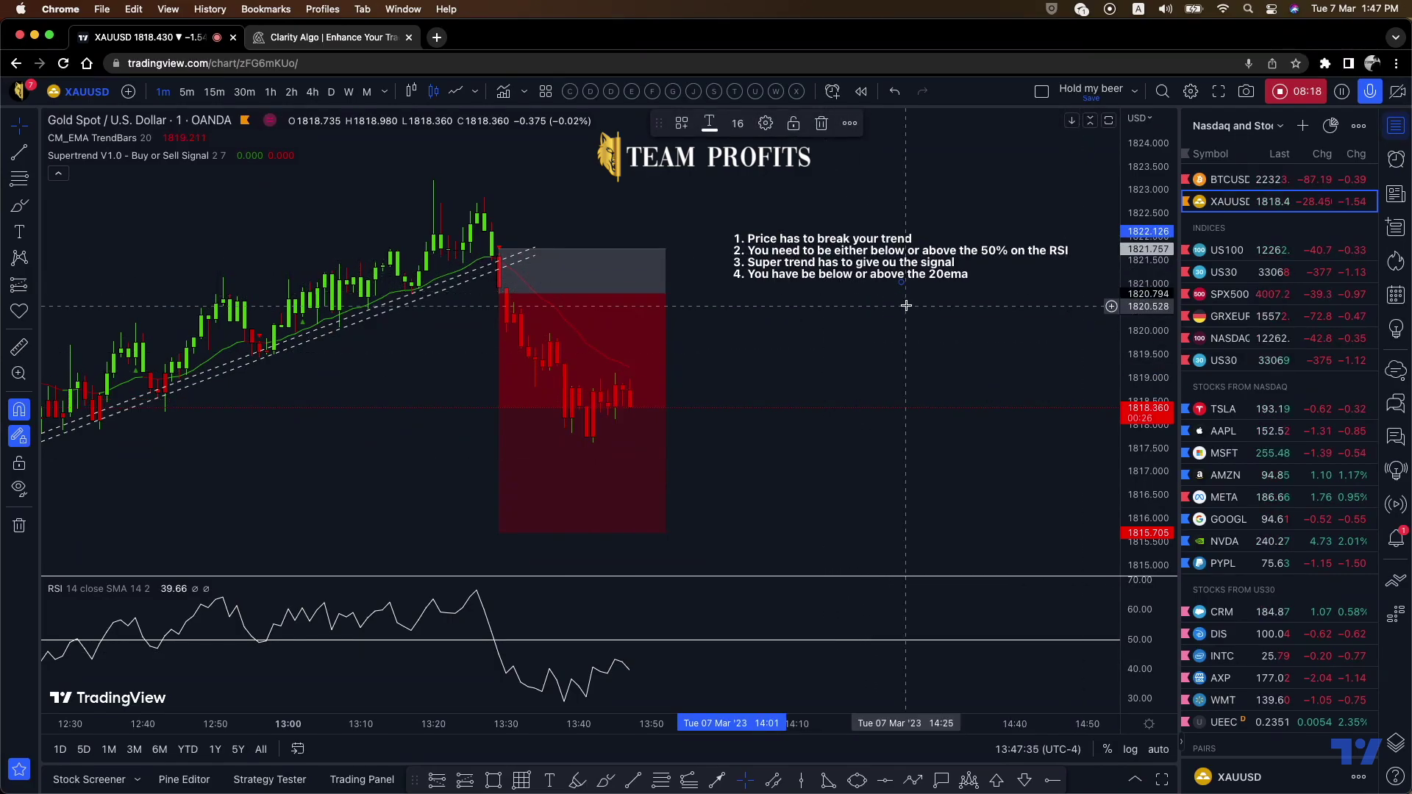
scroll(837, 322, down, 2)
scroll(837, 321, down, 1)
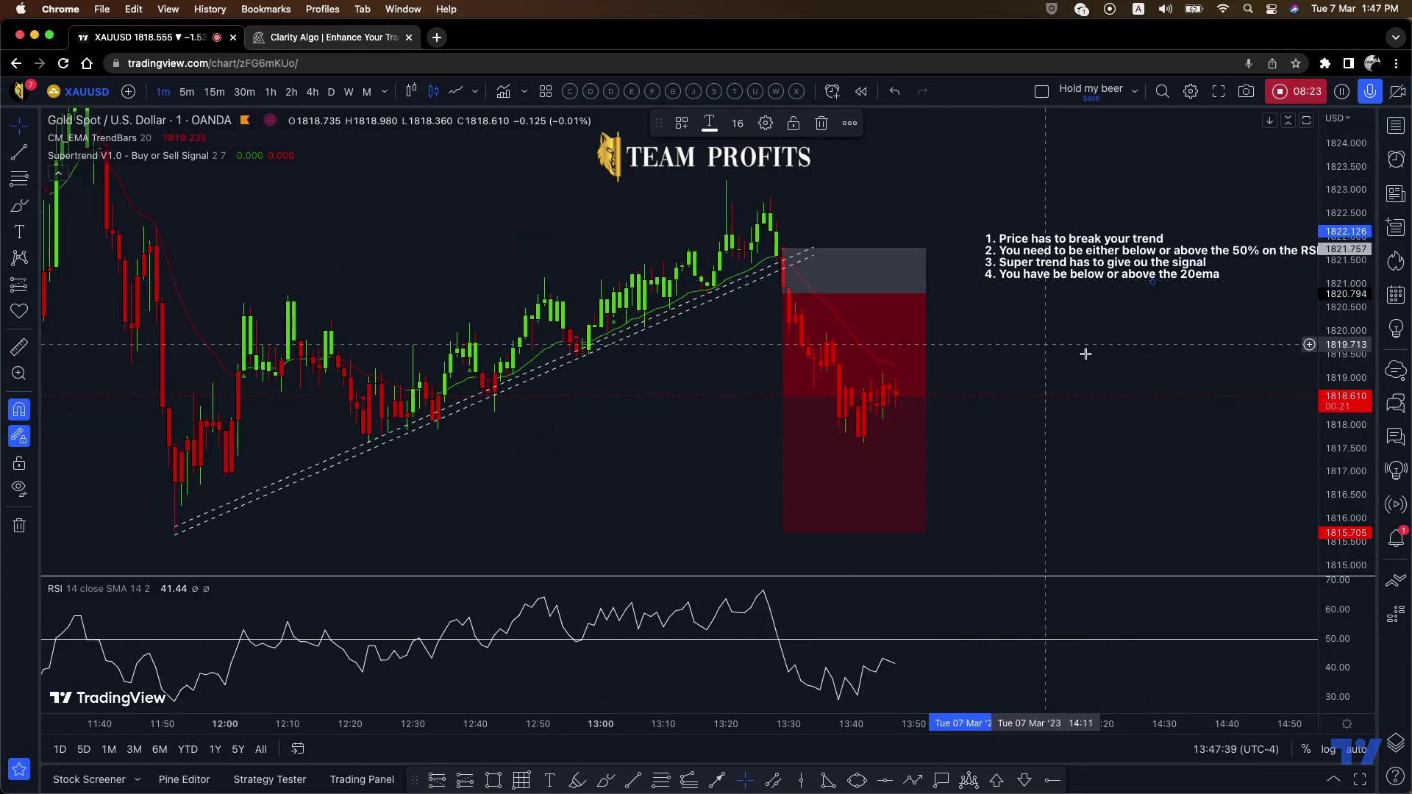
drag(1103, 362, 1081, 358)
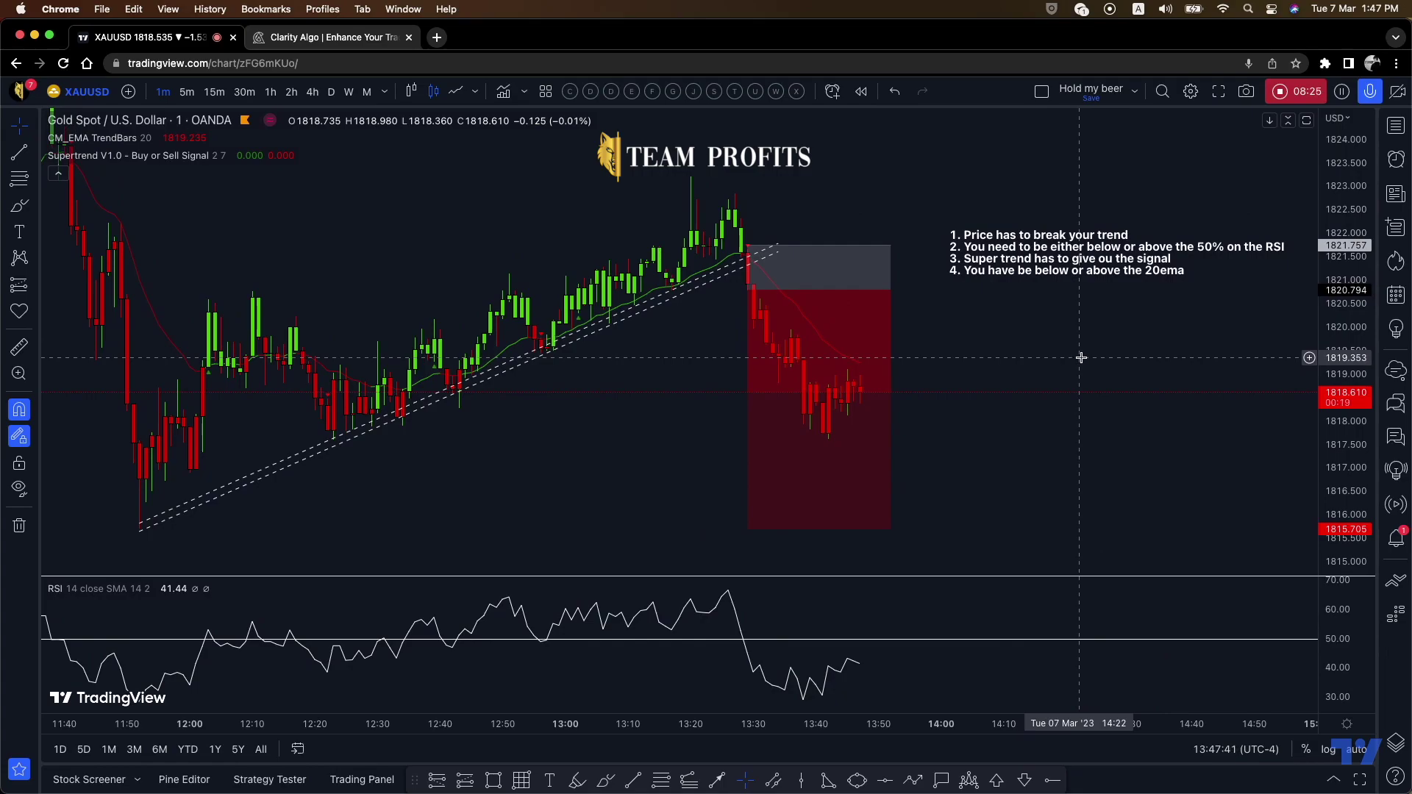
drag(1017, 272, 1016, 281)
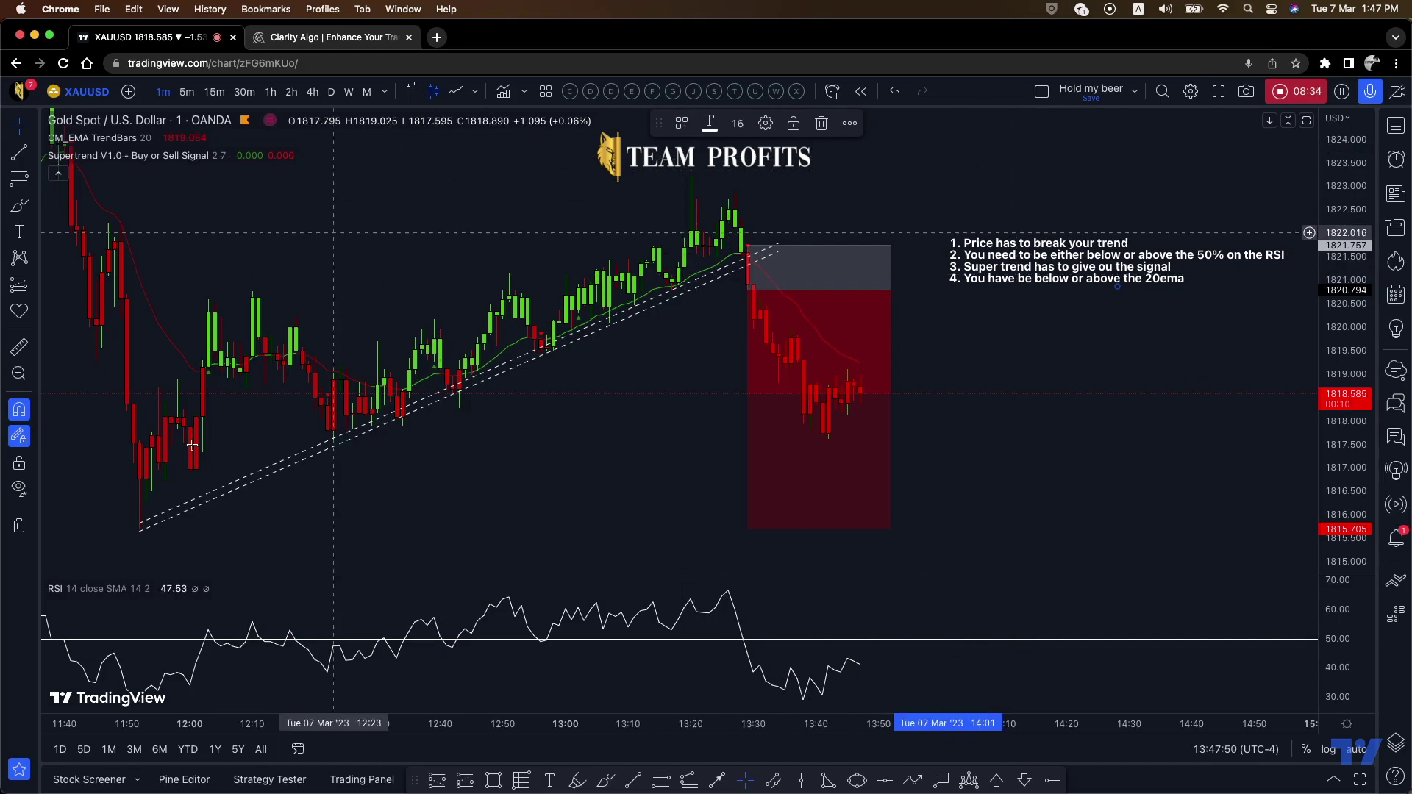
Add the fifth rule to the text note, "5. You have to be on London or NY session", and apply it
double_click(1044, 255)
click(796, 418)
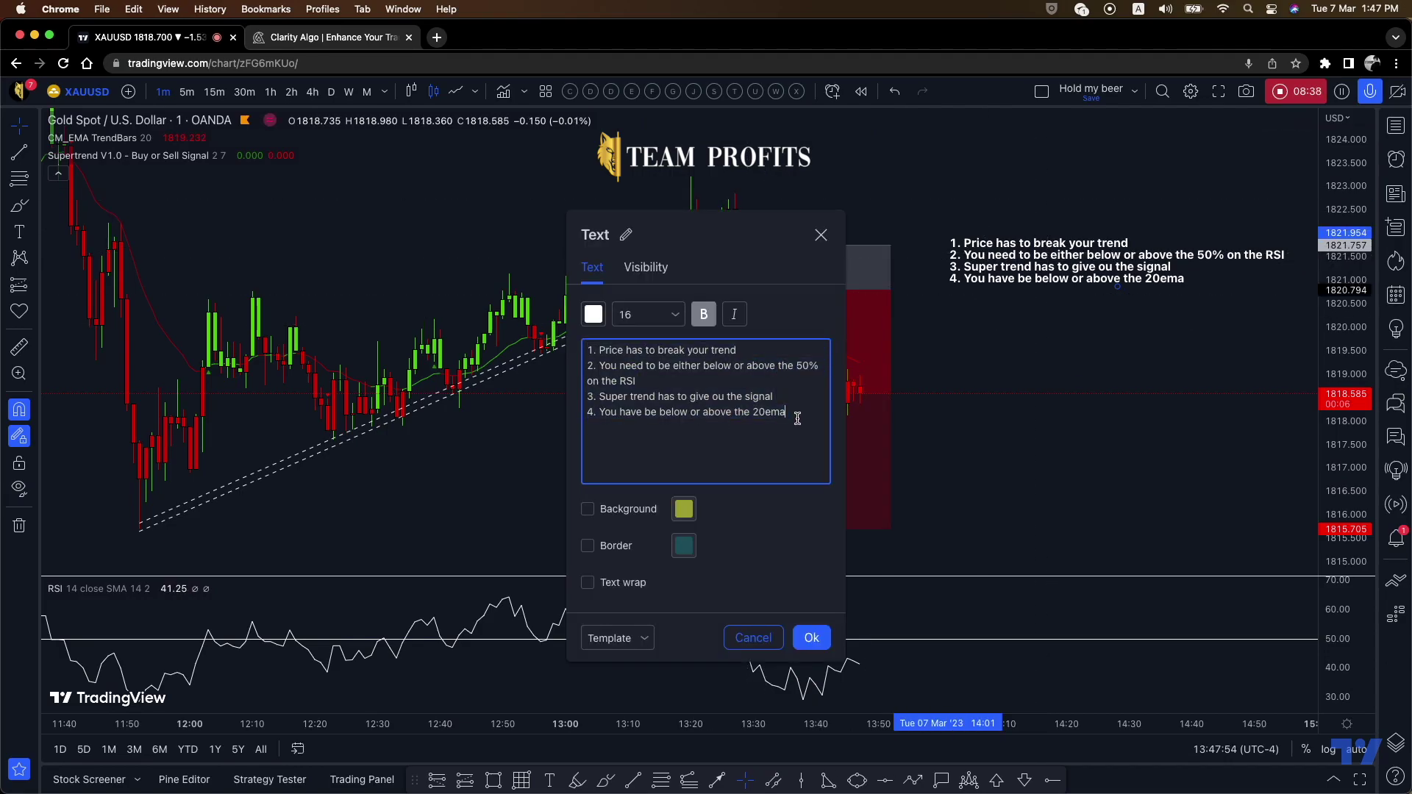
key(Return)
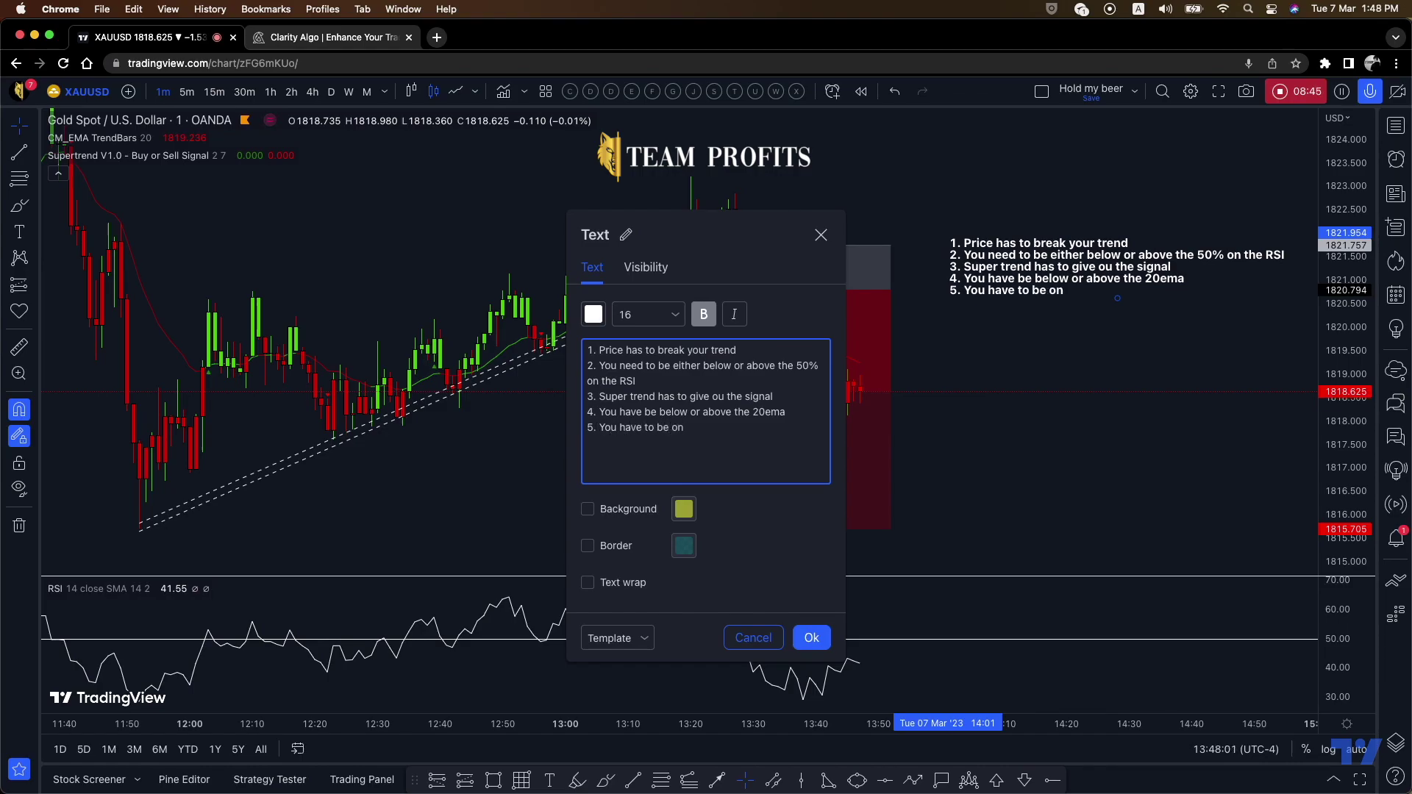
key(BackSpace)
key(BackSpace)
key(BackSpace)
key(BackSpace)
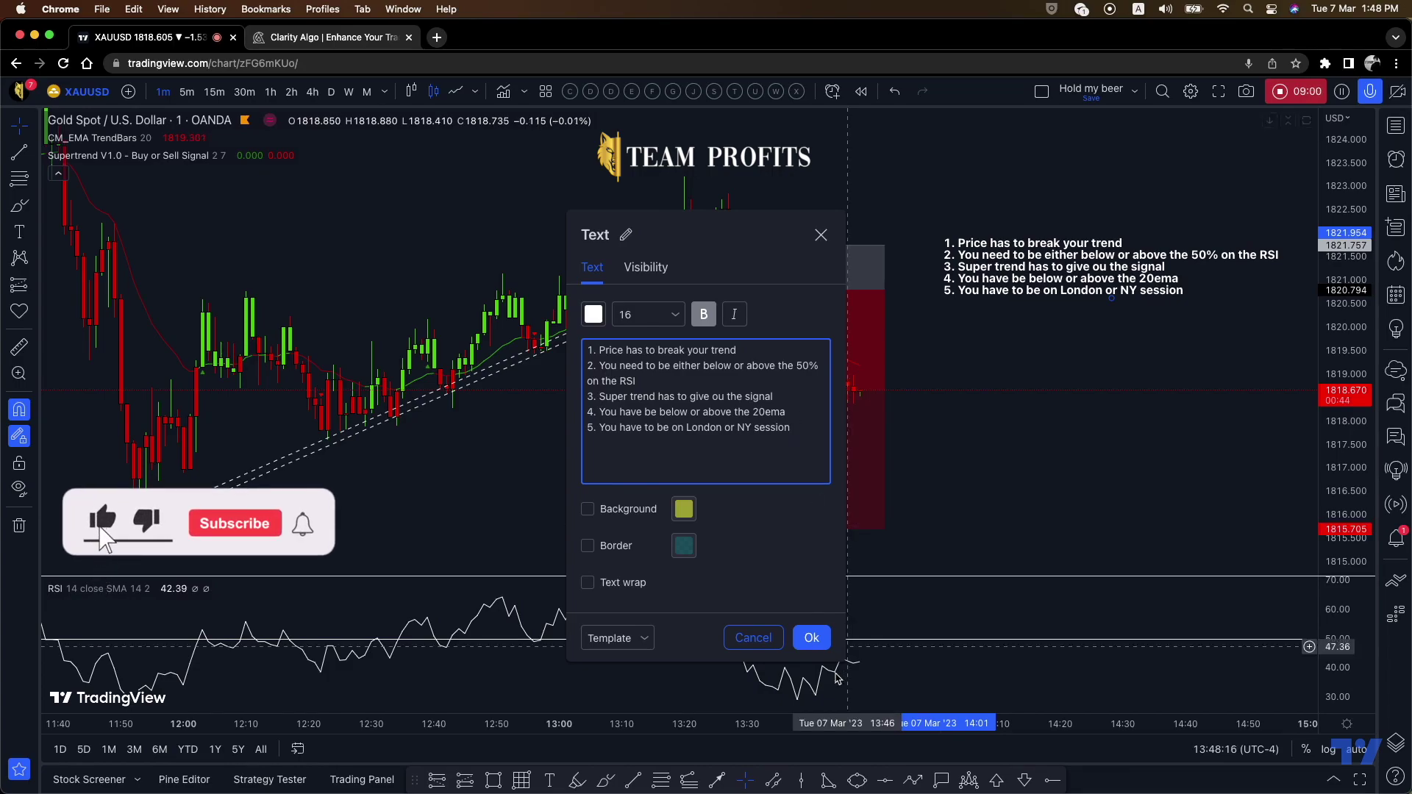
click(811, 638)
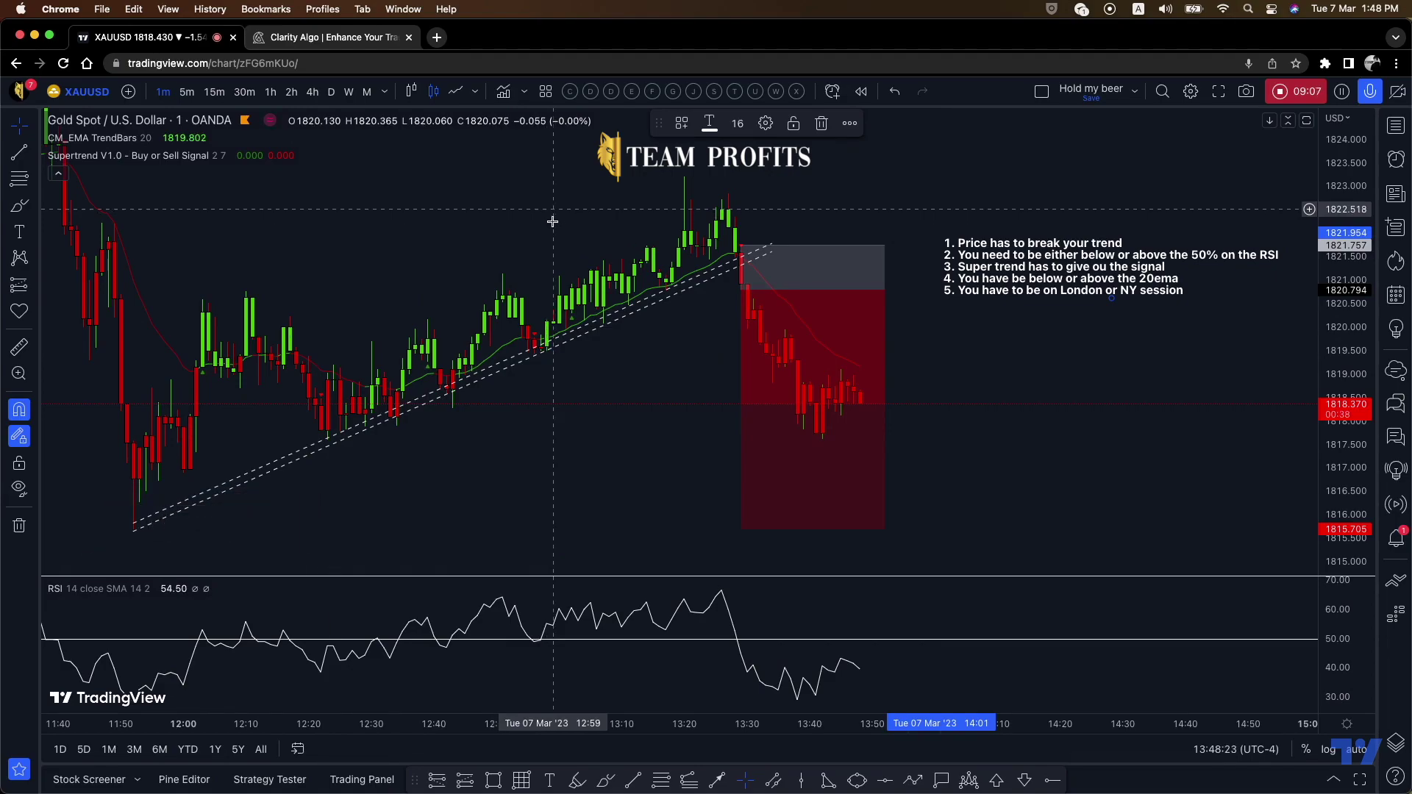
Raise the short position's entry level to 1820.915, just below the trendline break
drag(457, 230, 489, 222)
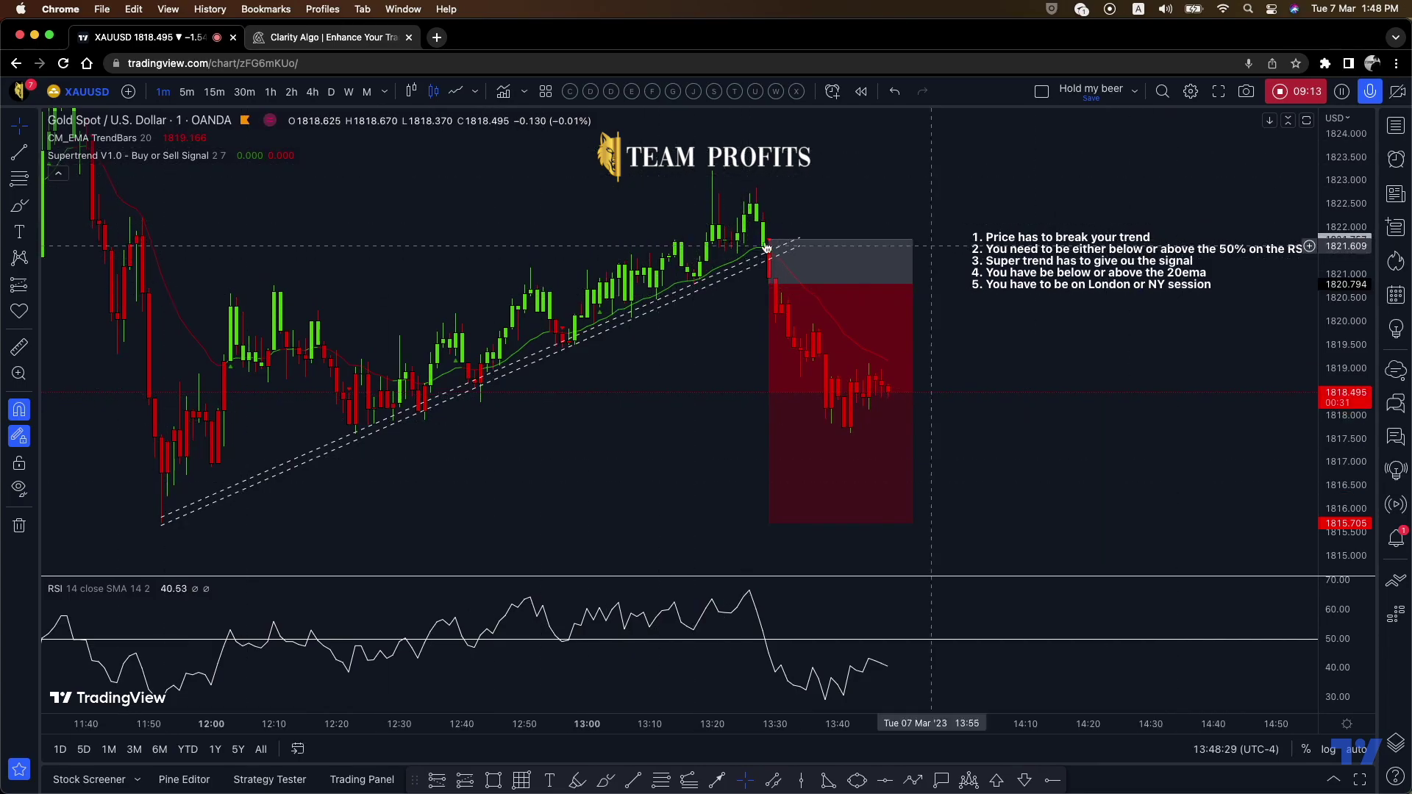
mouse_move(769, 281)
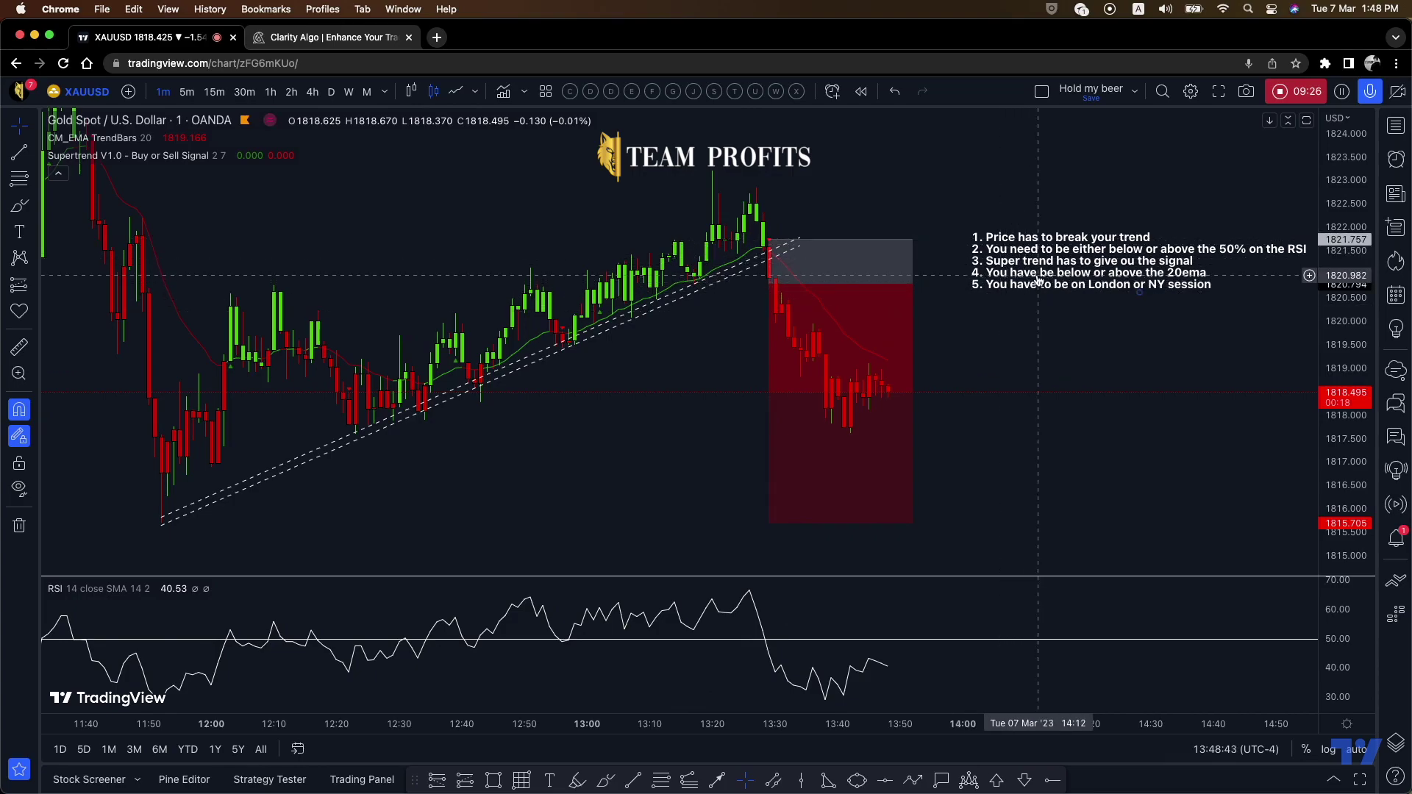
drag(769, 283, 768, 283)
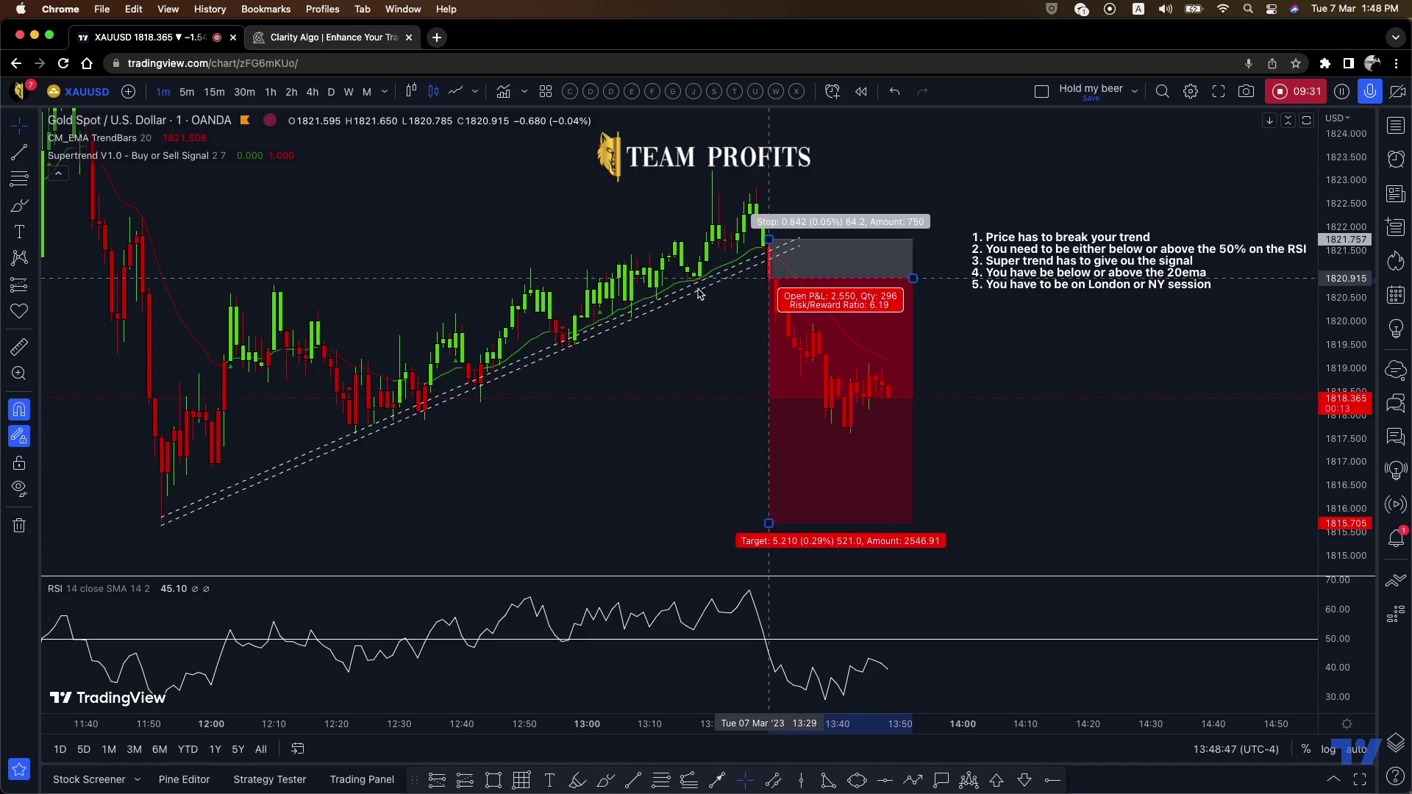
click(759, 328)
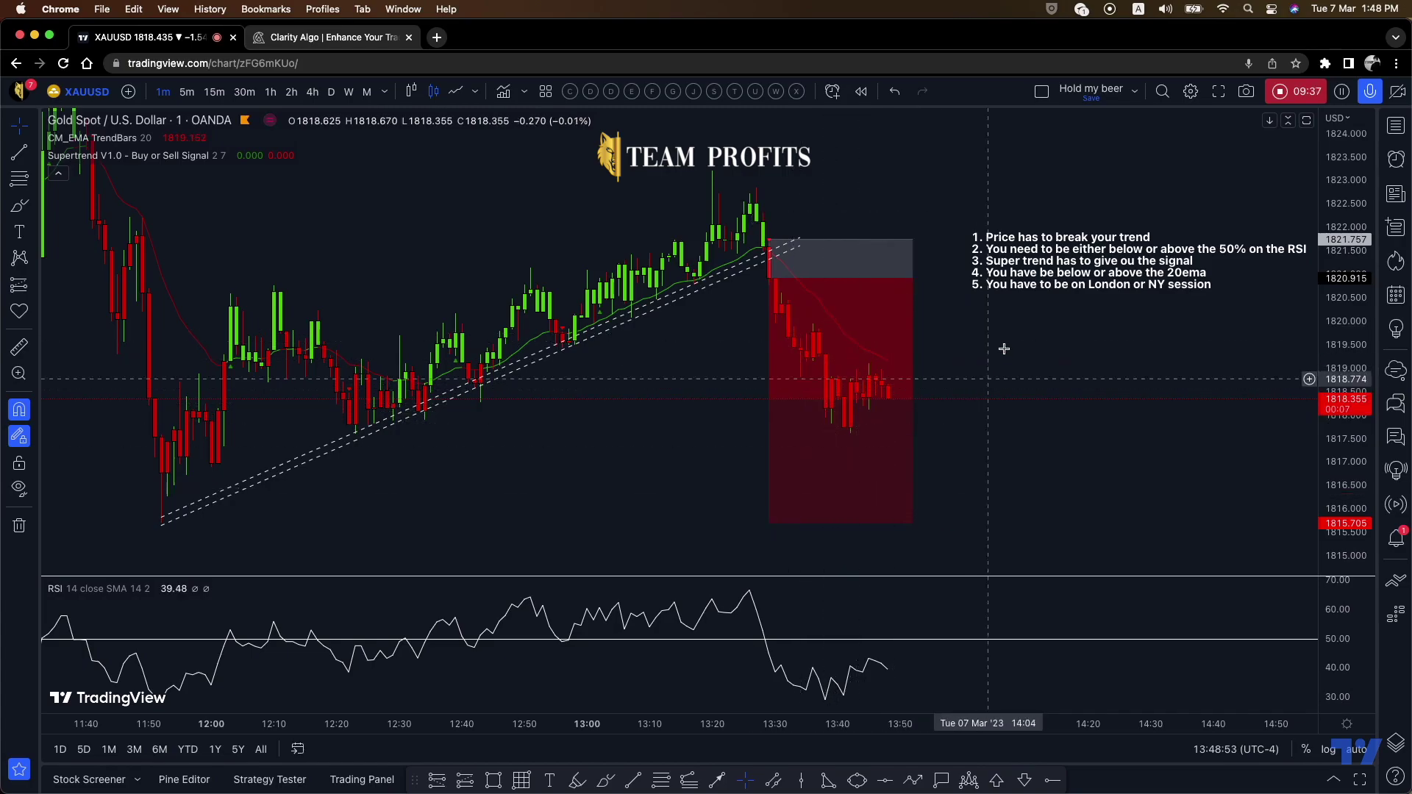
Add the heading "Rules to get out of the trade" below the five entry rules, separated by a blank line
double_click(1029, 250)
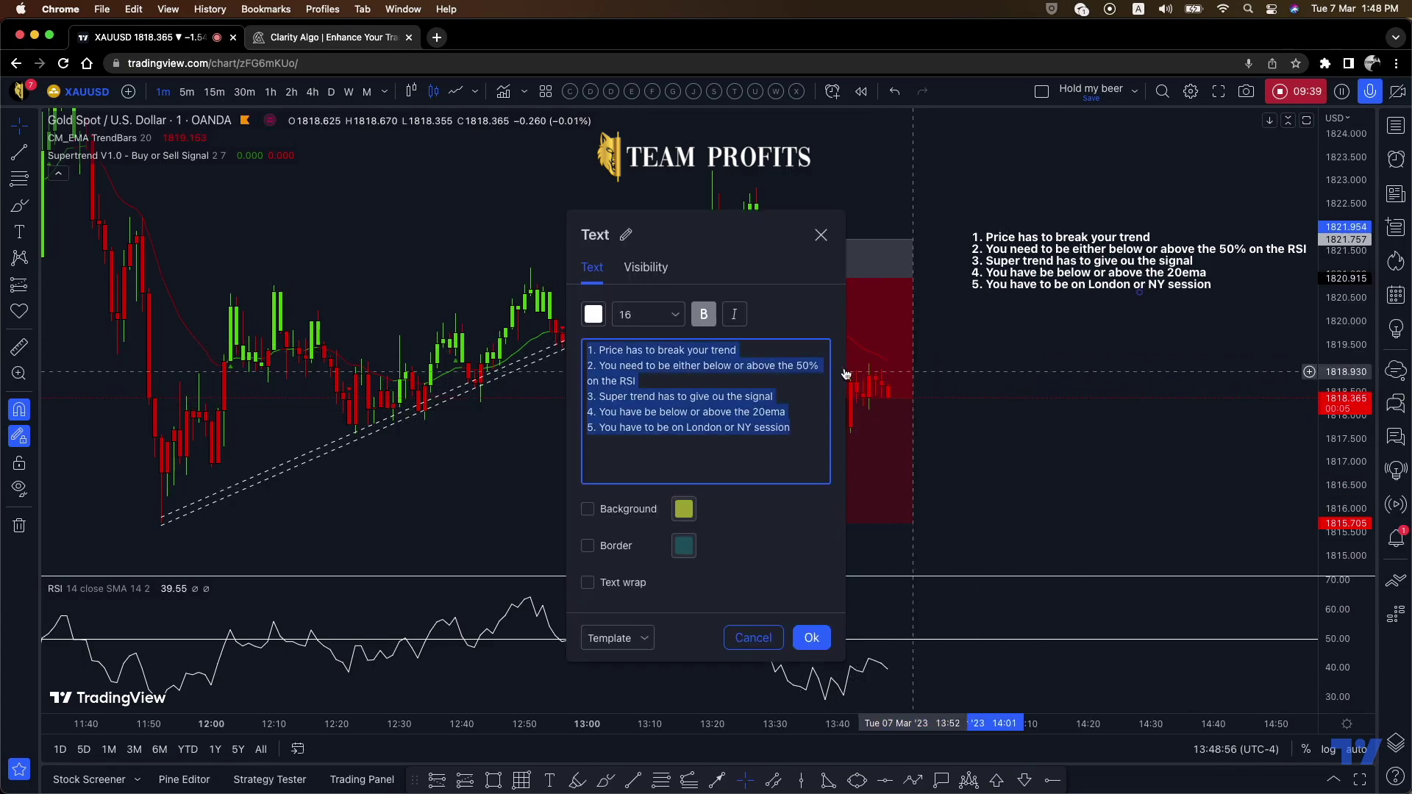
click(806, 427)
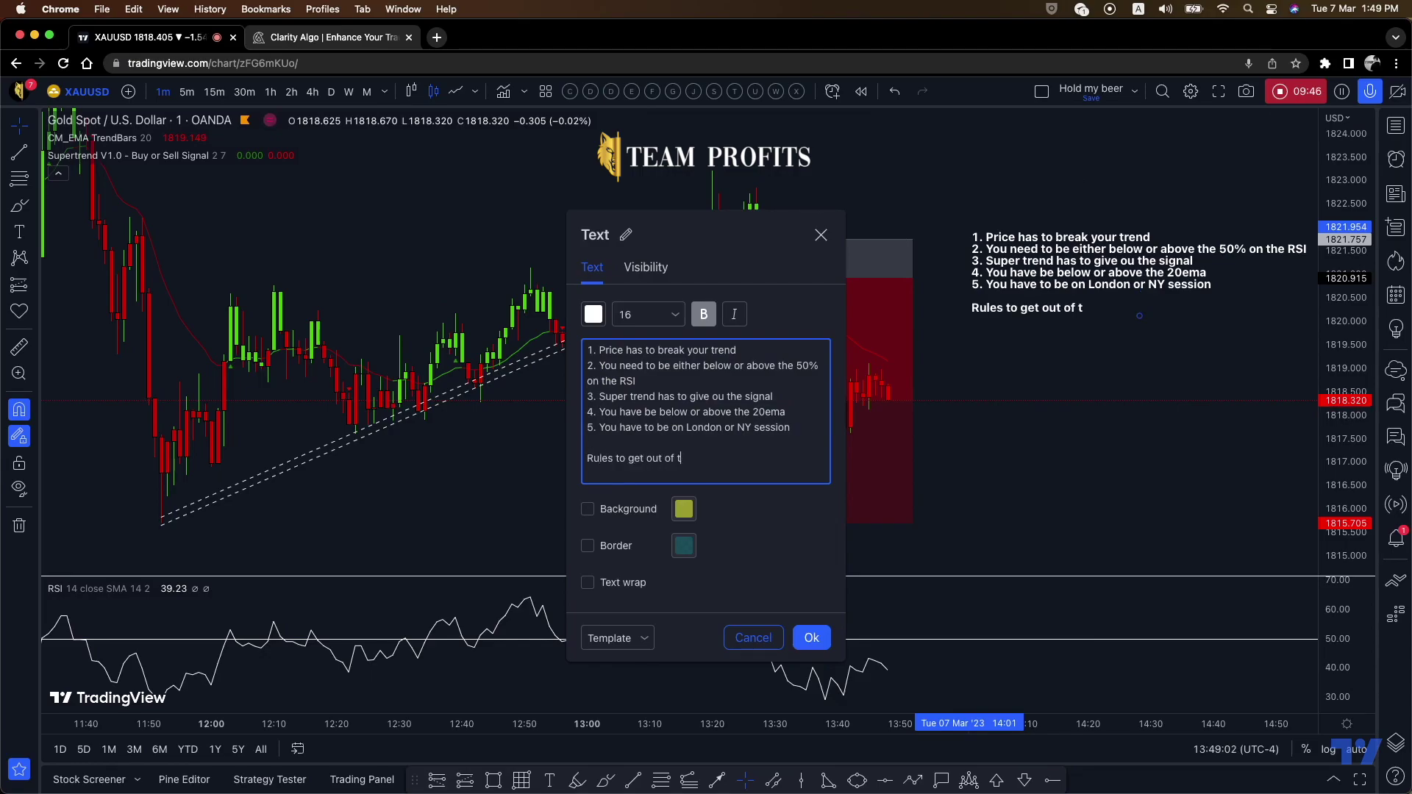
text(he trade)
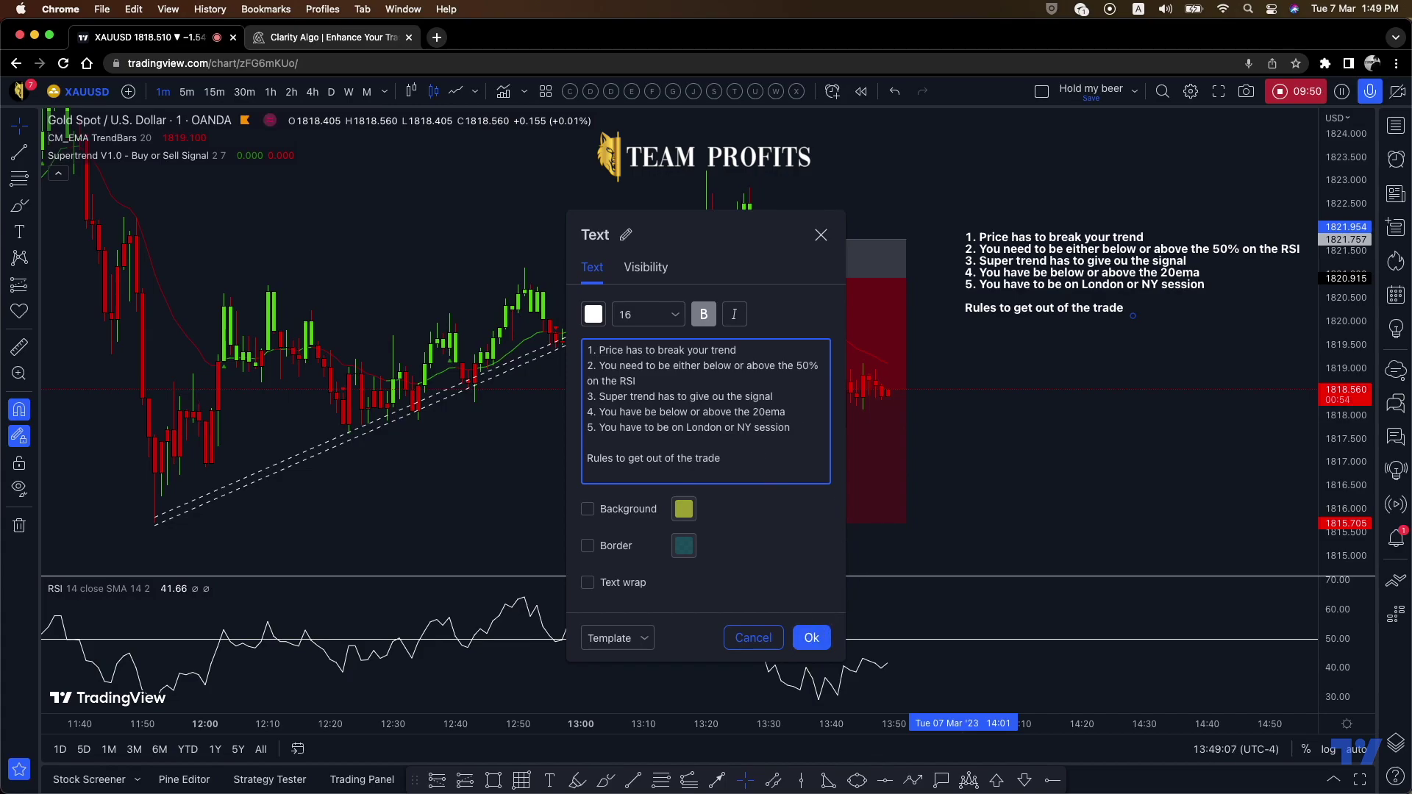
key(Return)
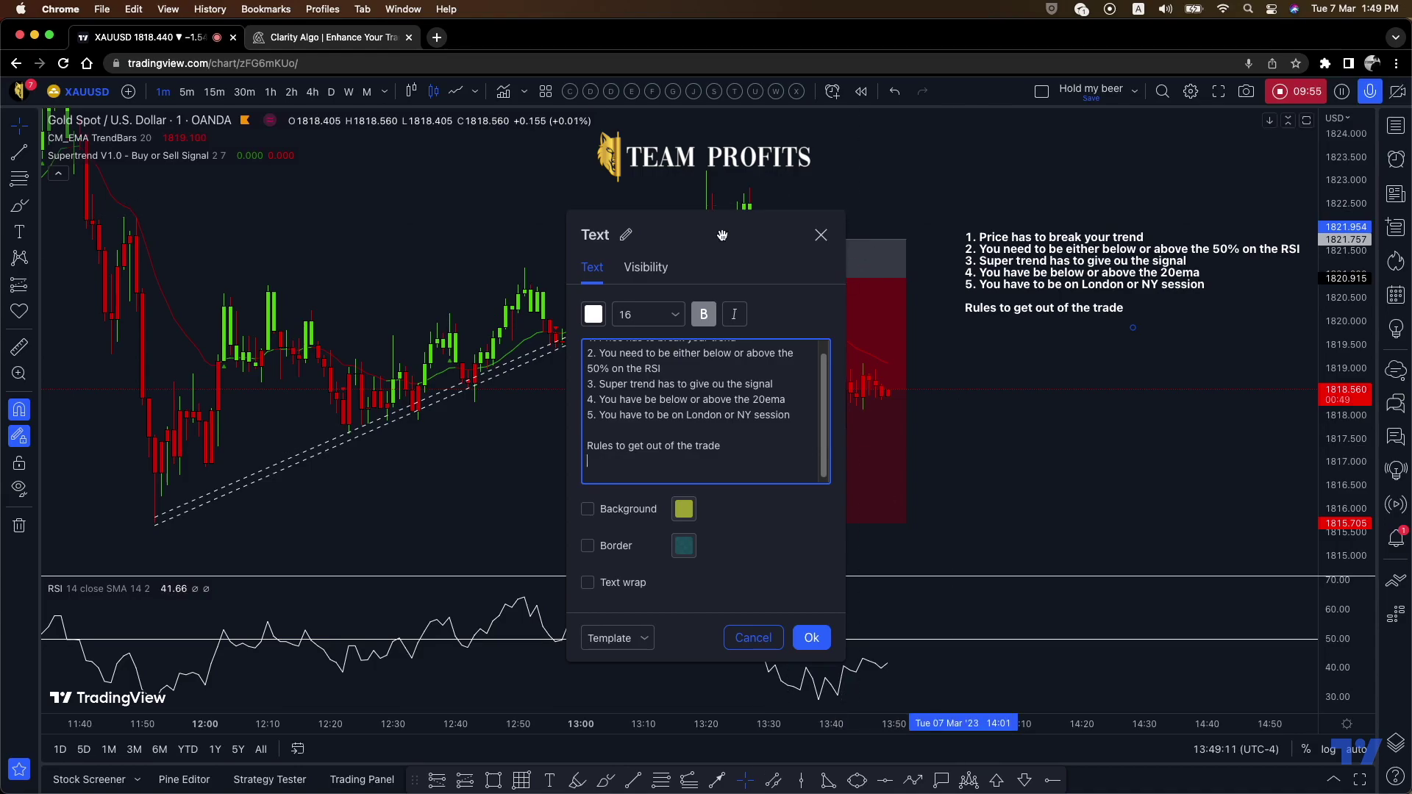
Lower the short position's stop level to 1820.916, practically at the entry price
drag(706, 233, 332, 205)
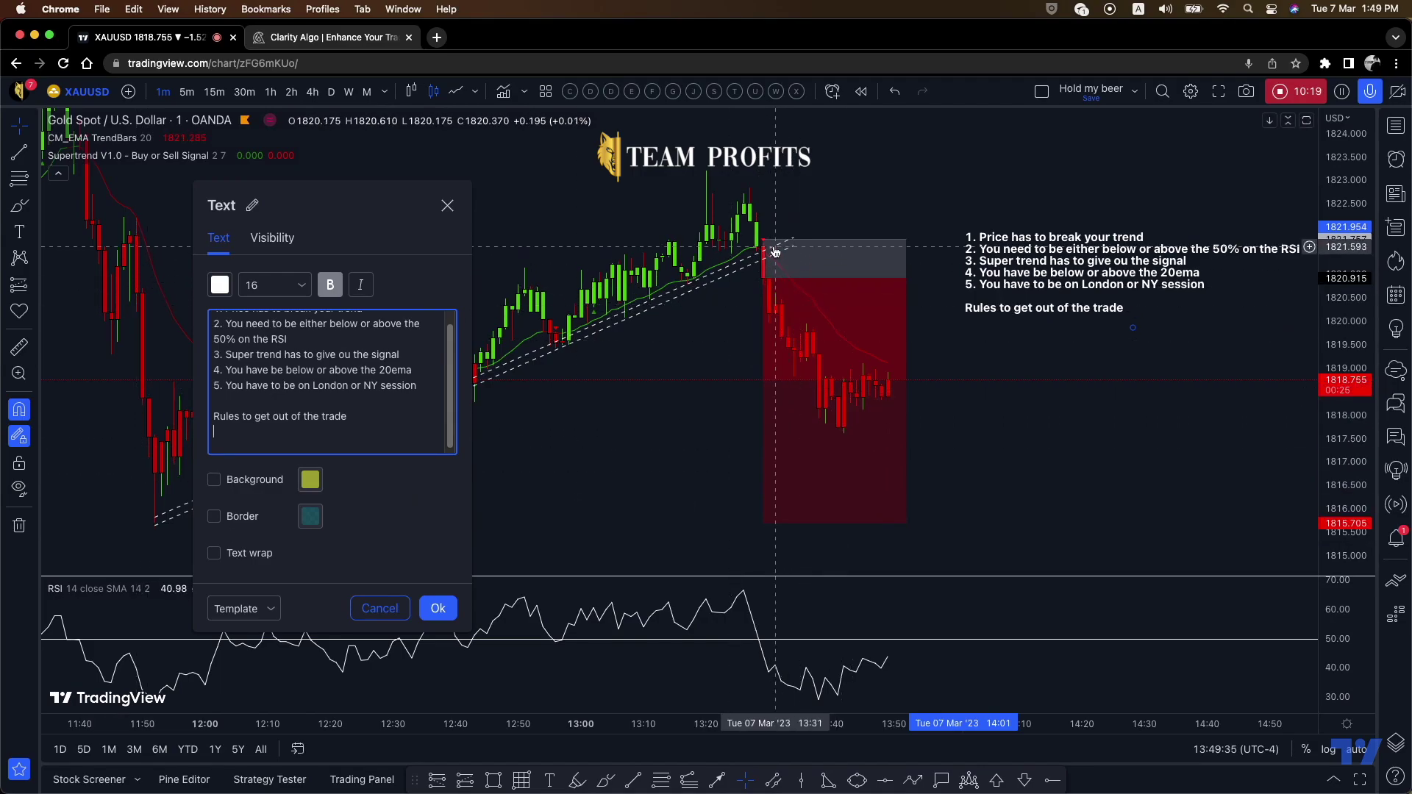
click(815, 269)
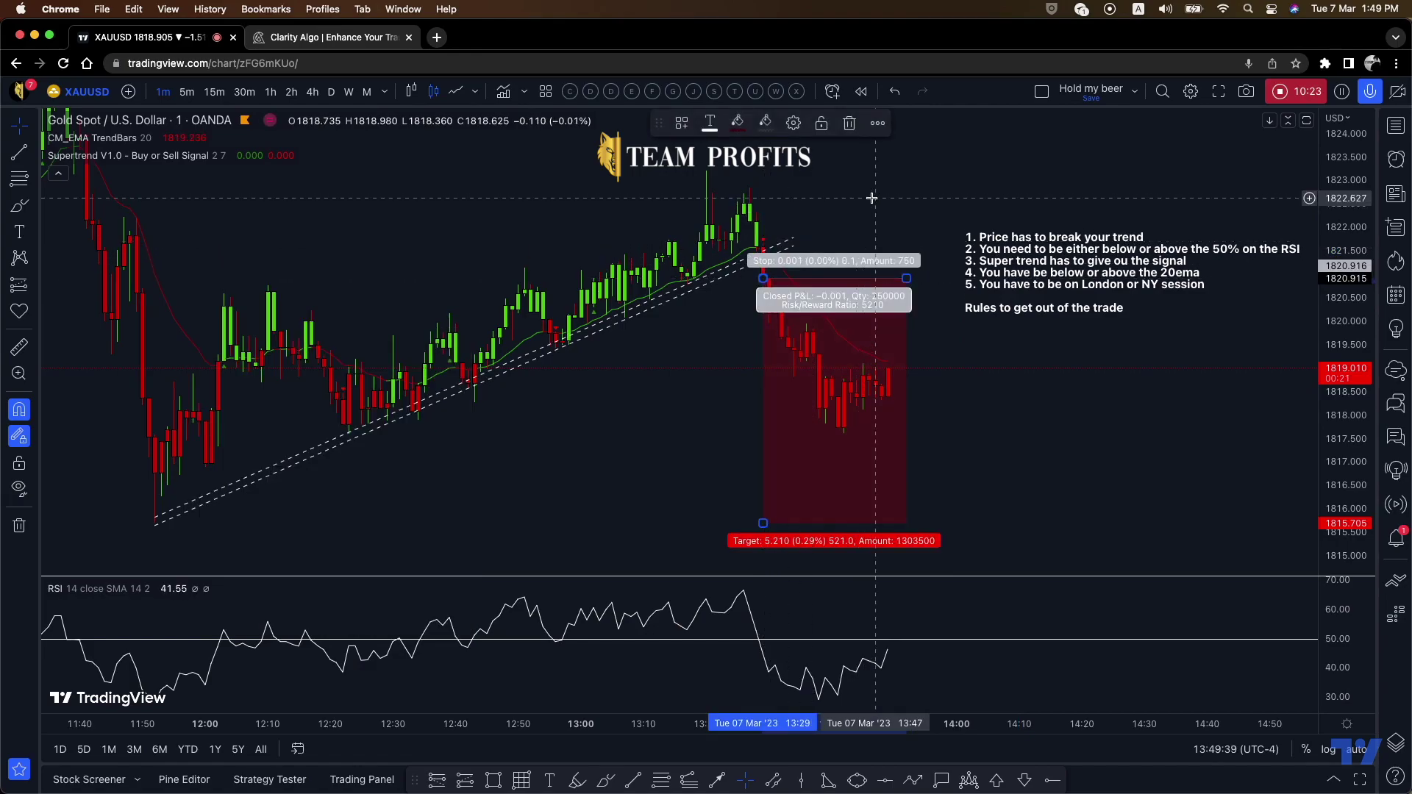
click(855, 220)
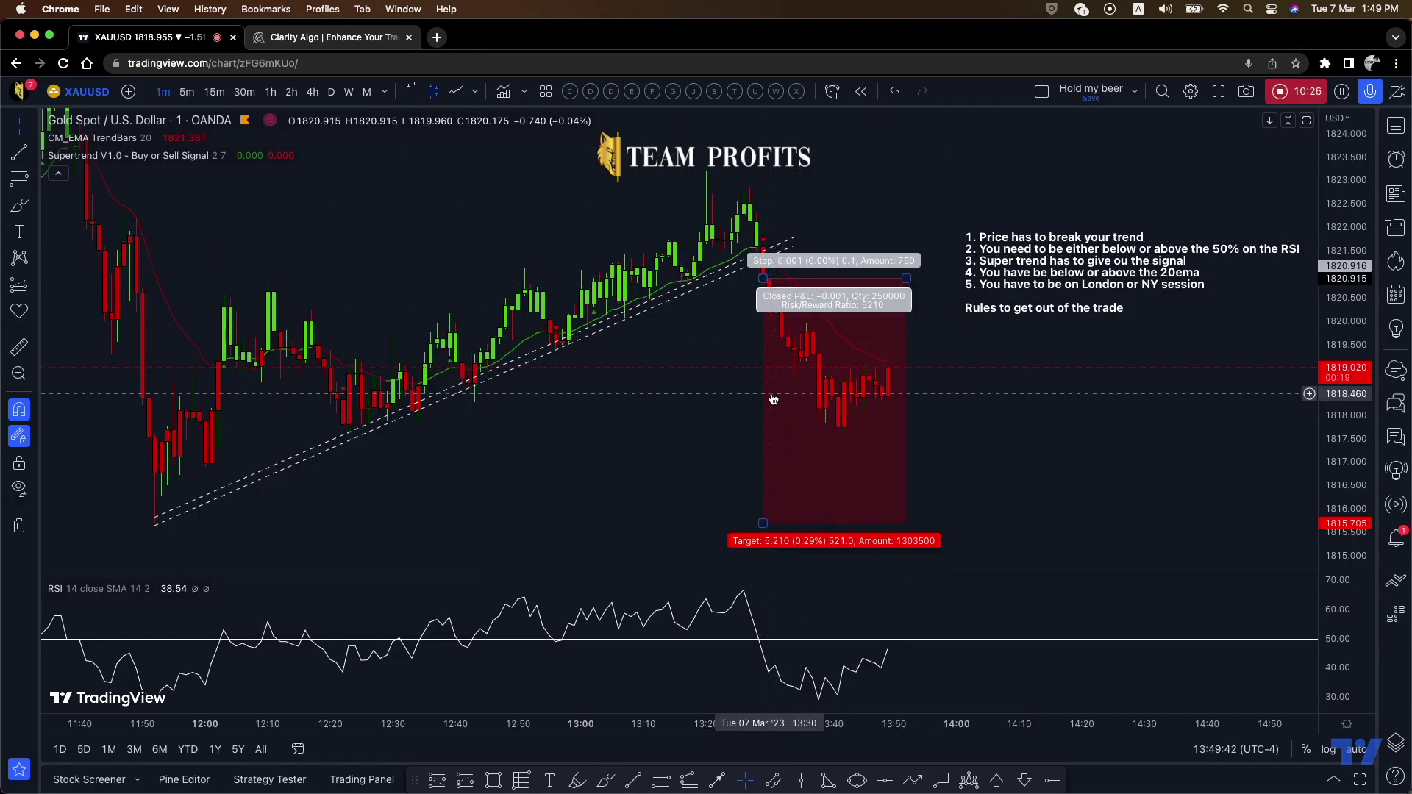
Write the first exit rule under the heading in the note: "Once im half way down my target move stops to BE"
double_click(1078, 308)
click(707, 473)
text(Once im hal)
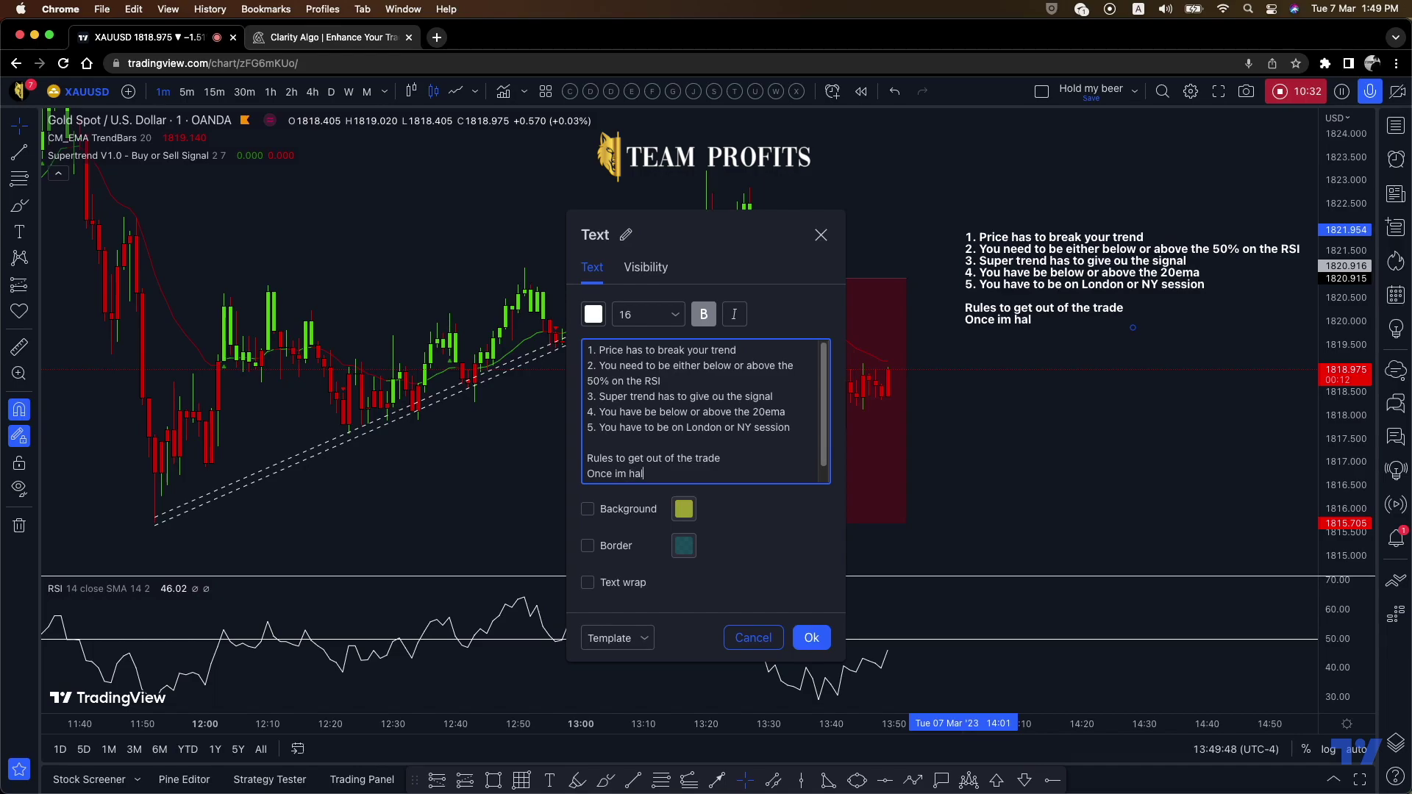
text(f way down my target)
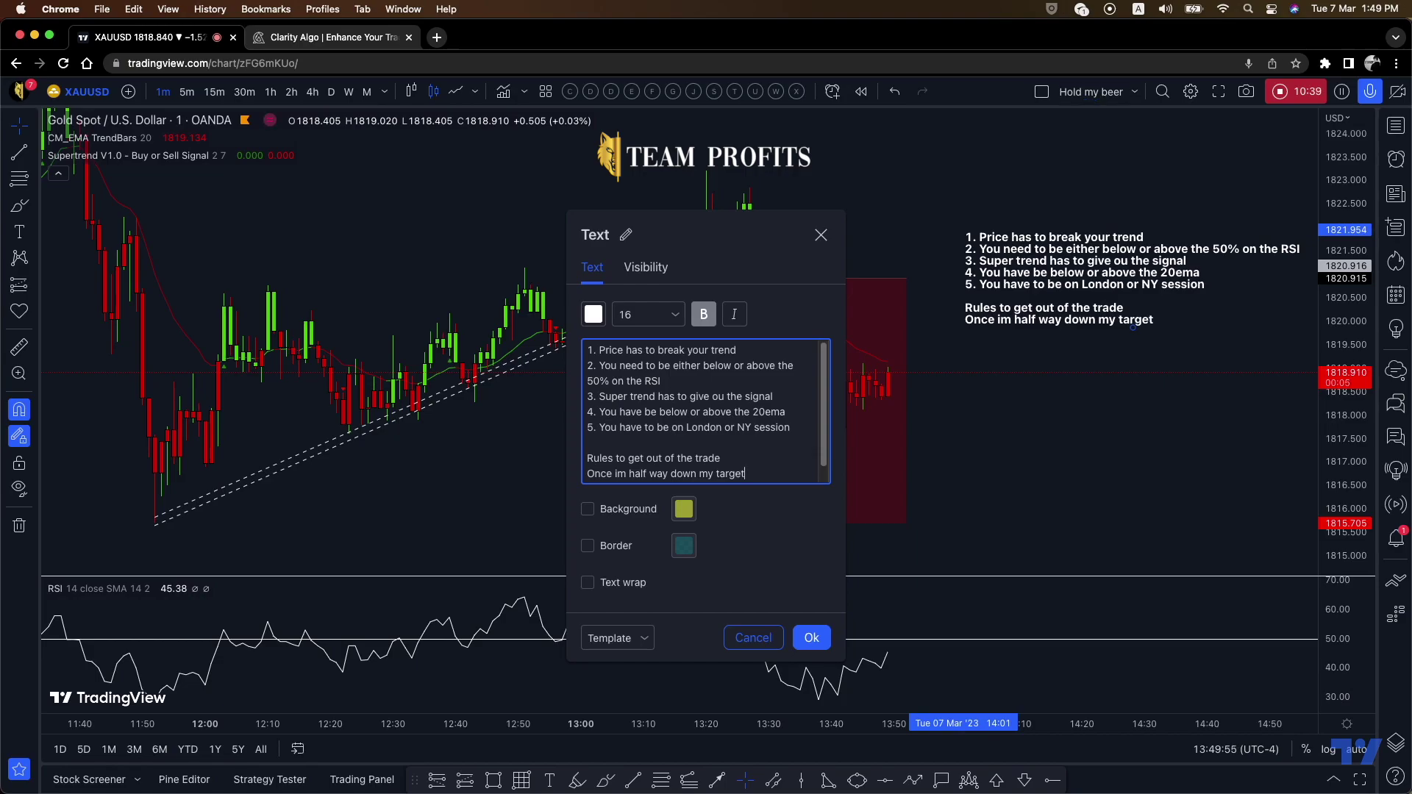
text( move stops to )
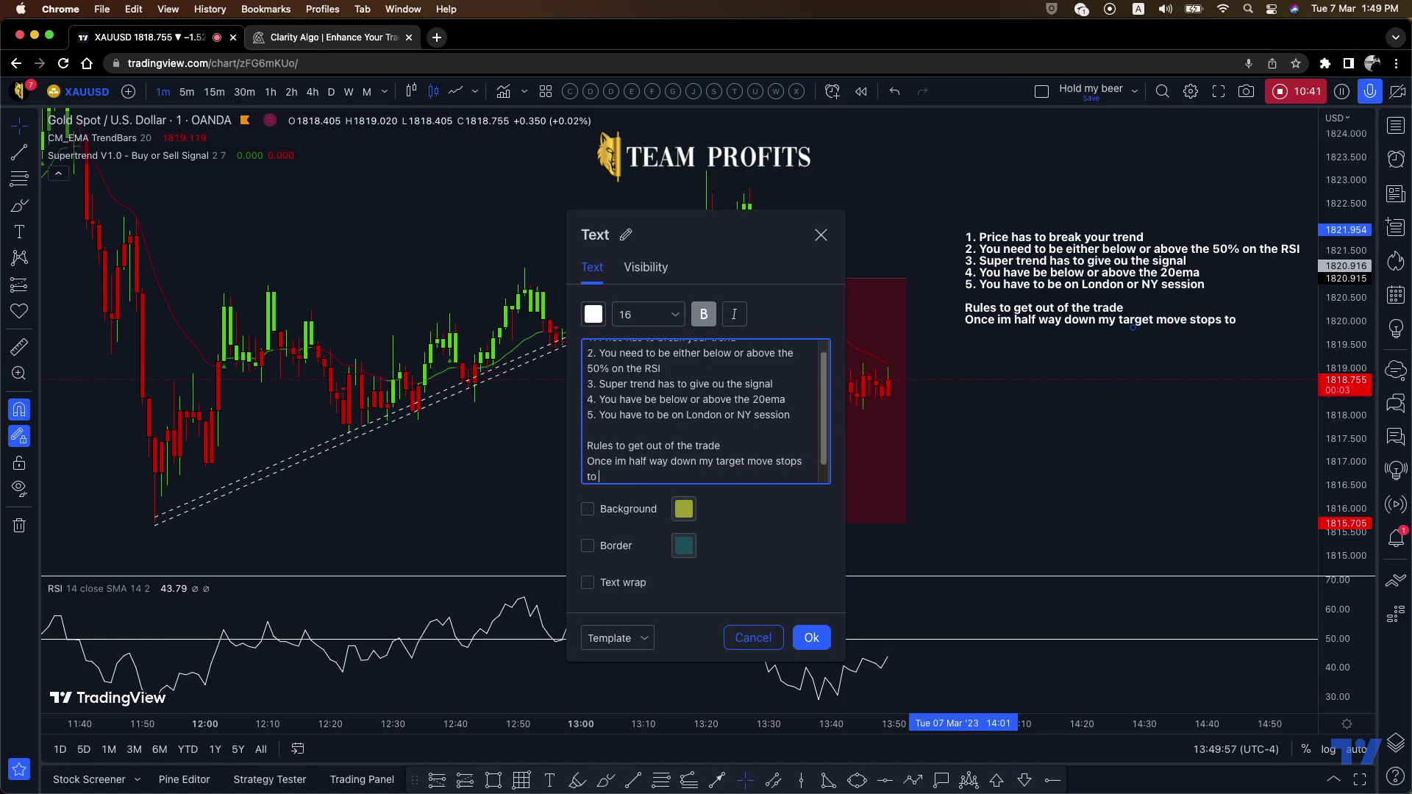
text(BE)
key(Return)
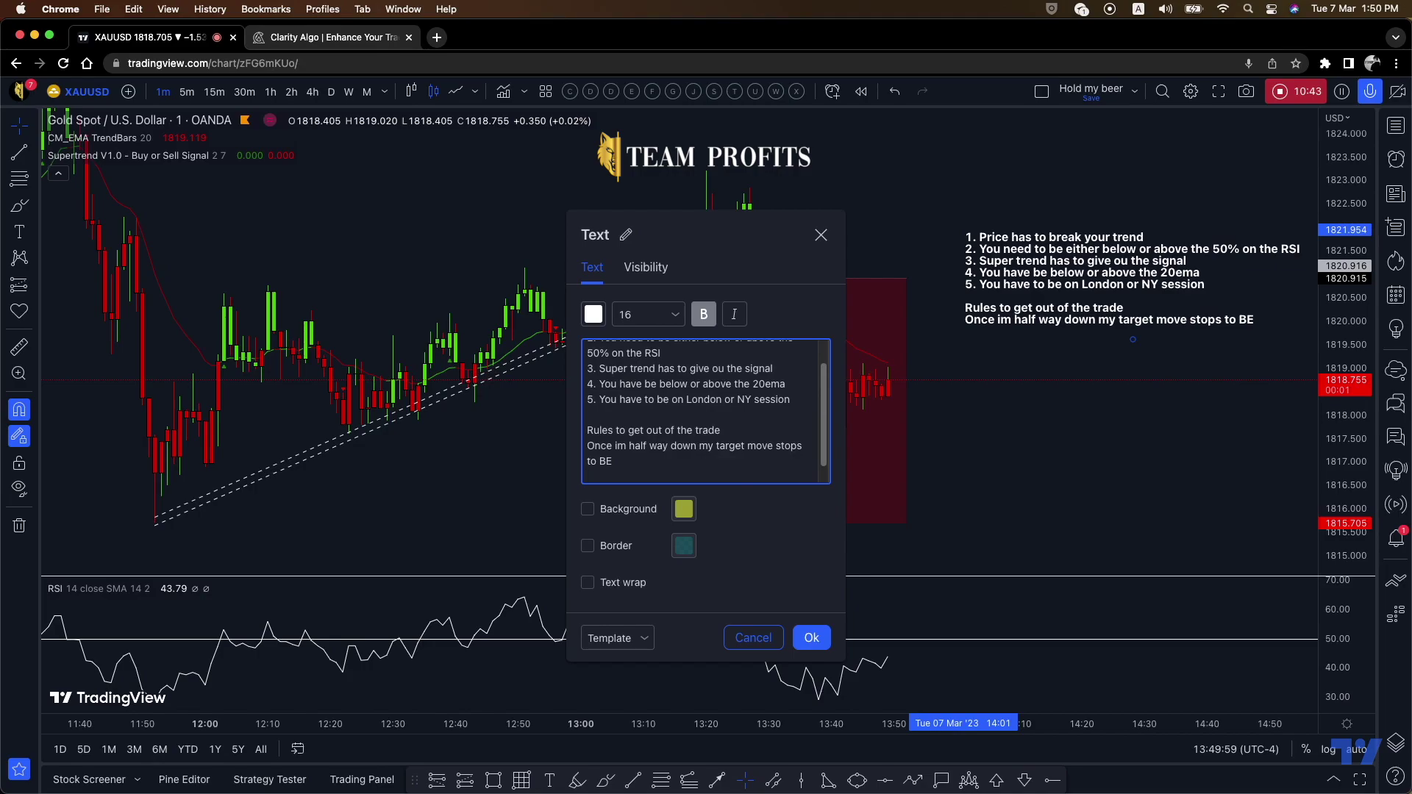
Add the exit rule "If price breaks back up or down the 20 ema and the candle turns green" and move the note up and left
key(Return)
drag(728, 250, 424, 234)
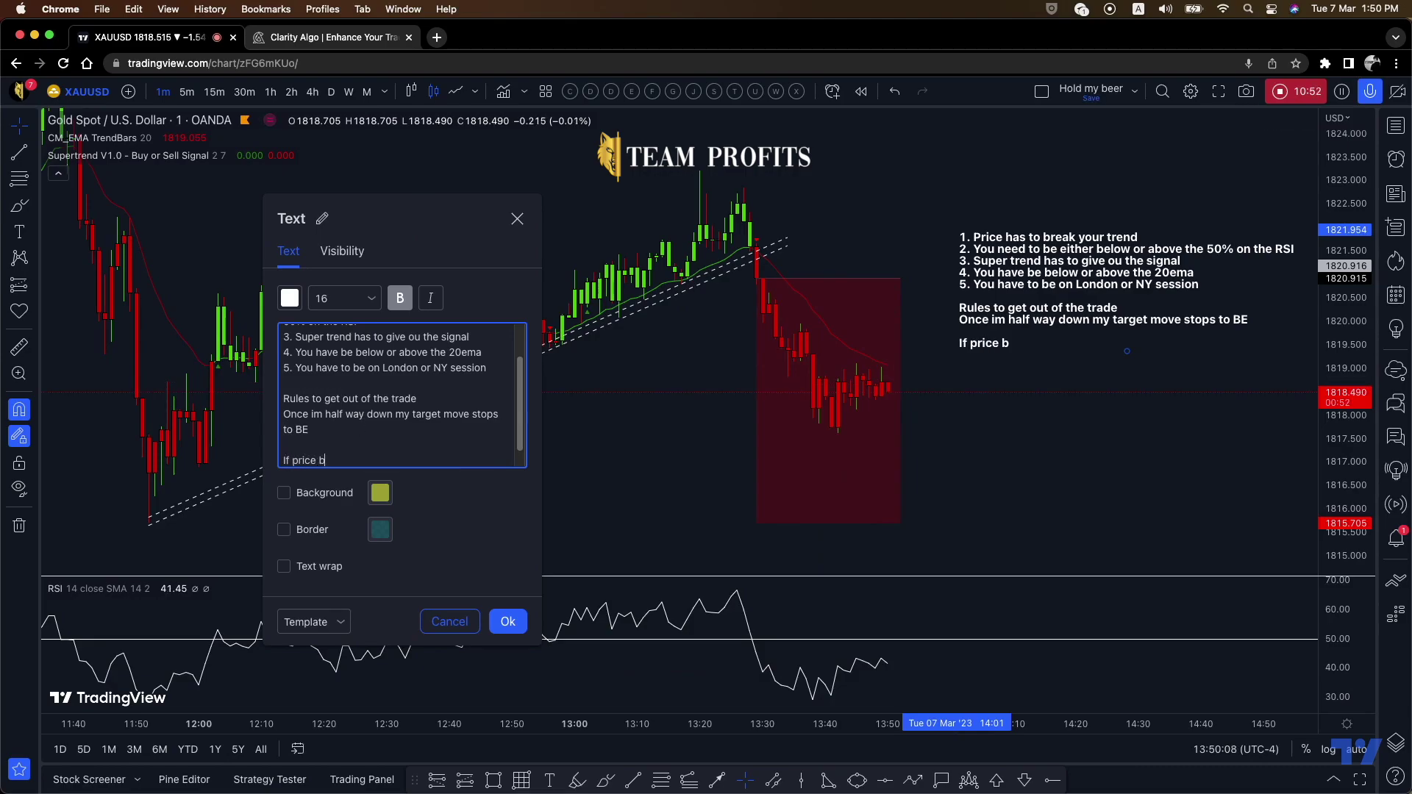
text(s back up or down)
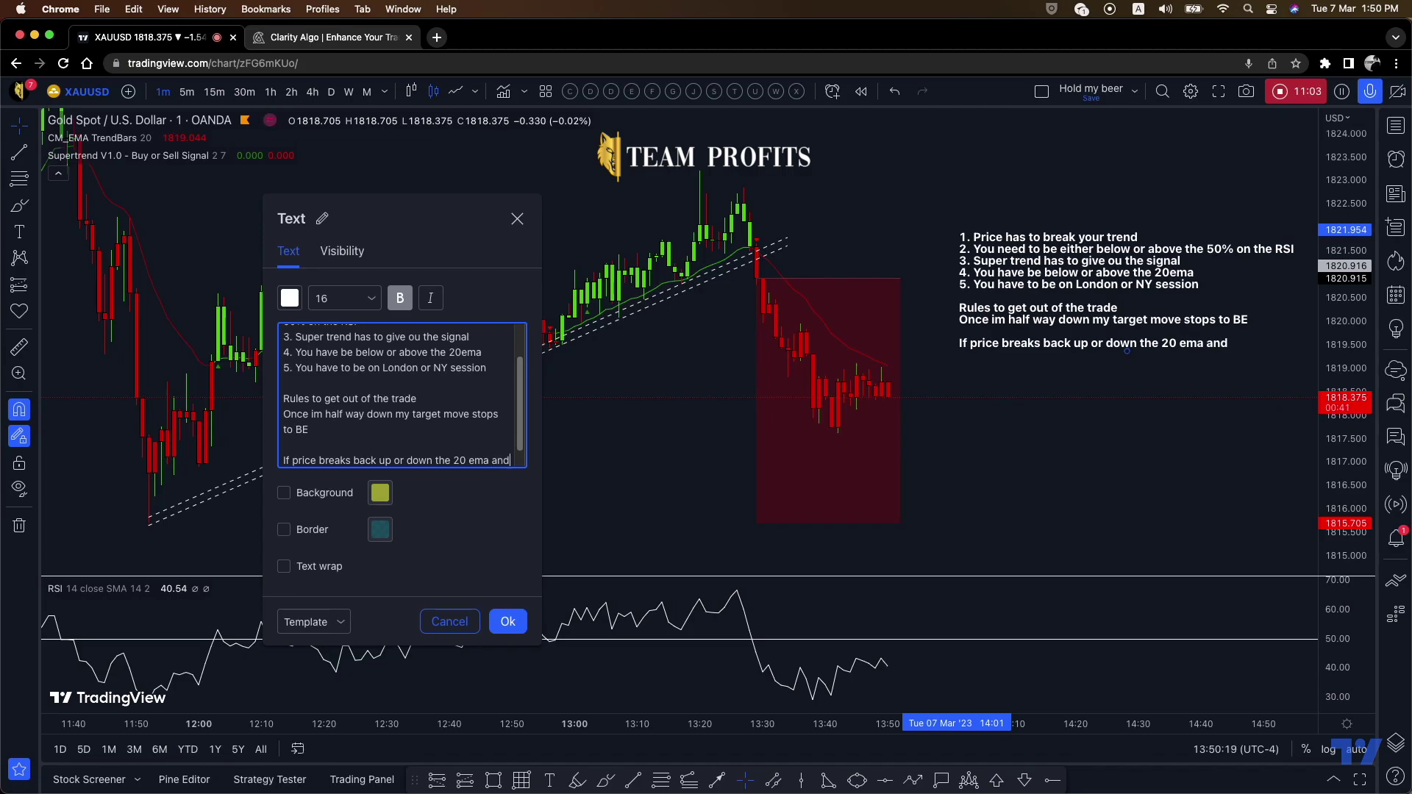
text(the candle turns green)
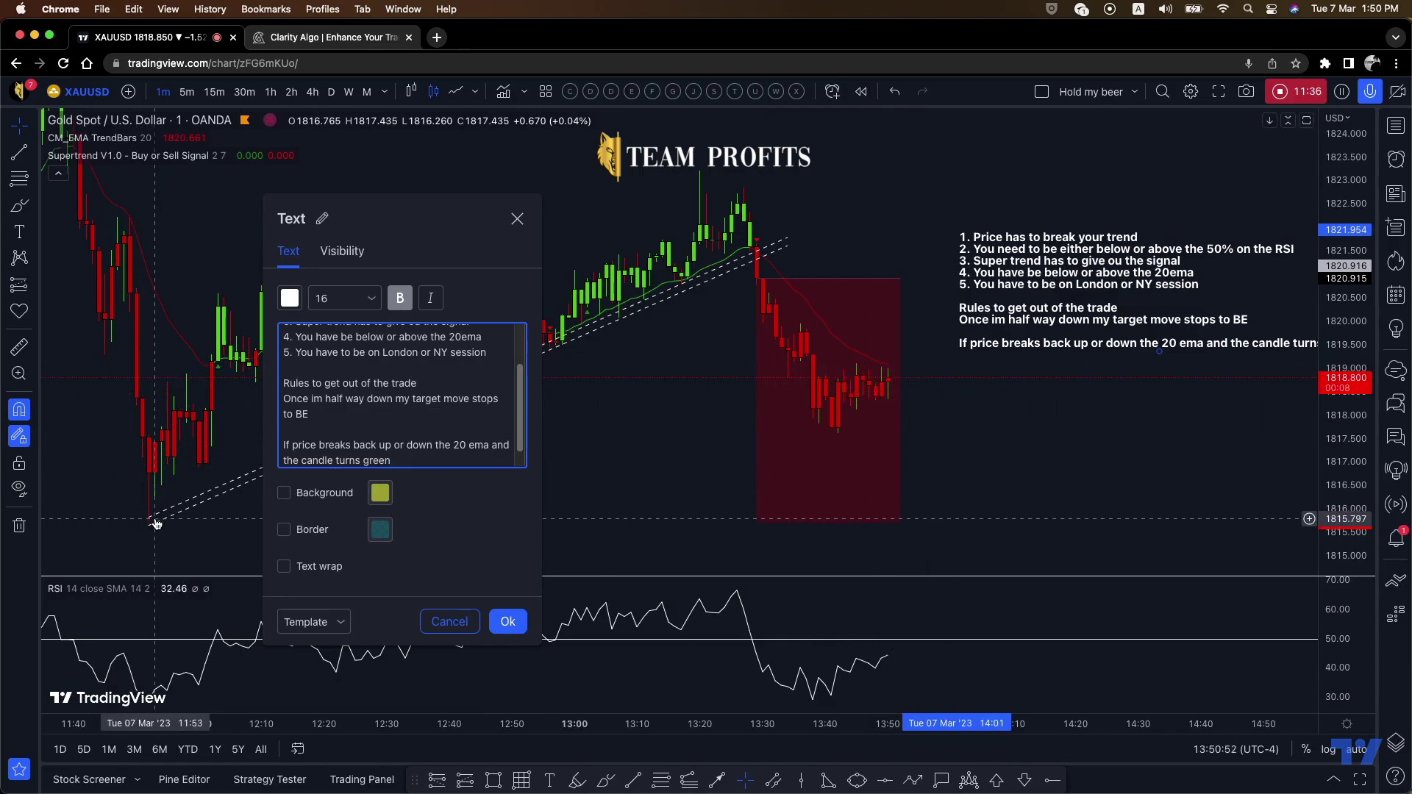
click(508, 621)
drag(1096, 264, 1038, 176)
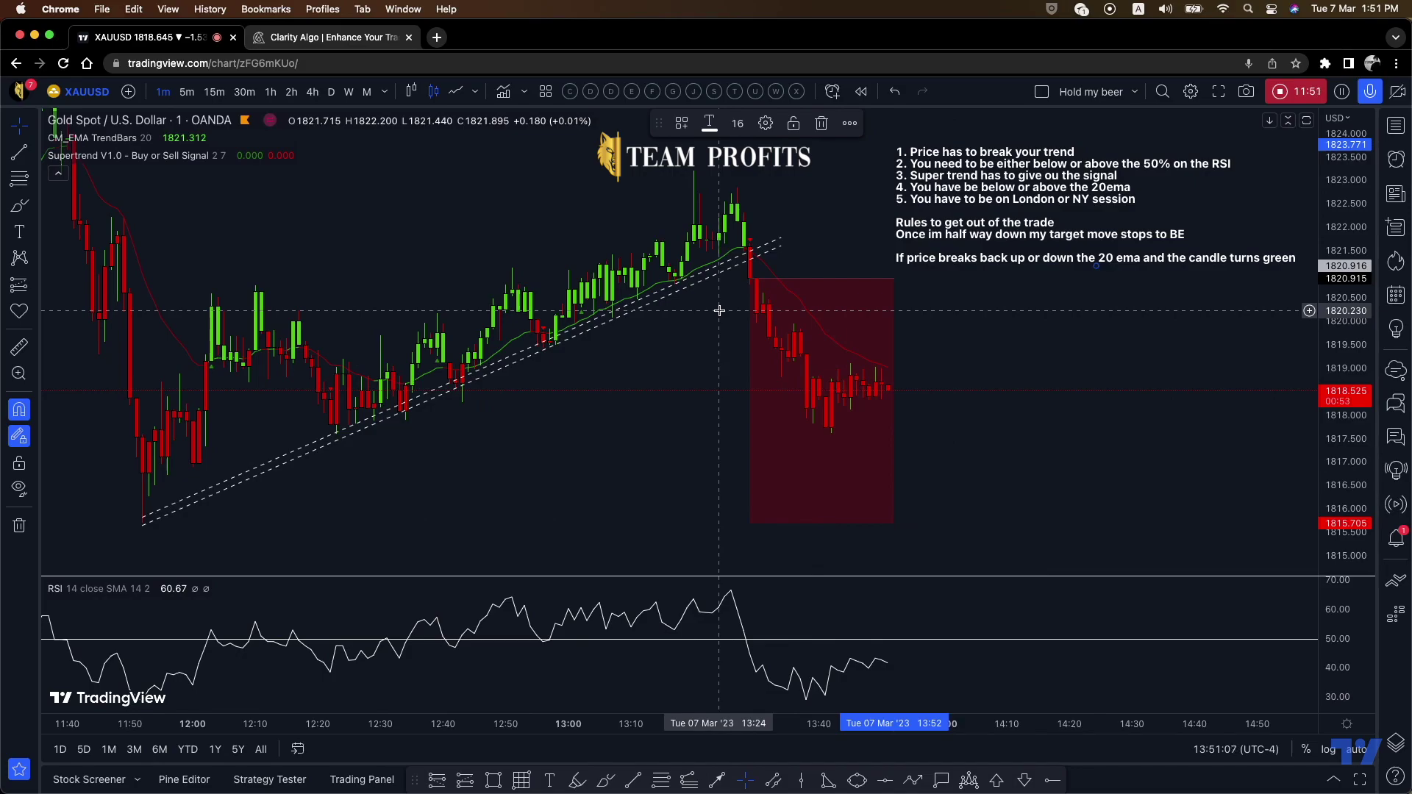
click(369, 254)
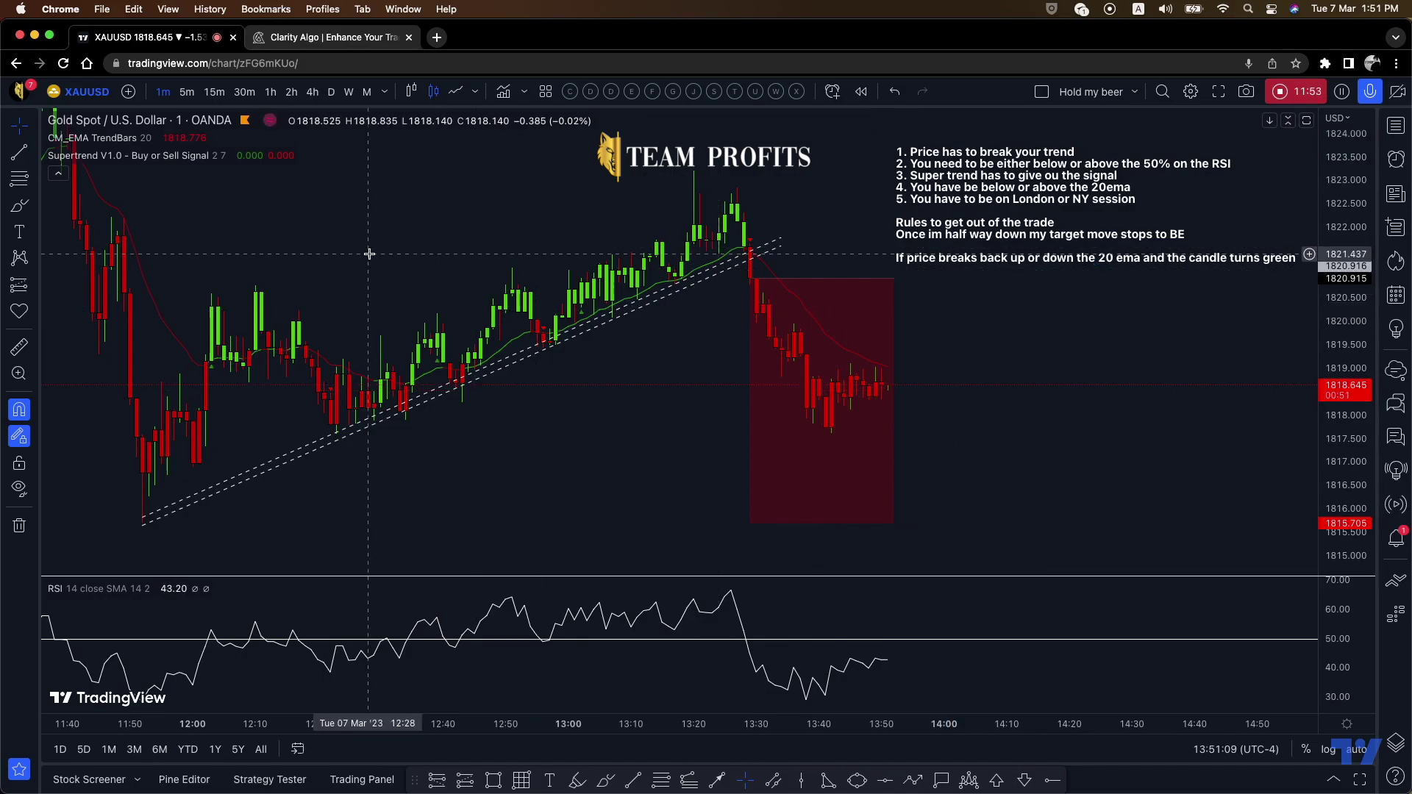
Look back through the 1-minute chart to the 03:00–07:00 price action on 7 March for another trend break example
drag(378, 259, 1150, 311)
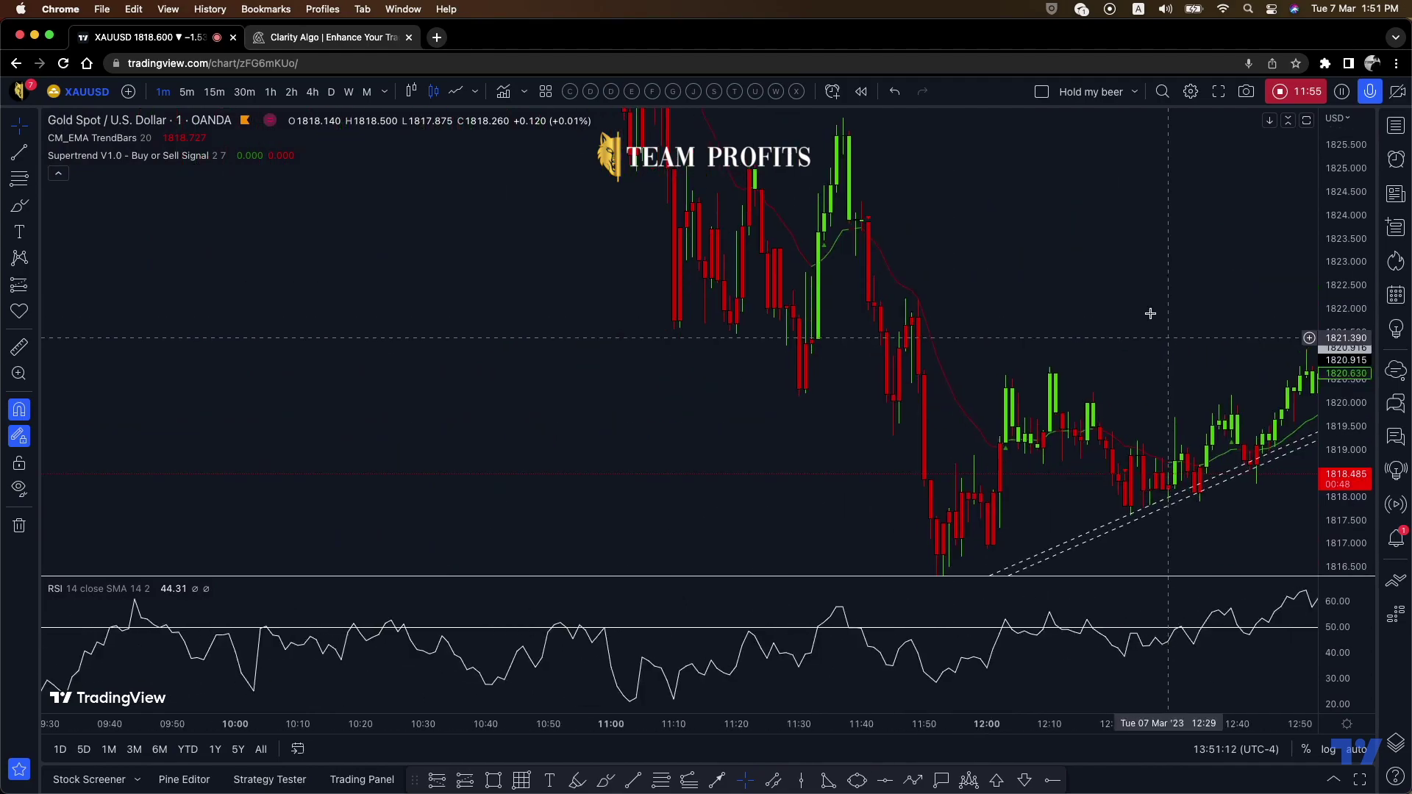
drag(1350, 235, 946, 290)
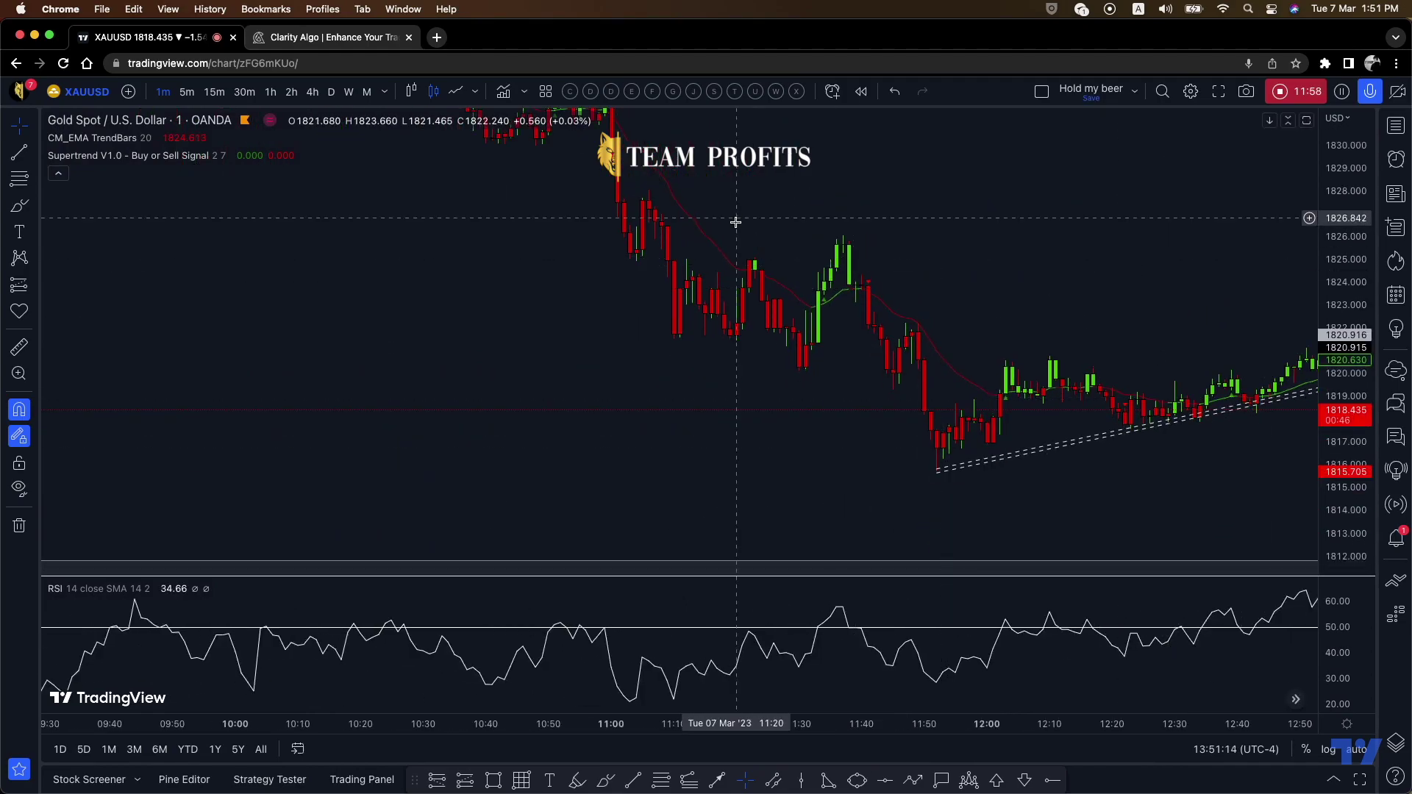
drag(734, 221, 937, 420)
drag(537, 390, 870, 412)
scroll(598, 356, left, 5)
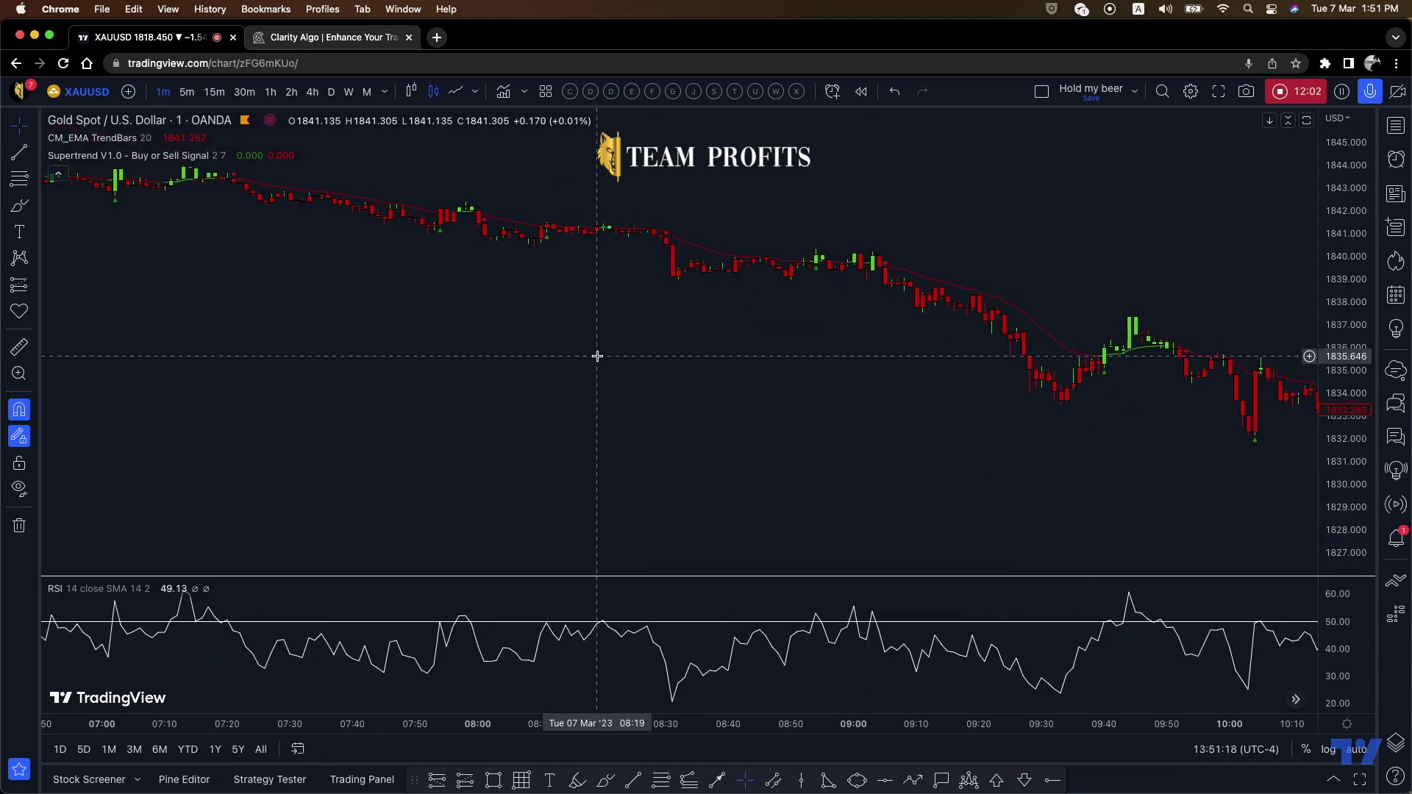
scroll(691, 328, left, 5)
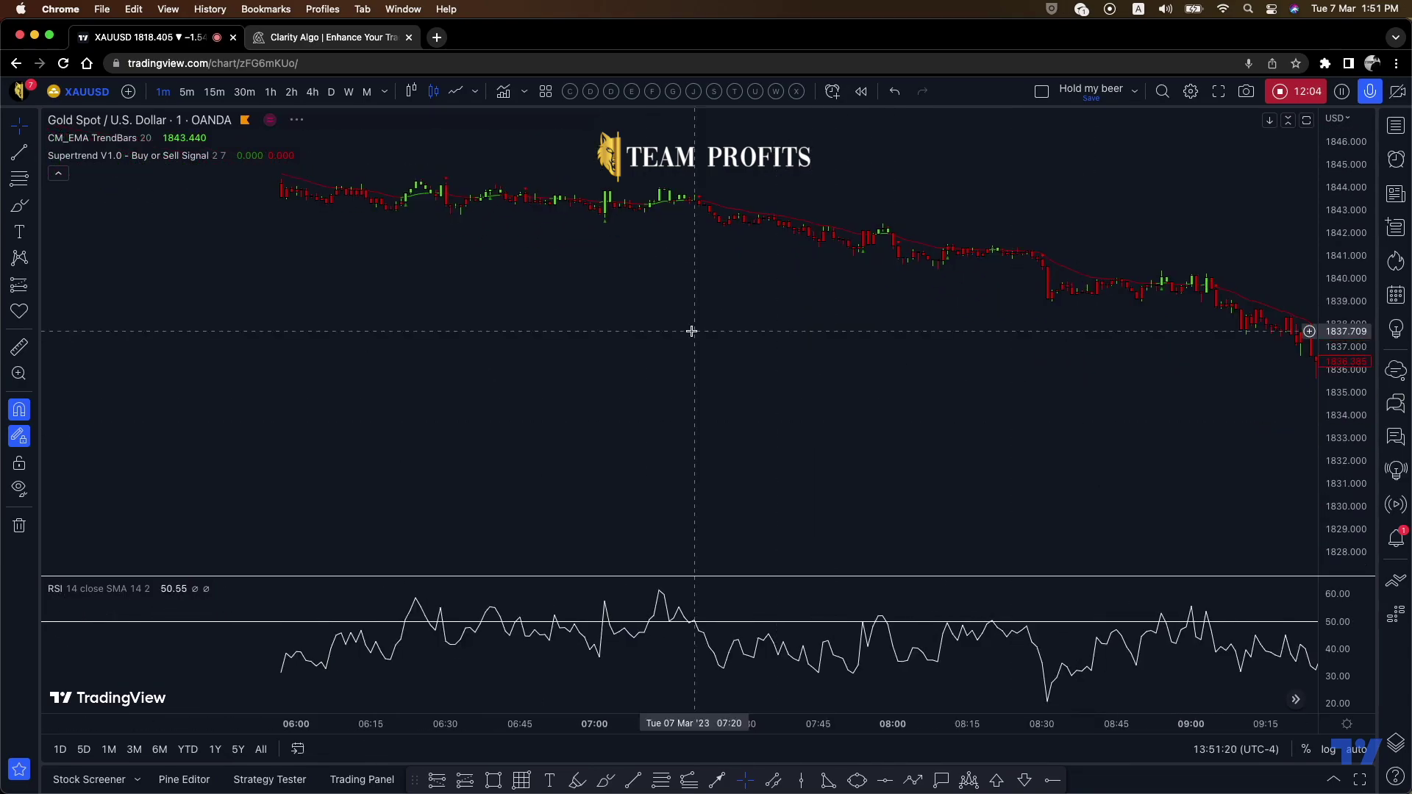
drag(296, 302, 914, 394)
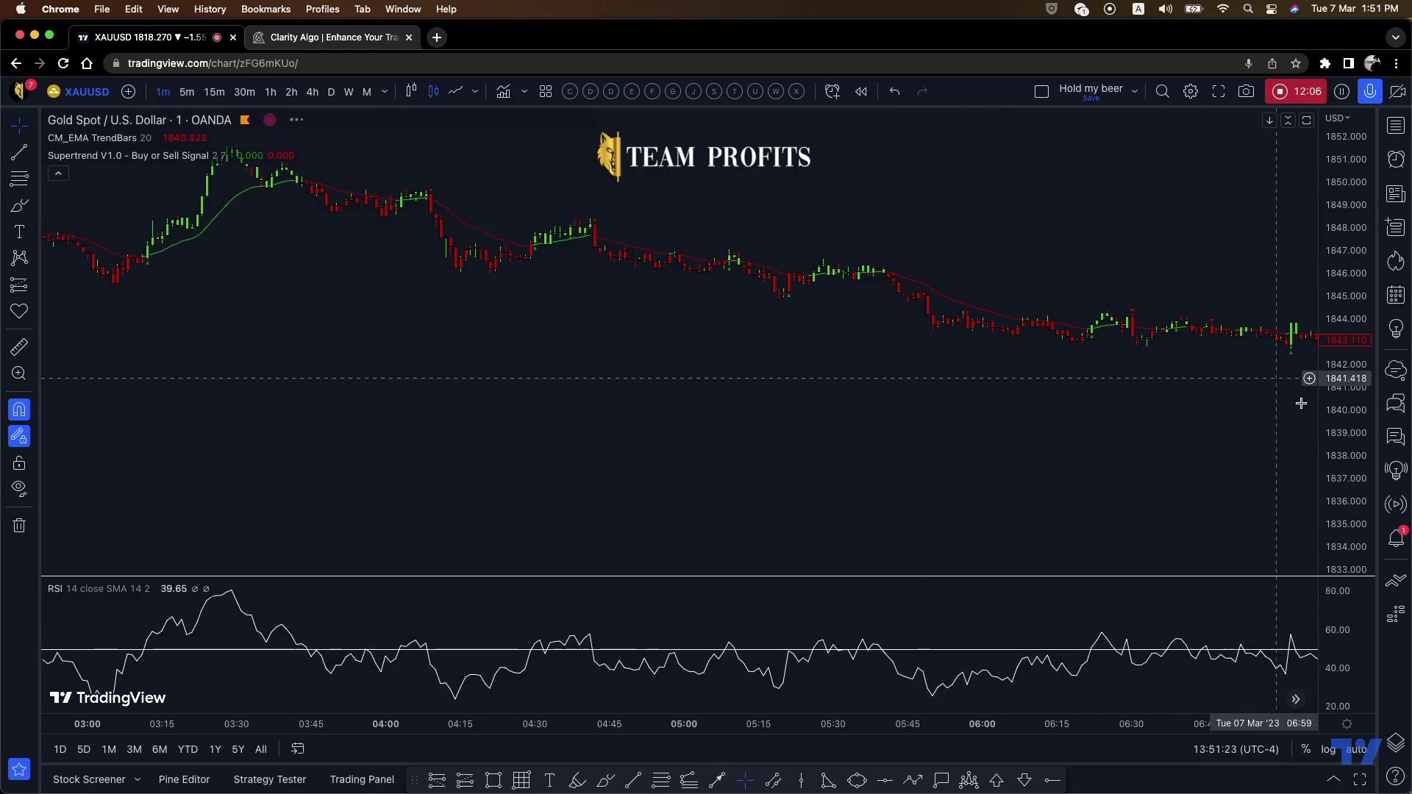
drag(1345, 400, 993, 208)
drag(708, 347, 854, 482)
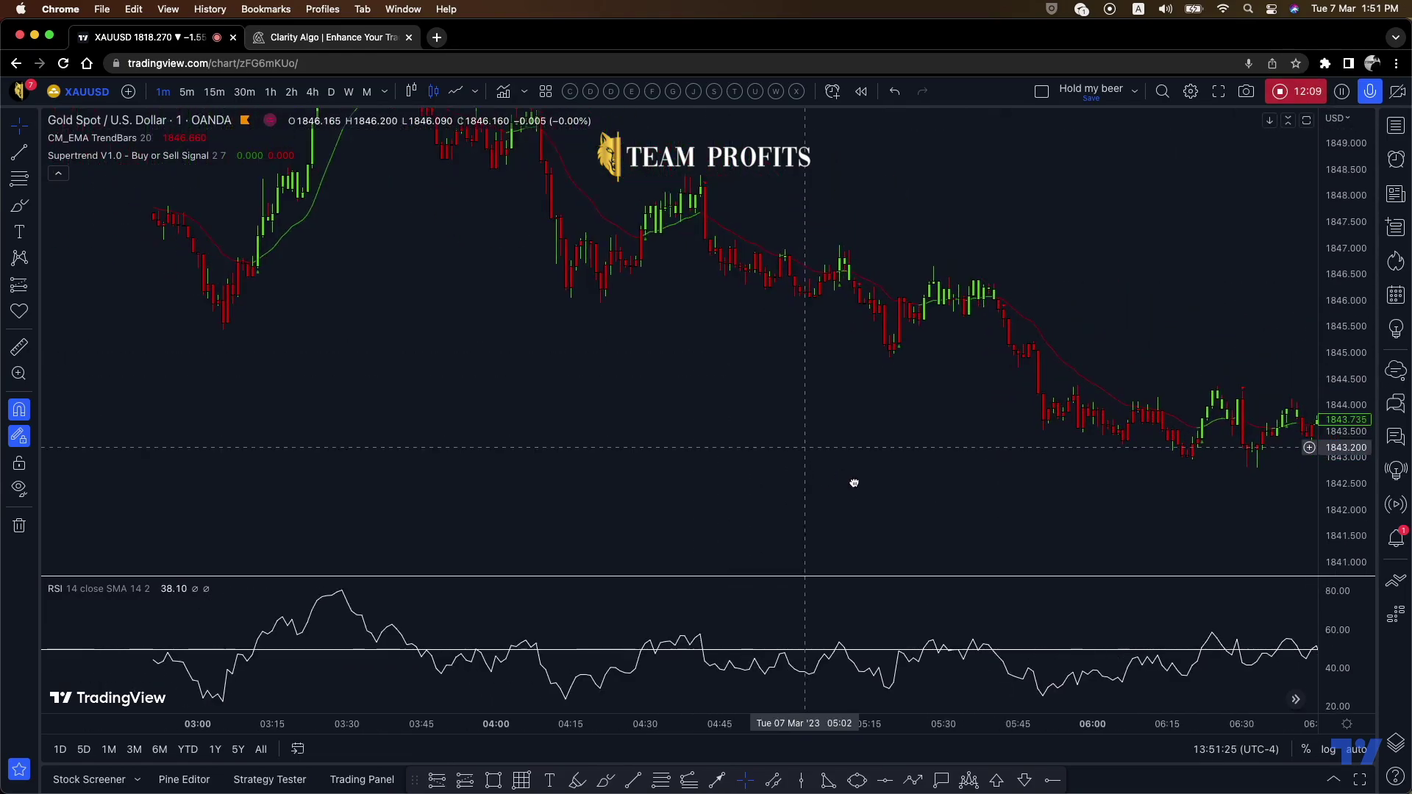
scroll(912, 257, up, 3)
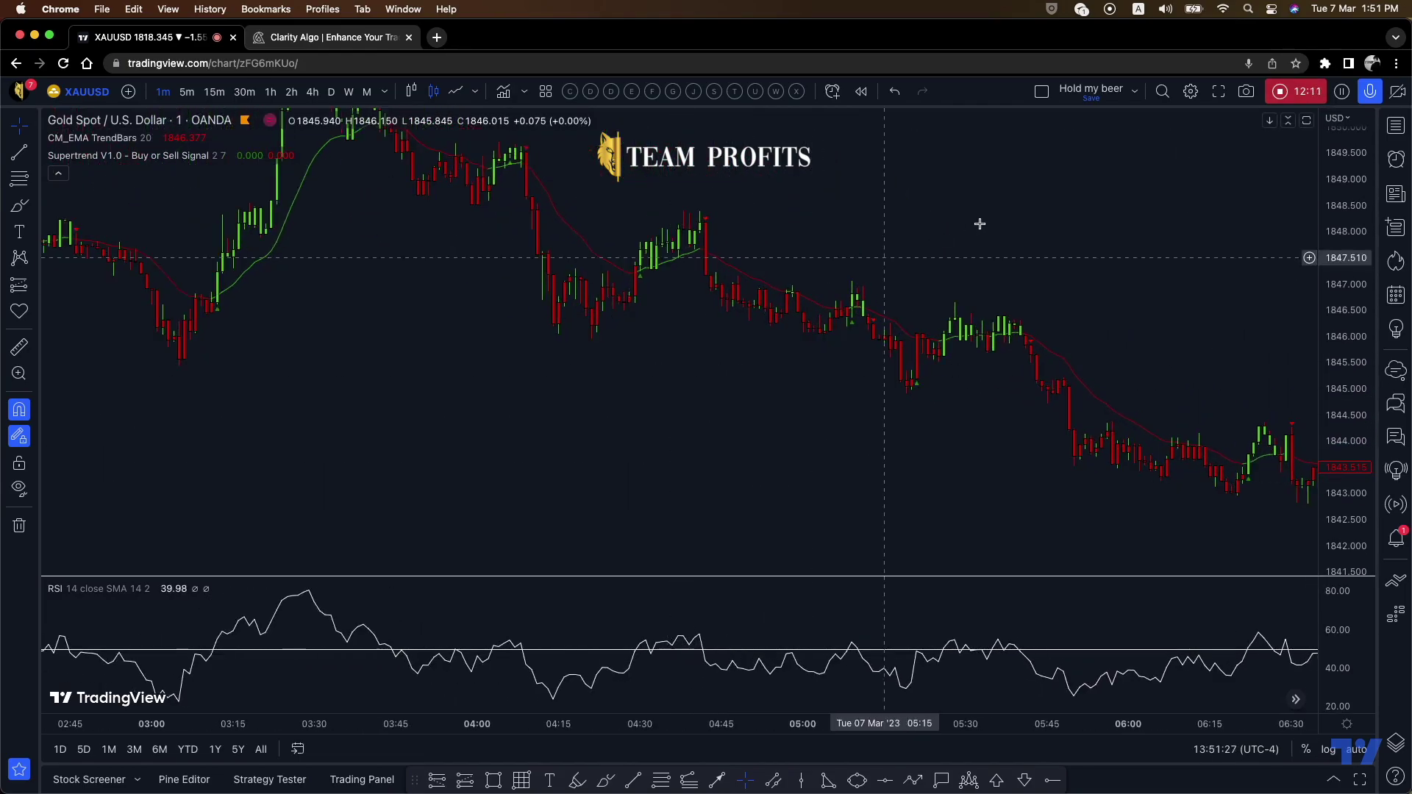
drag(993, 220, 895, 233)
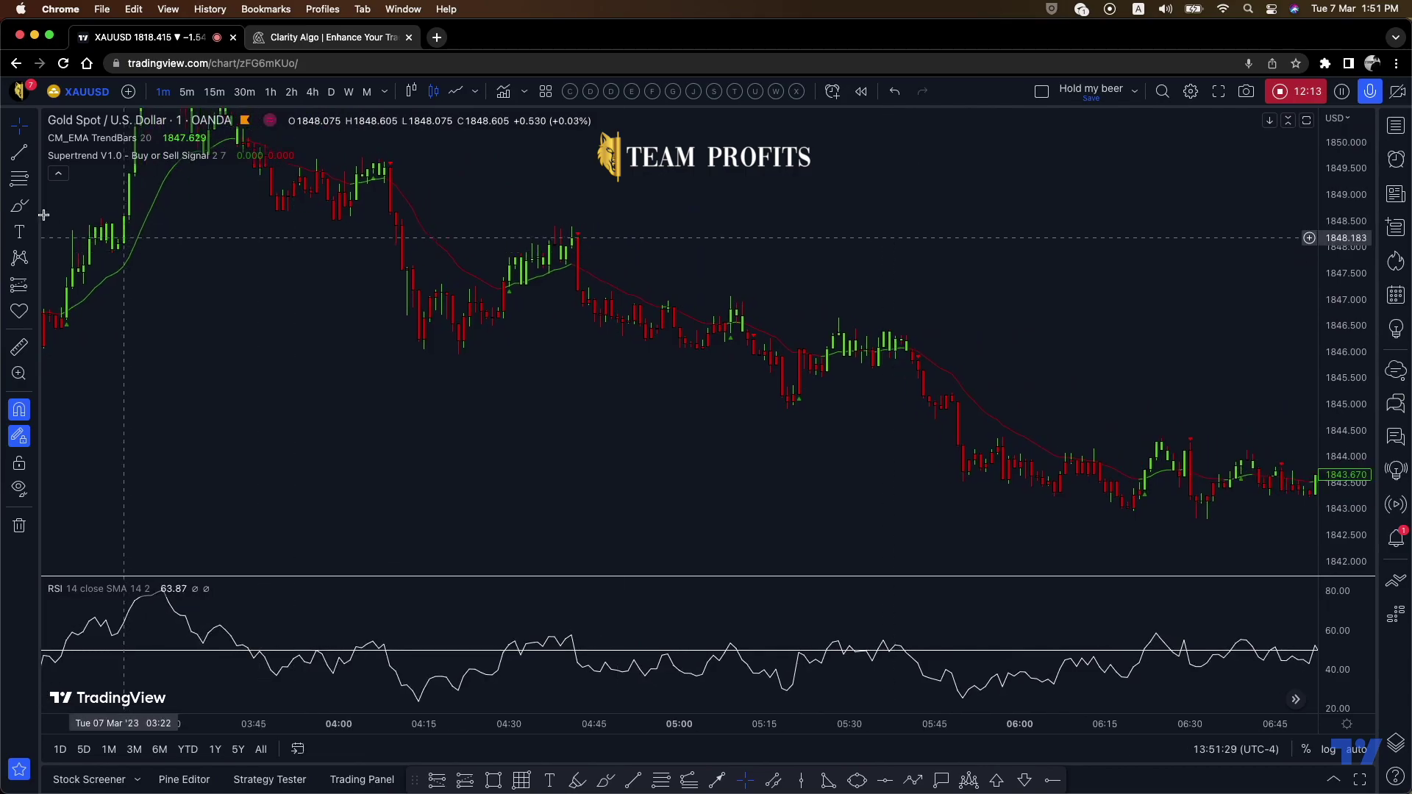
Turn off magnet snapping and draw a narrow dashed channel under the rising lows from 04:20 to about 04:45
key(alt+t)
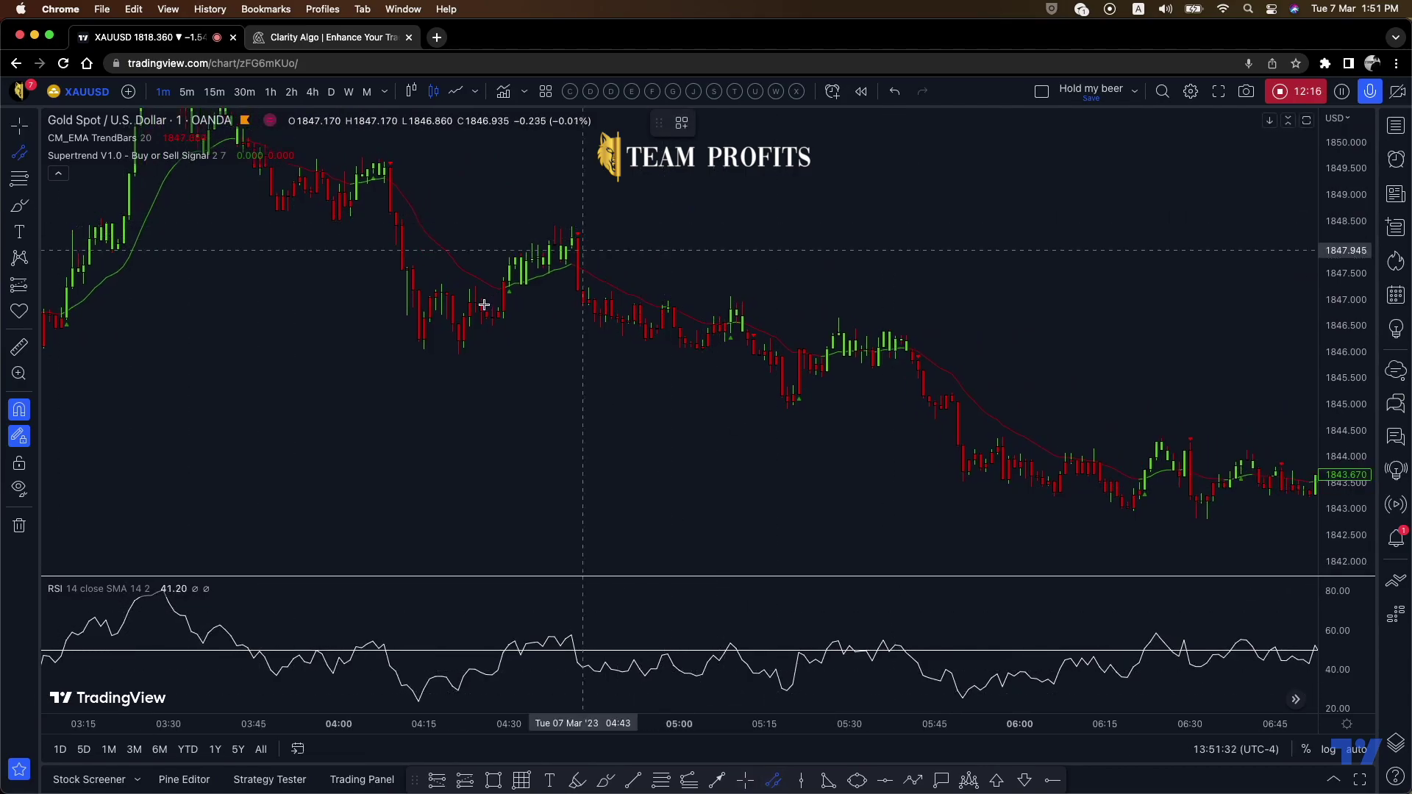
click(453, 353)
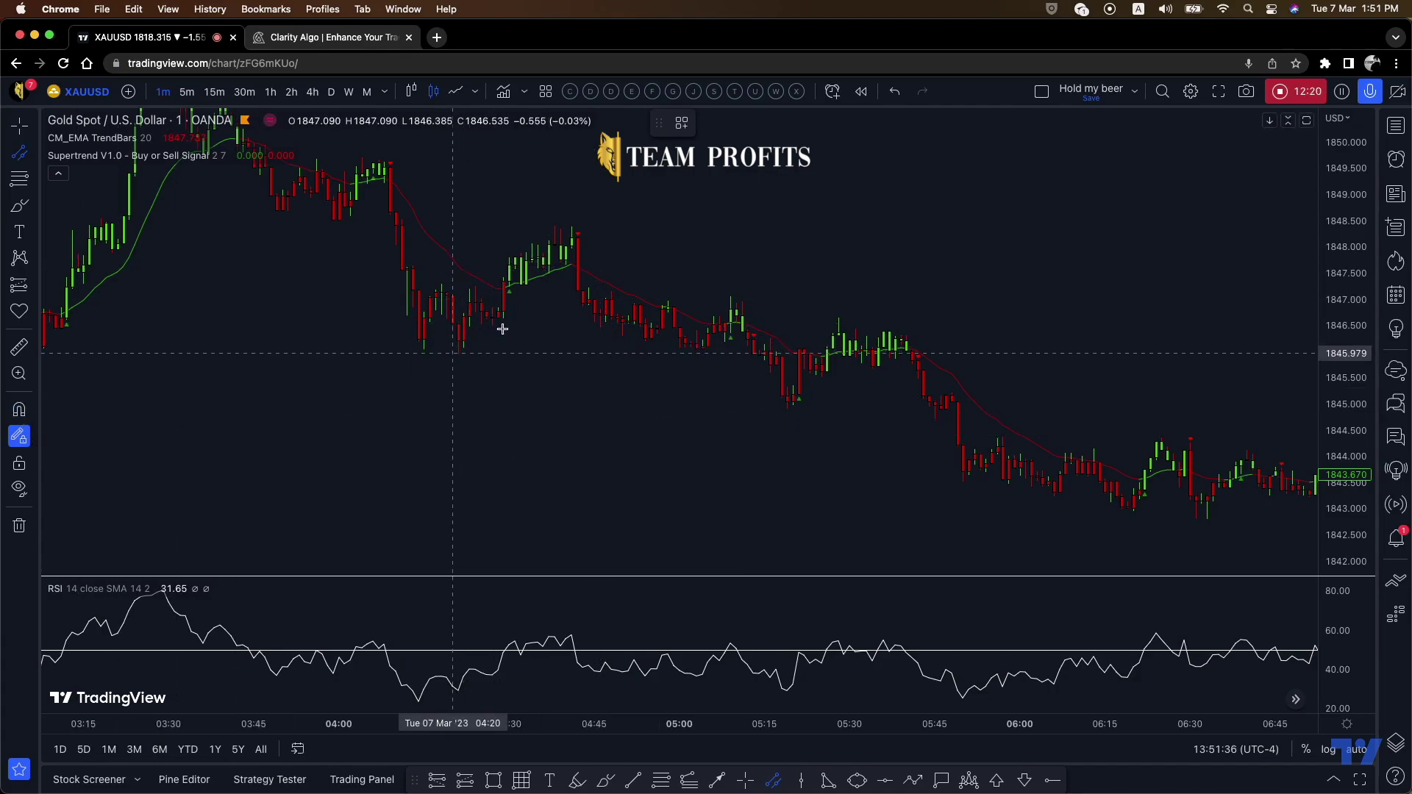
click(601, 243)
scroll(1037, 299, up, 2)
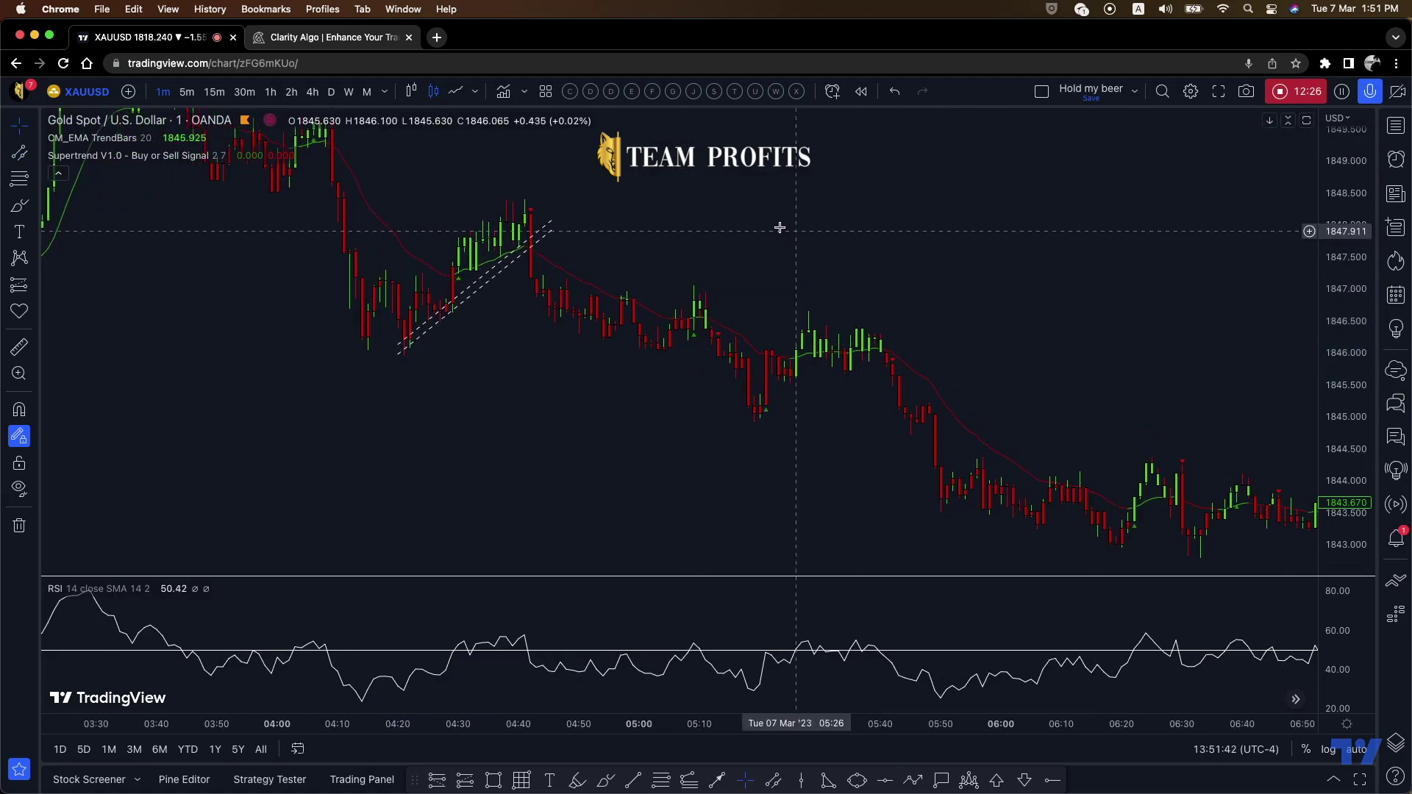
Draw a rectangle zone over the highs just above the channel, from 03:43 to about 04:51, between 1848.462 and about 1848.2
scroll(851, 252, left, 3)
scroll(844, 254, up, 2)
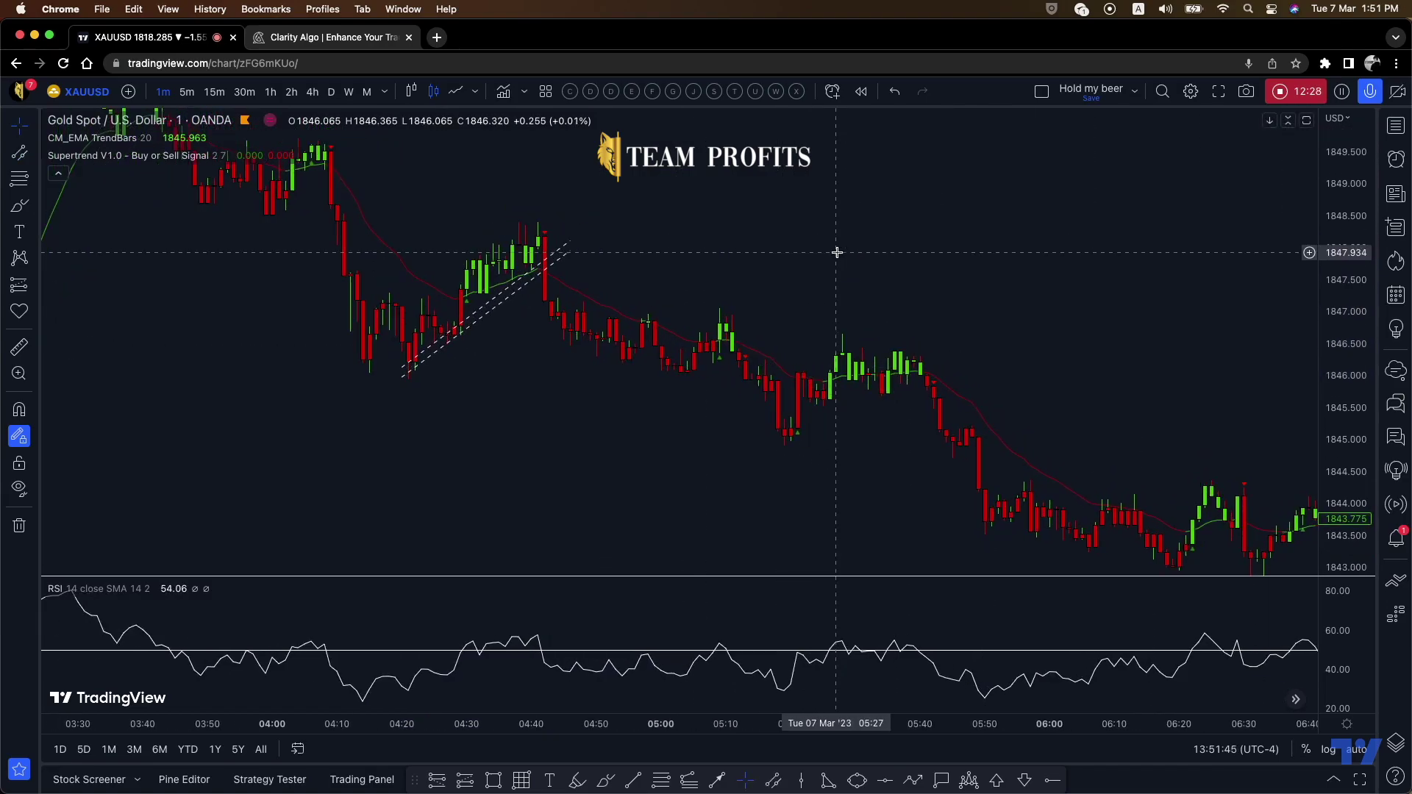
click(492, 781)
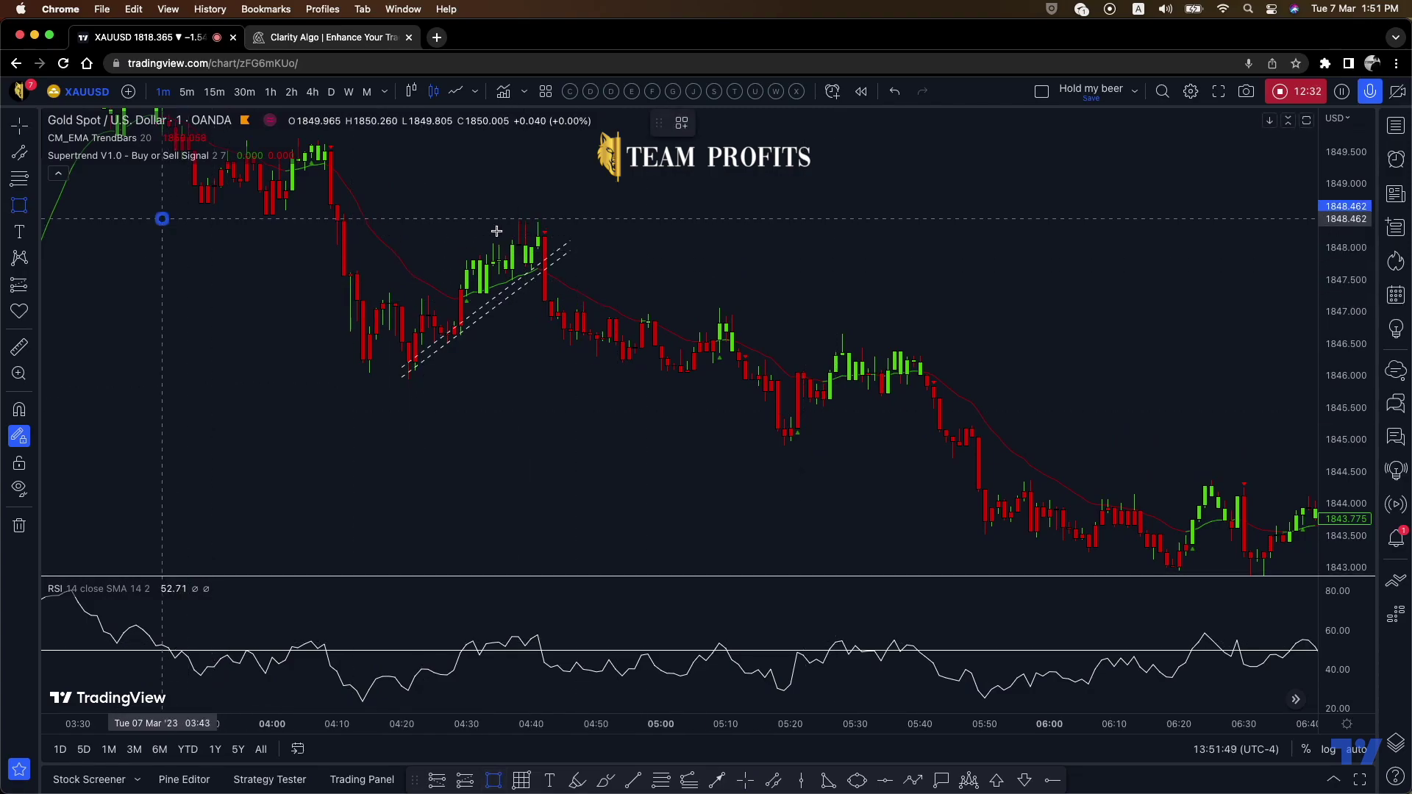
click(603, 233)
click(571, 193)
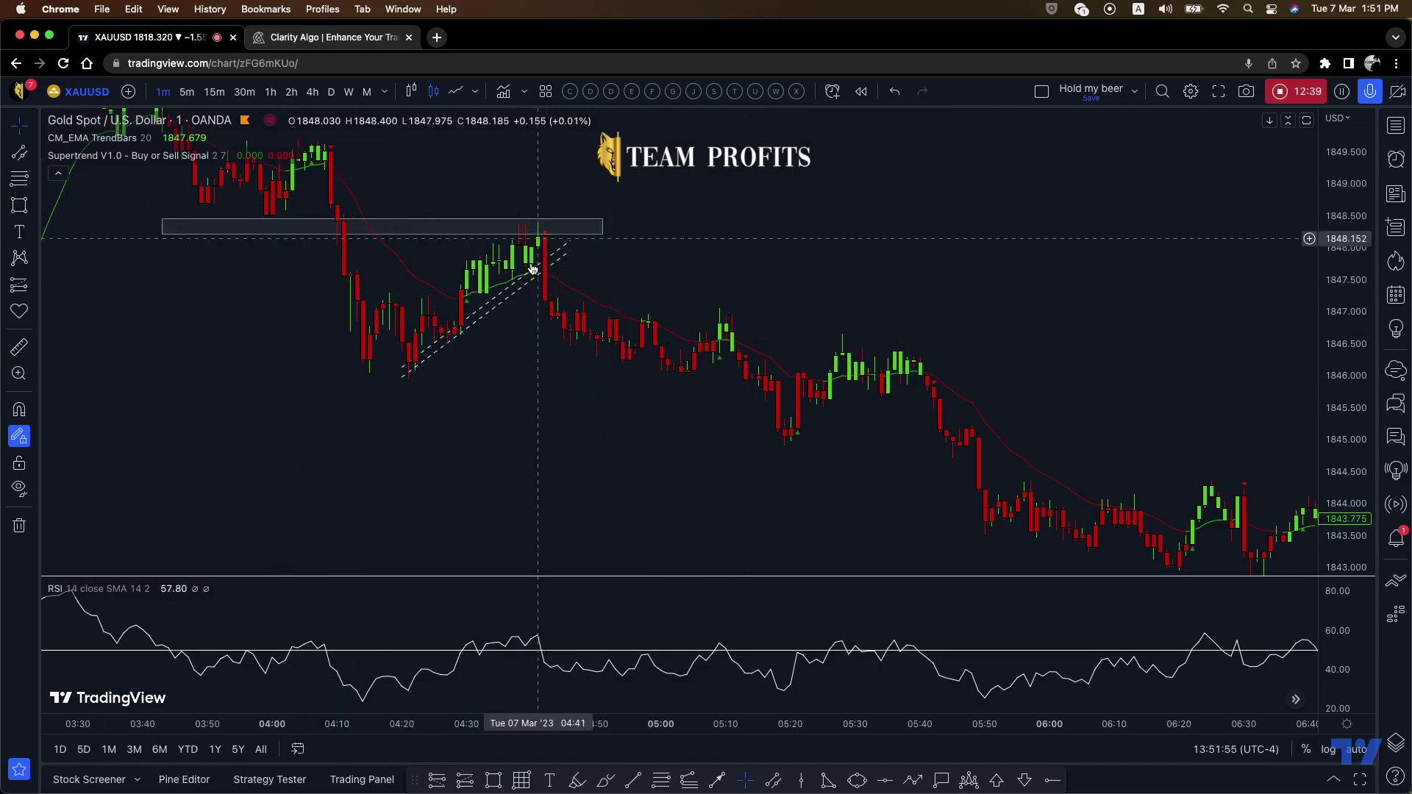
Place a short position at the 04:40s channel break with entry 1847.209, stop 1848.221 and target 1843.187
click(34, 284)
click(103, 315)
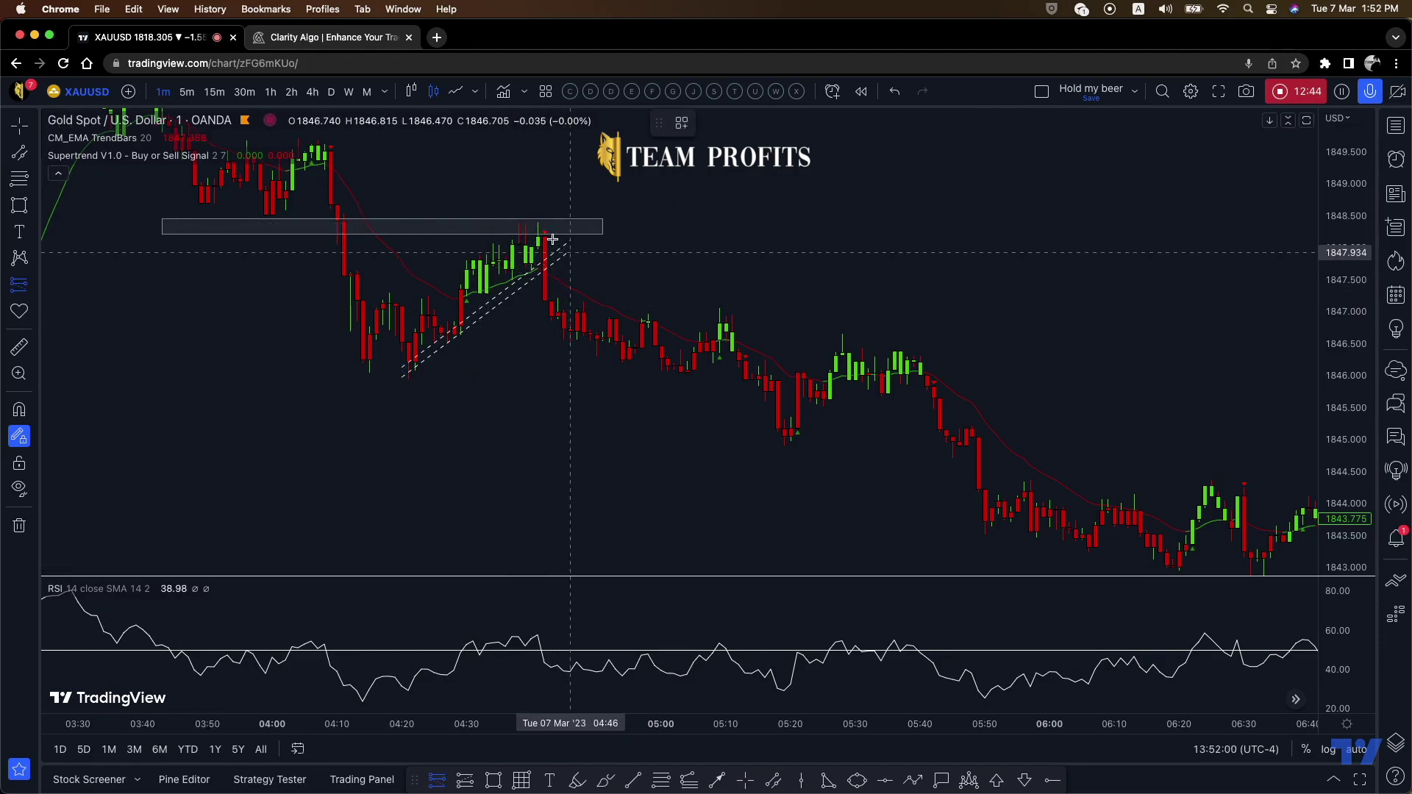
click(557, 290)
drag(550, 199, 563, 236)
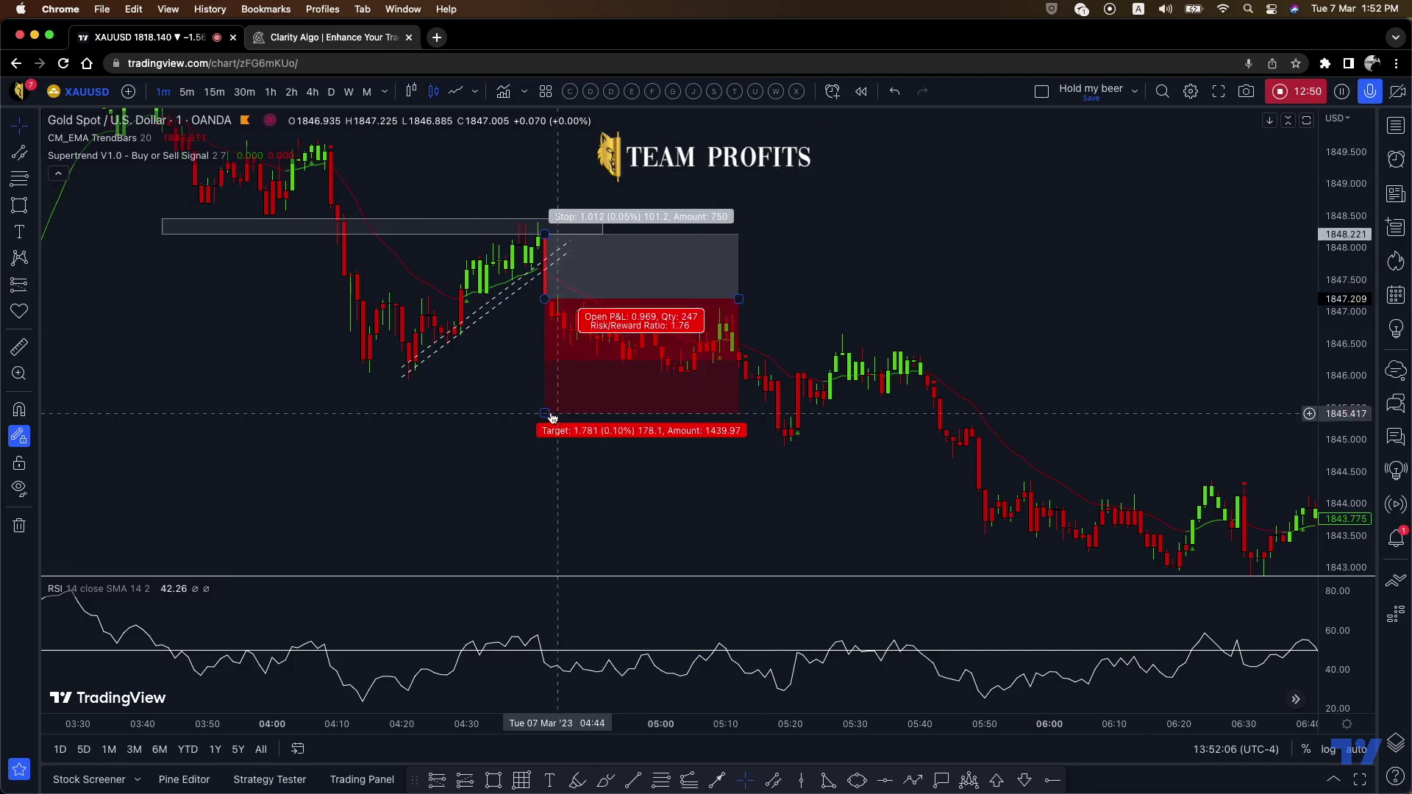
drag(545, 413, 550, 553)
drag(961, 259, 977, 236)
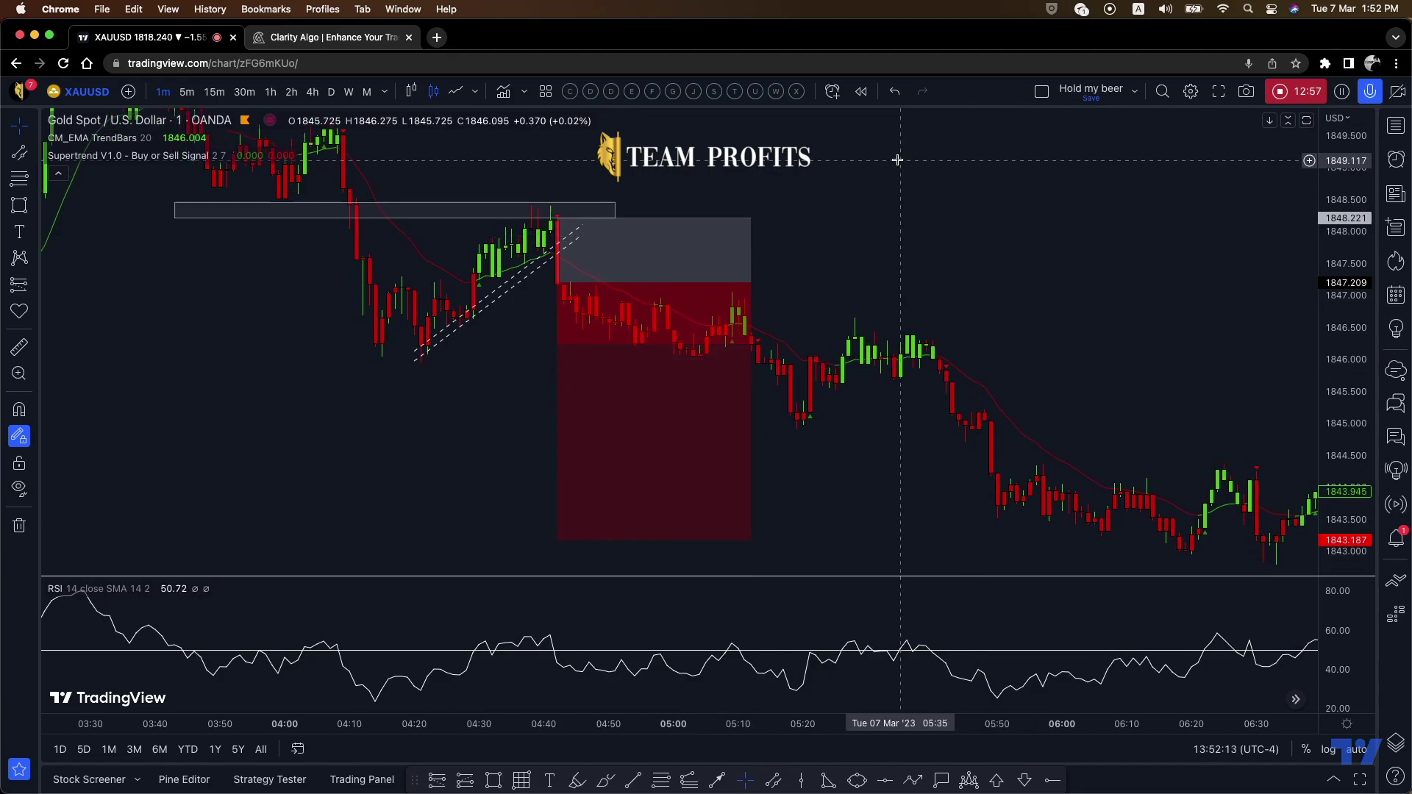
click(632, 323)
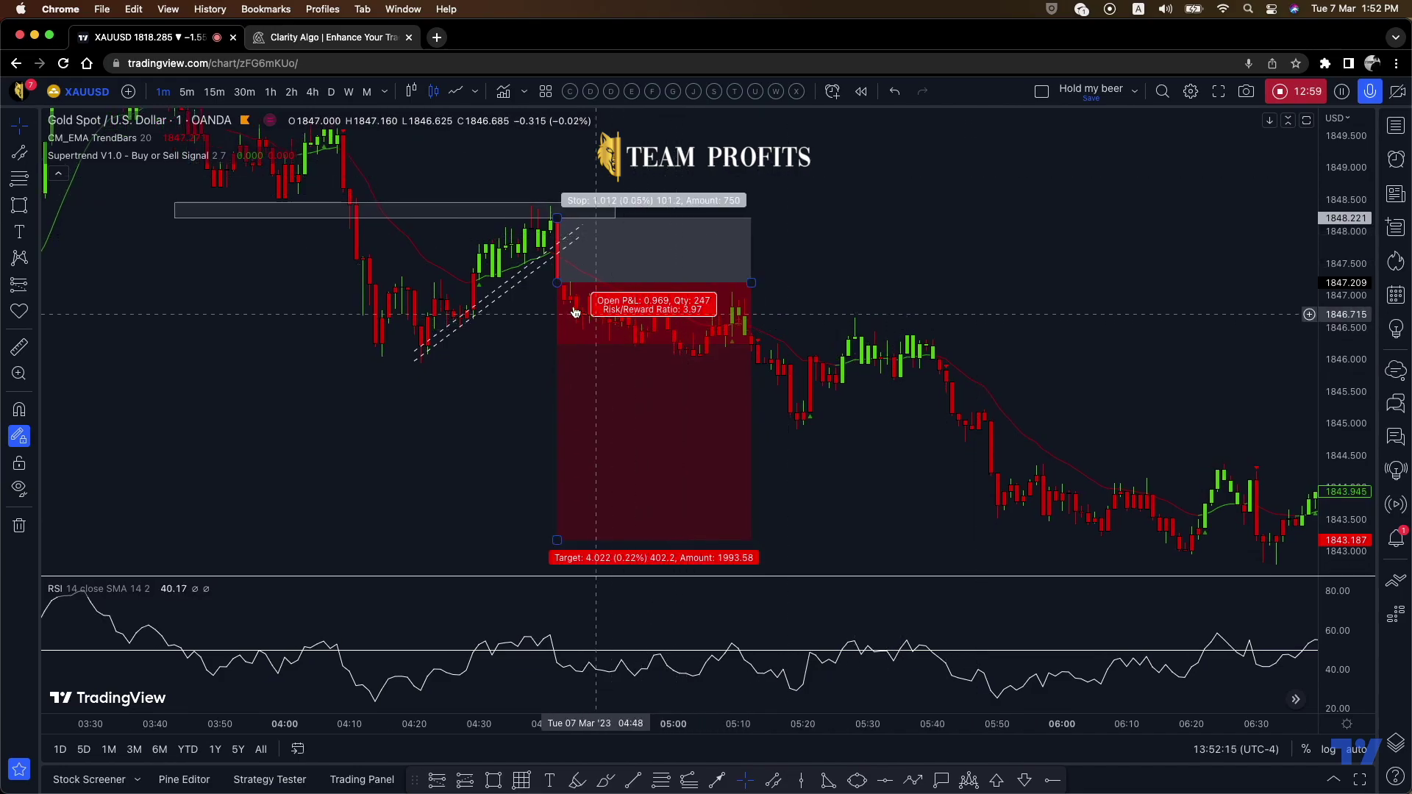
key(Escape)
Draw a thin rectangle zone along the lows from 04:12 to about 05:07, between 1846.210 and about 1846.0
click(632, 781)
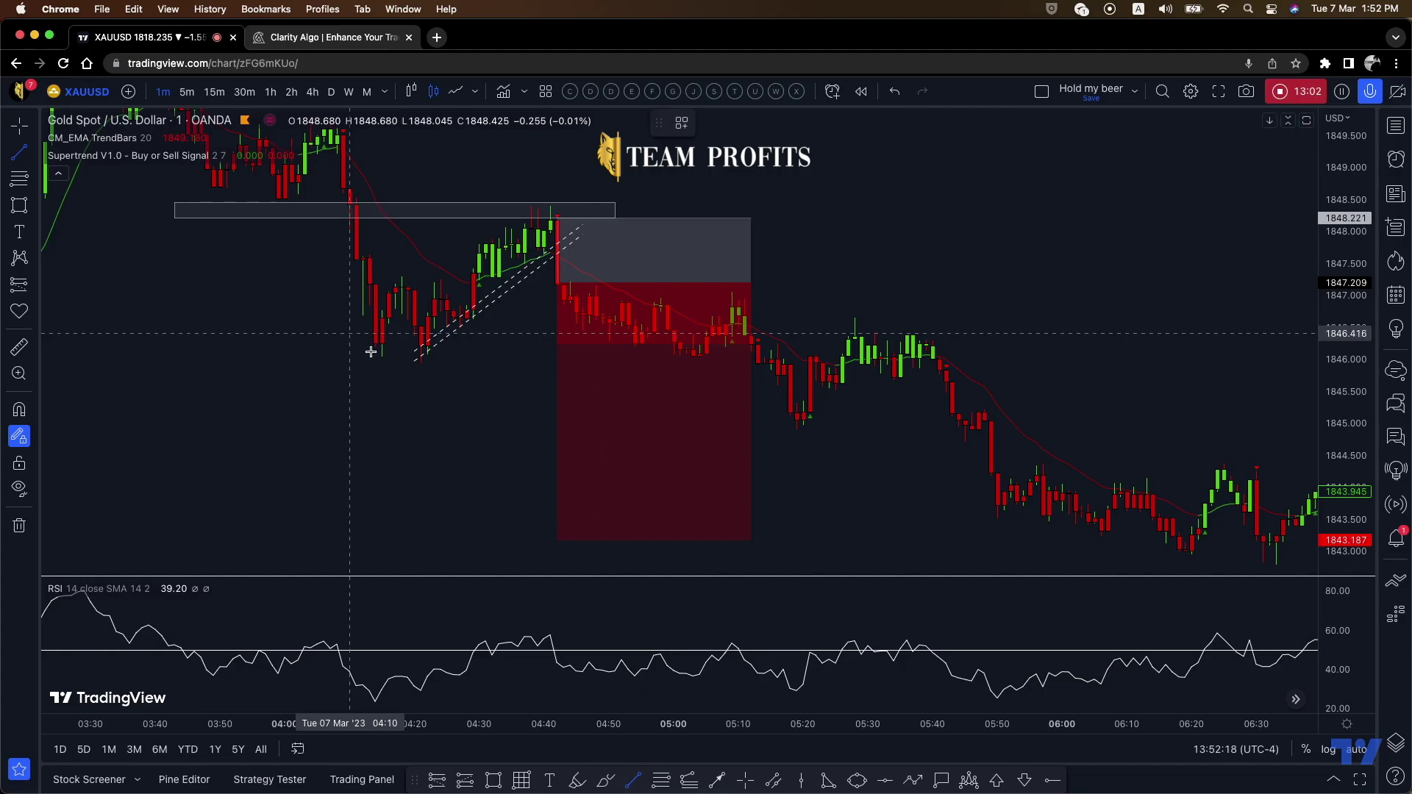
click(420, 361)
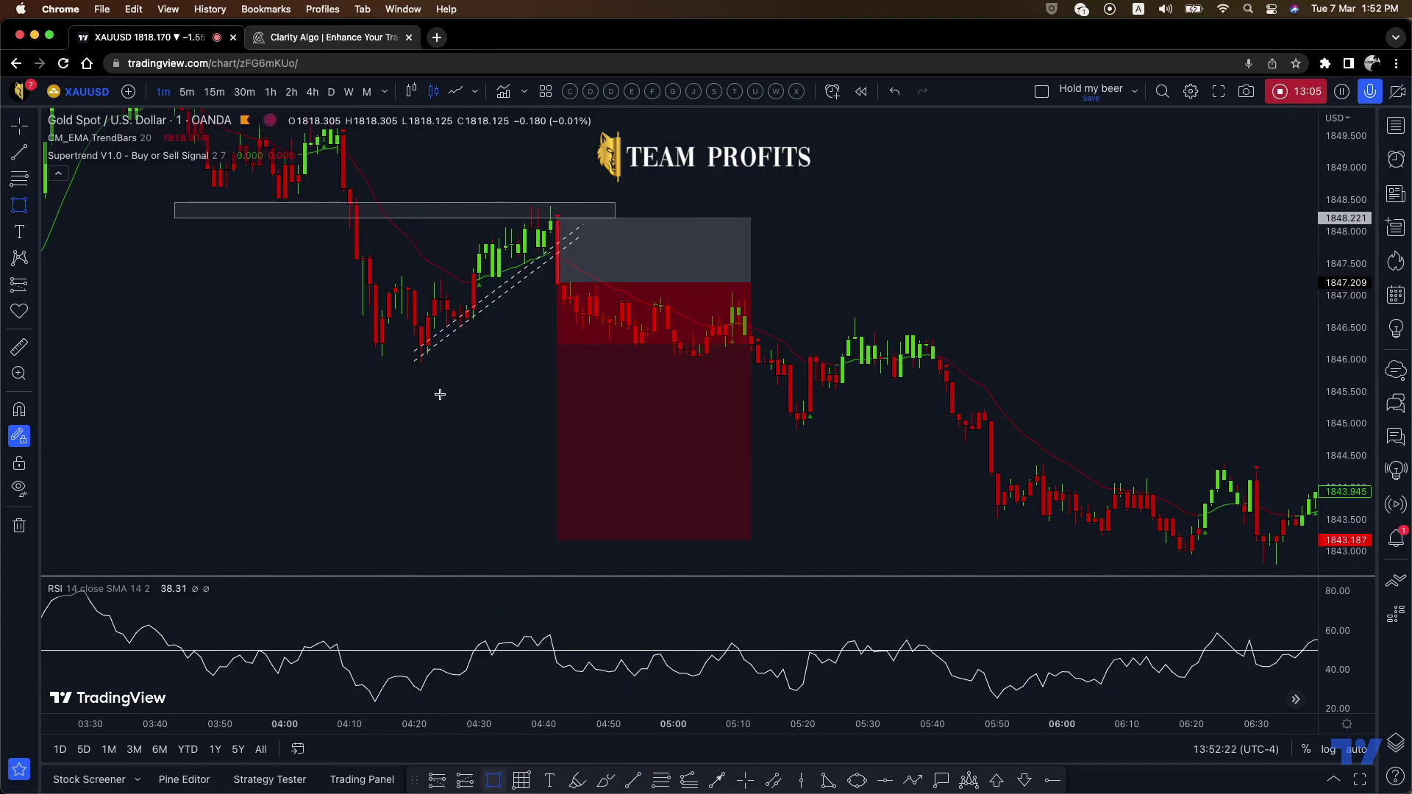
click(362, 346)
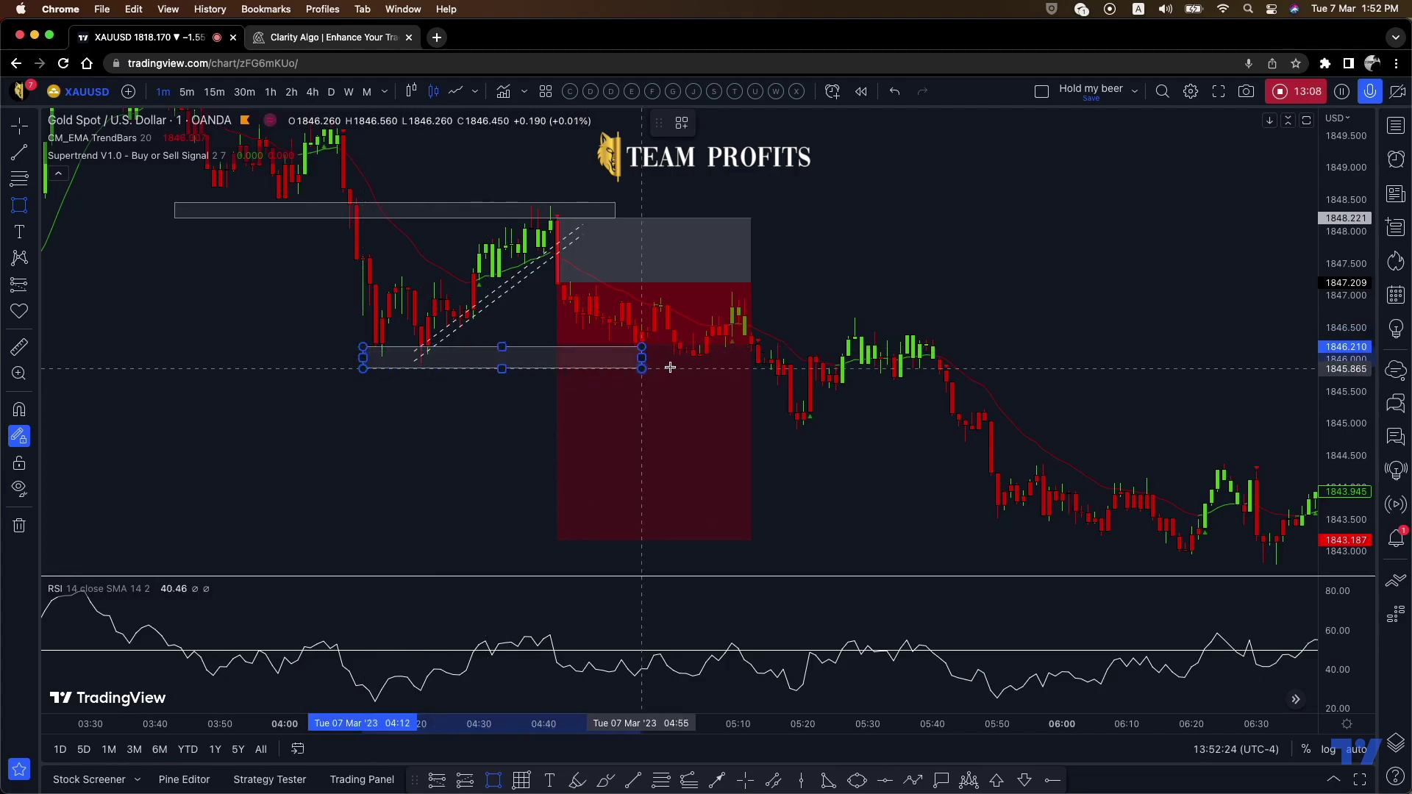
click(718, 357)
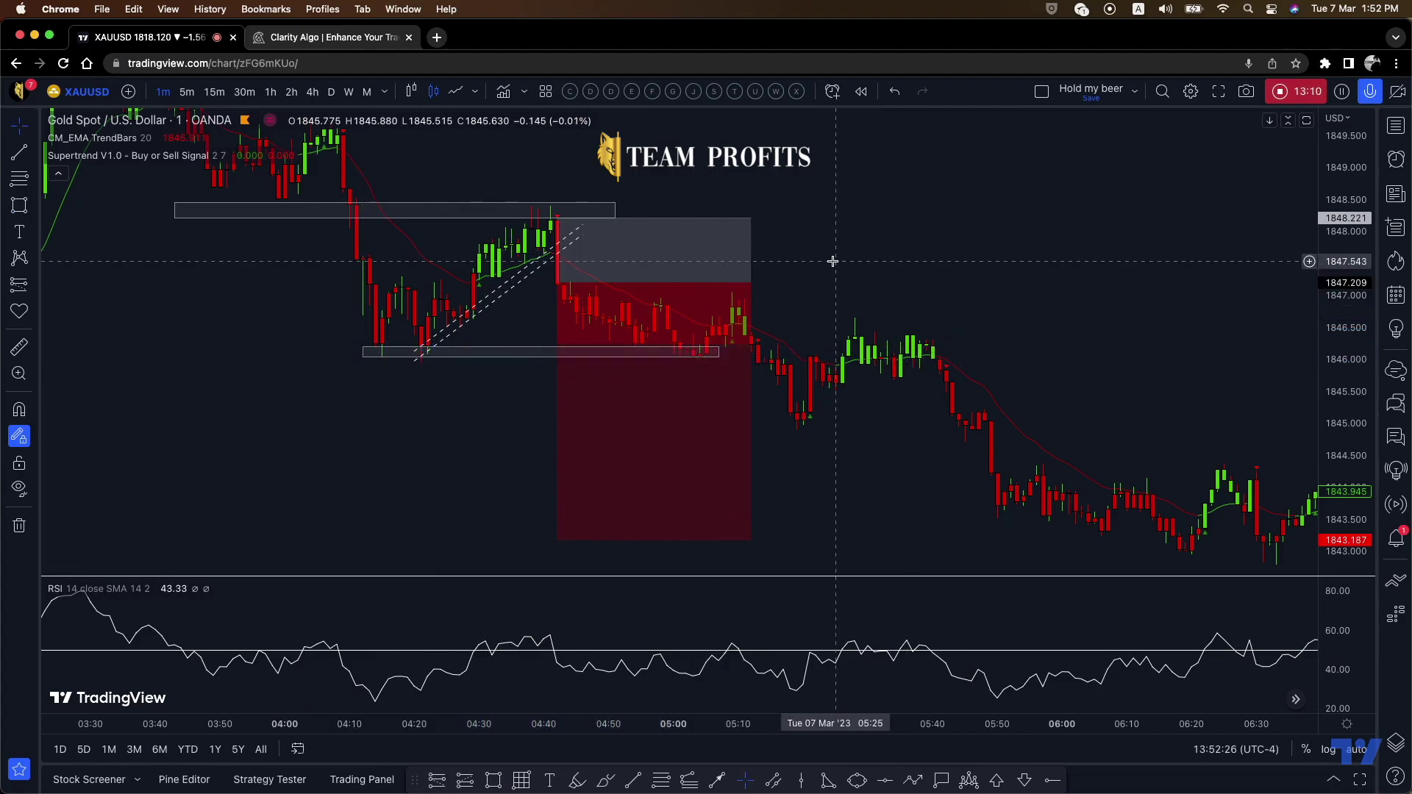
Extend the short position's right edge to about 05:41
scroll(832, 261, down, 1)
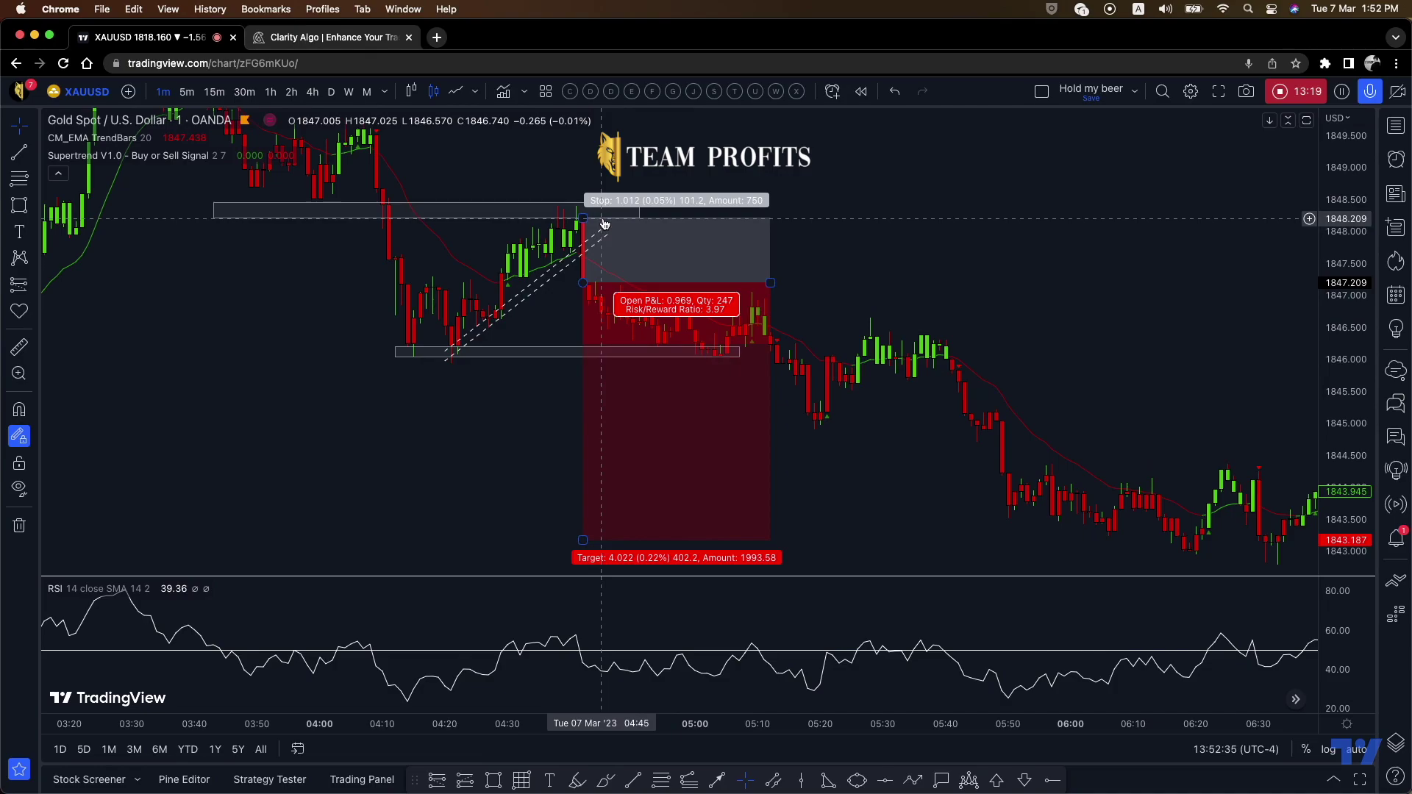
drag(920, 268, 941, 284)
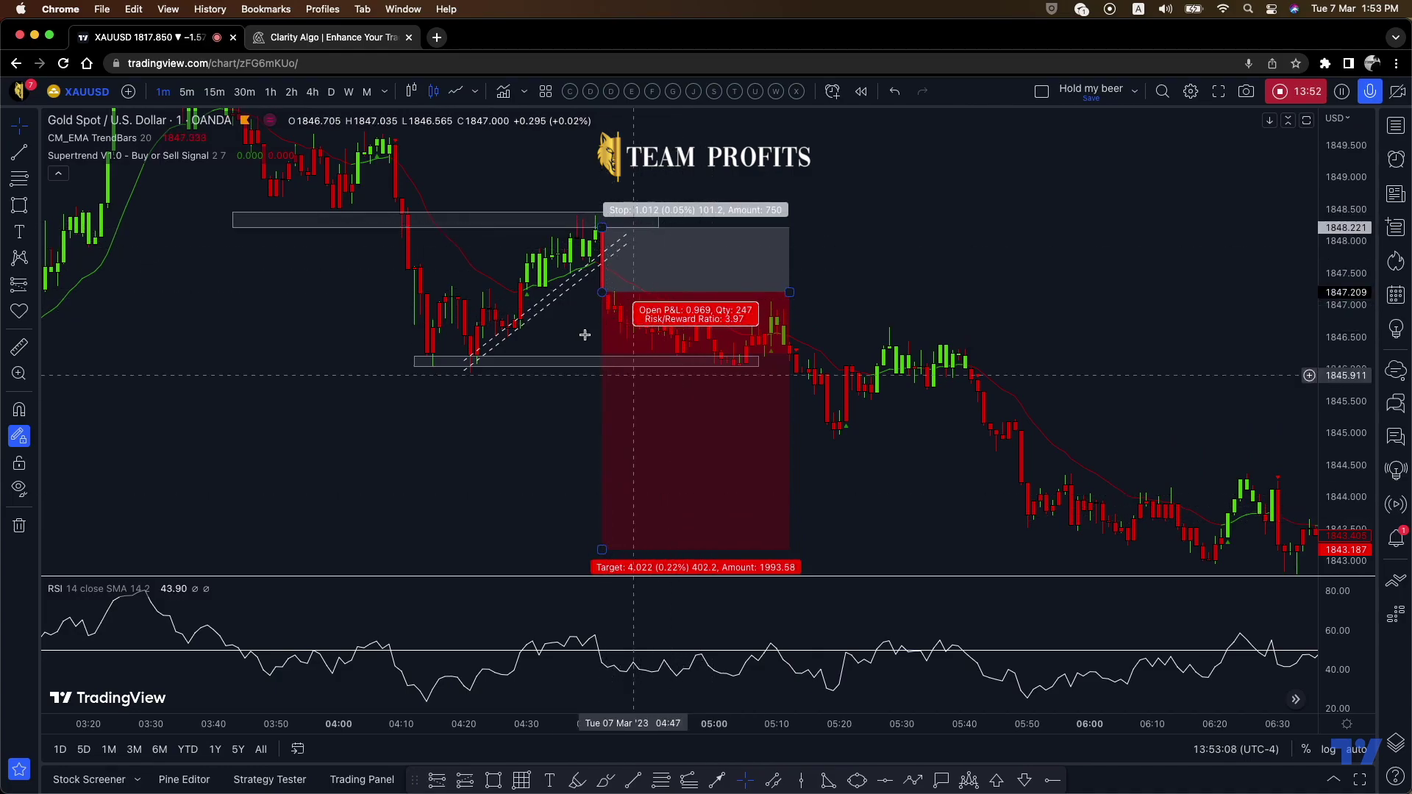
drag(790, 292, 971, 292)
click(1097, 202)
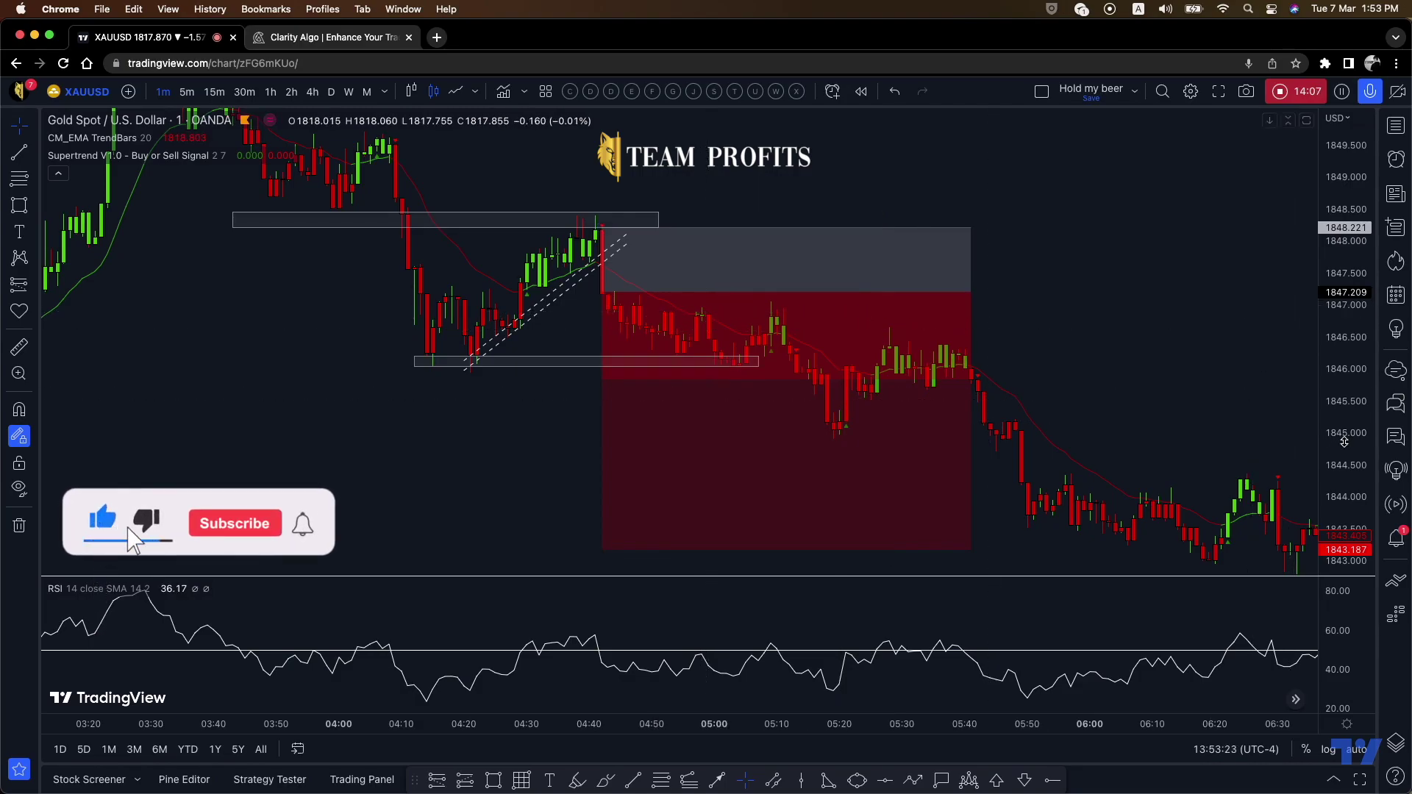
Move the short position's stop level to break even at 1847.210, beside the entry line
click(992, 316)
scroll(1022, 233, right, 3)
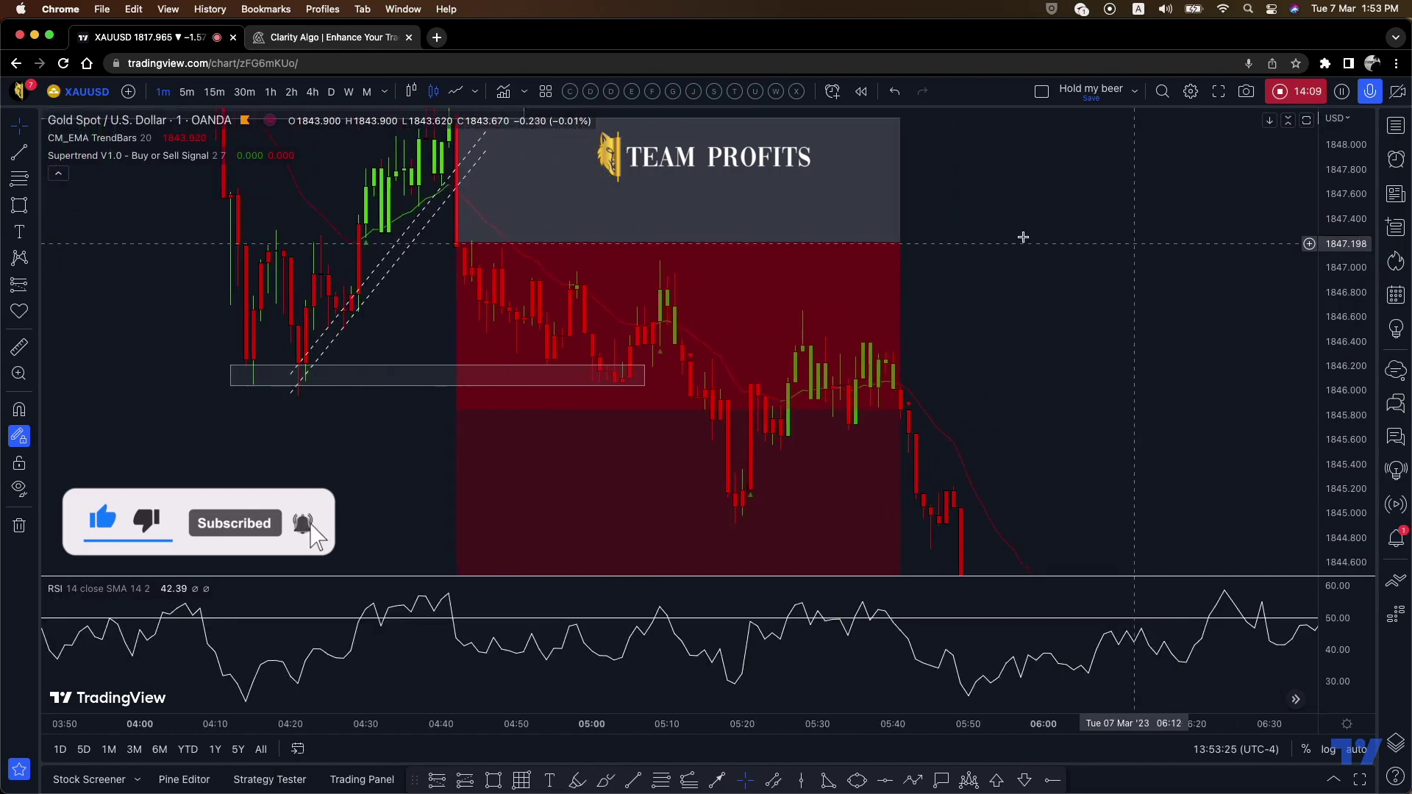
drag(1066, 284, 1119, 306)
click(642, 333)
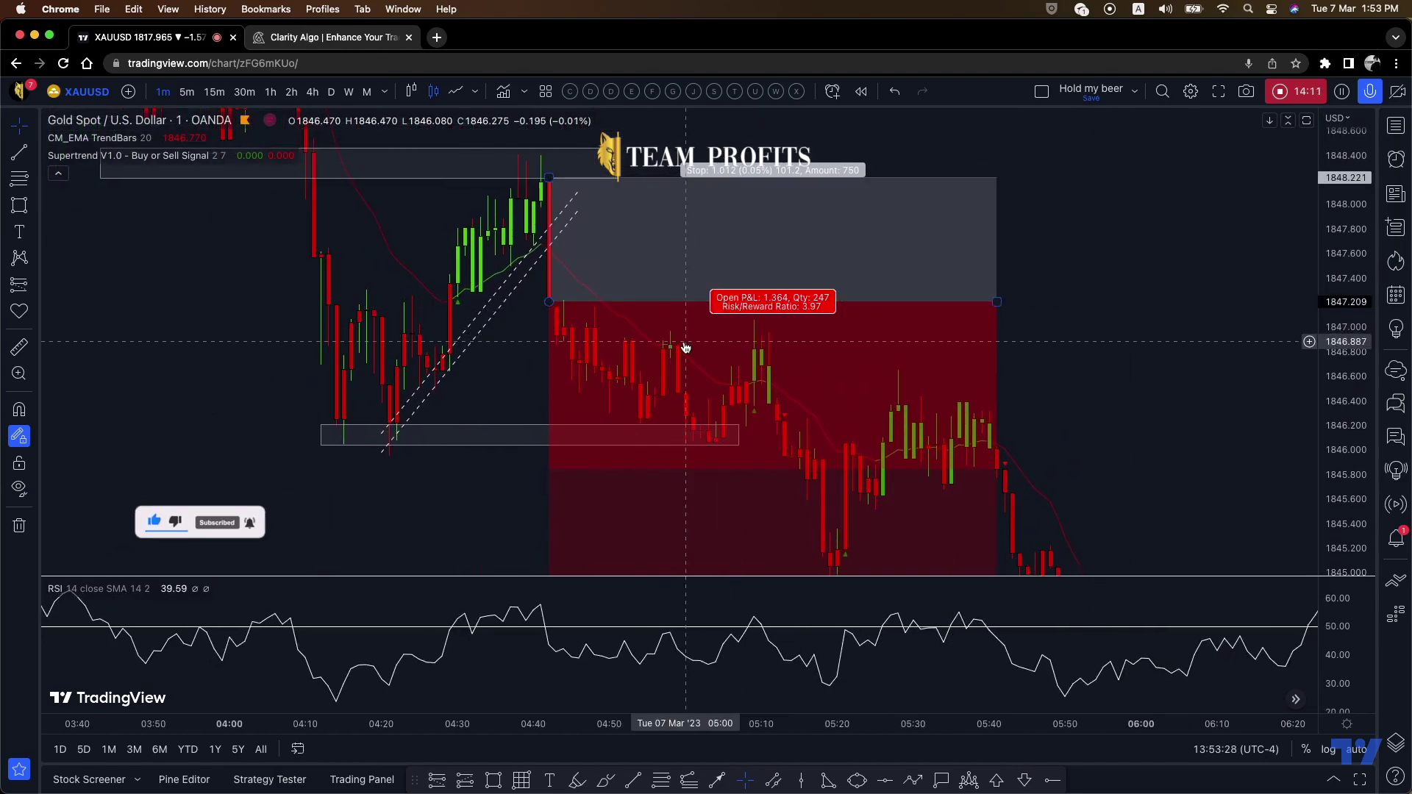
click(546, 177)
drag(545, 177, 1032, 303)
click(652, 386)
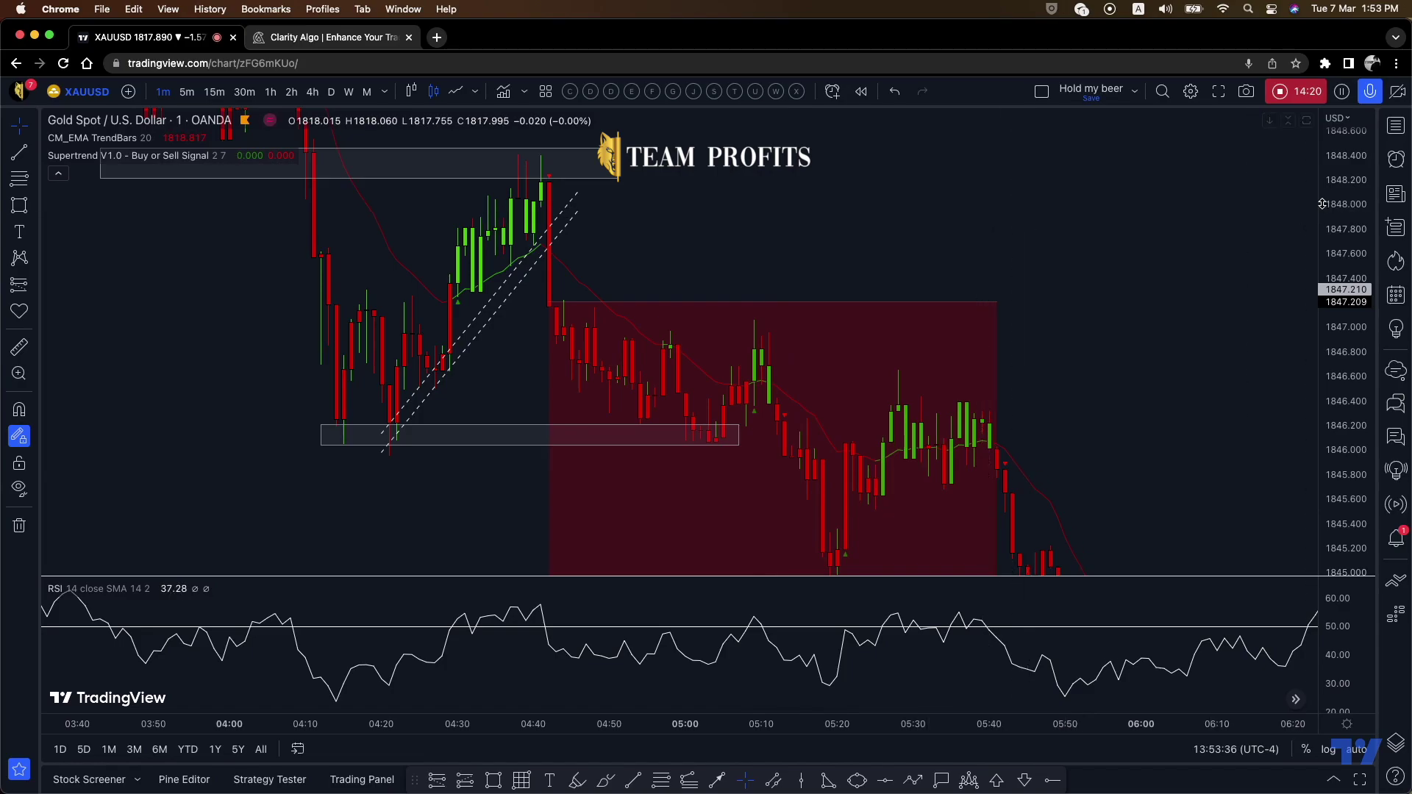
Draw a narrow dashed channel under the earlier rising lows from 01:05 to 01:54 on 7 March
drag(1341, 186, 1343, 246)
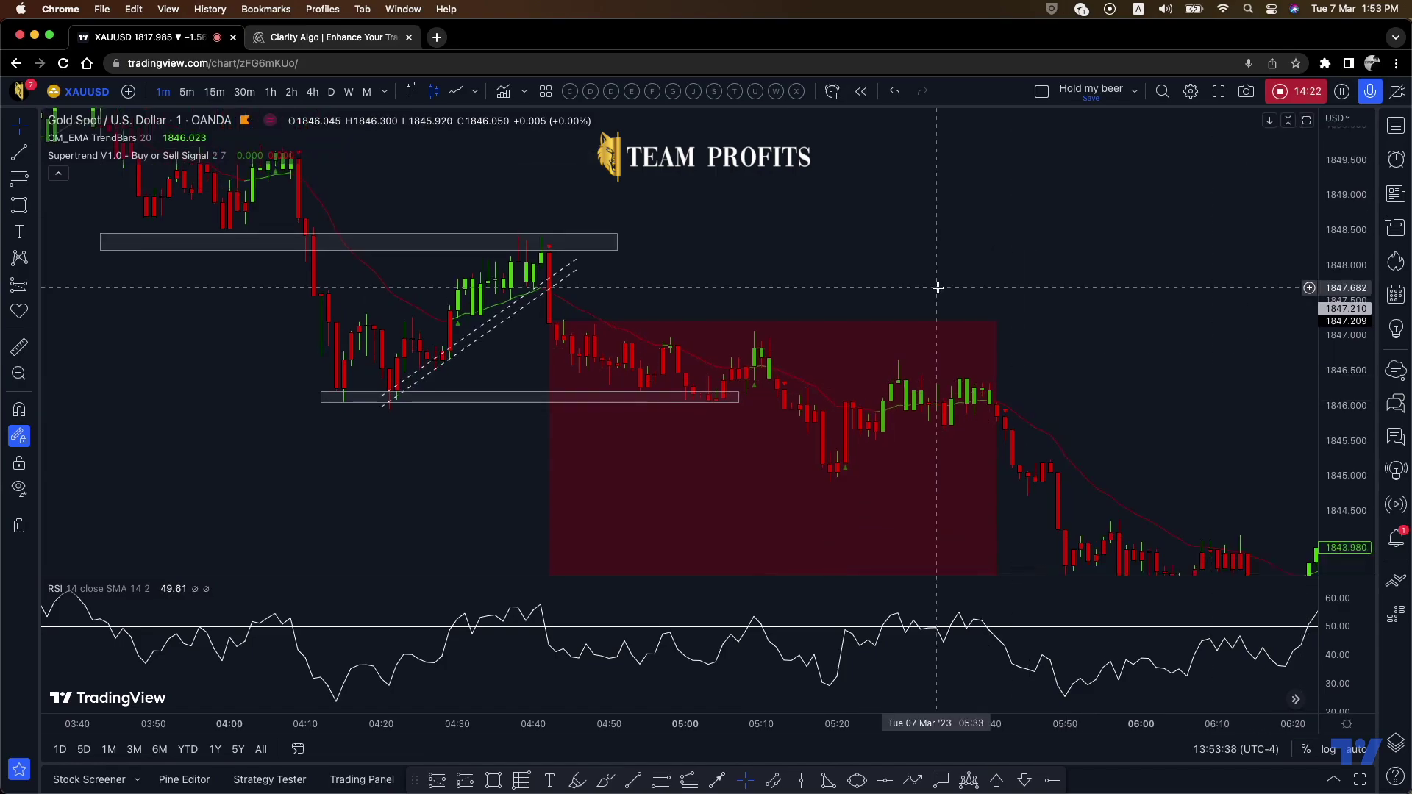
scroll(938, 287, down, 1)
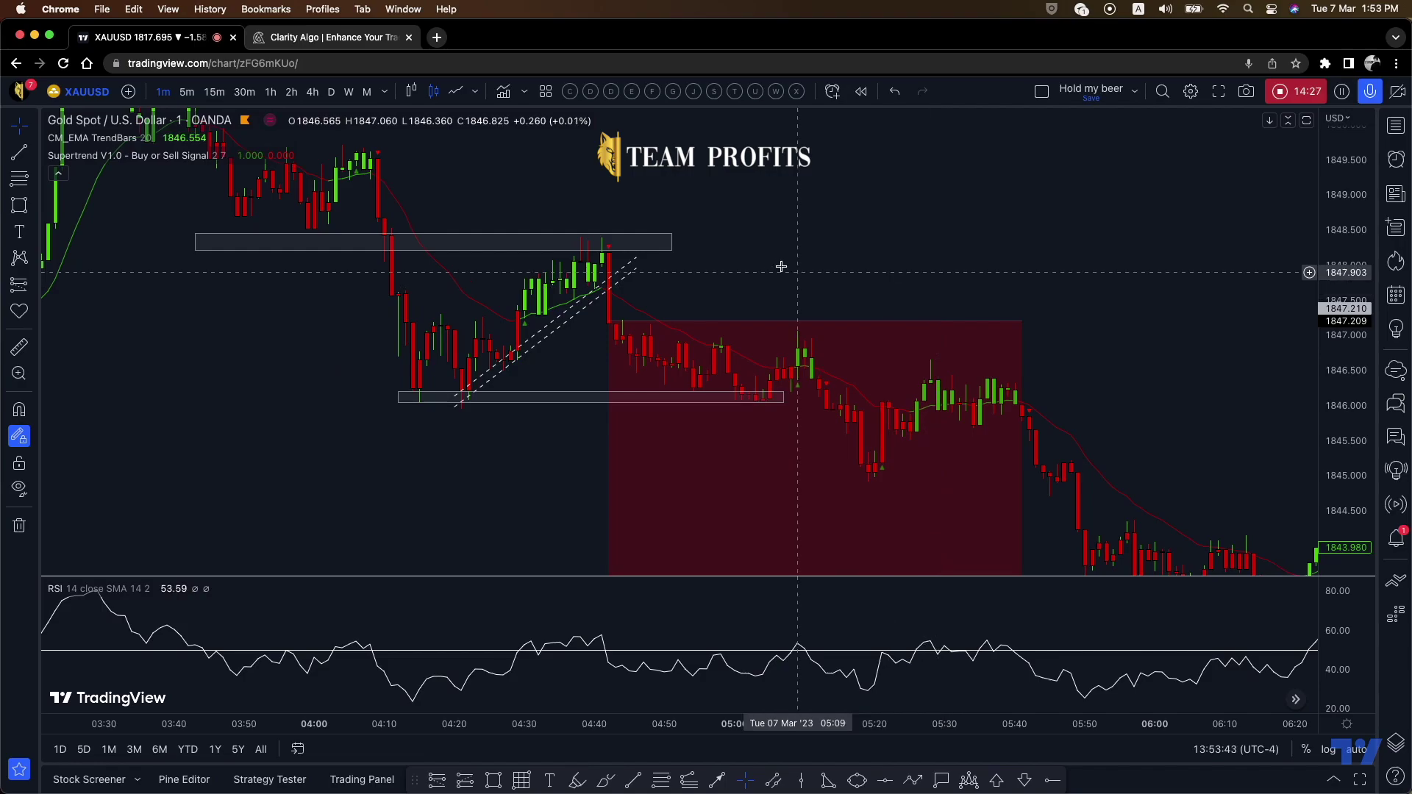
drag(230, 441, 763, 458)
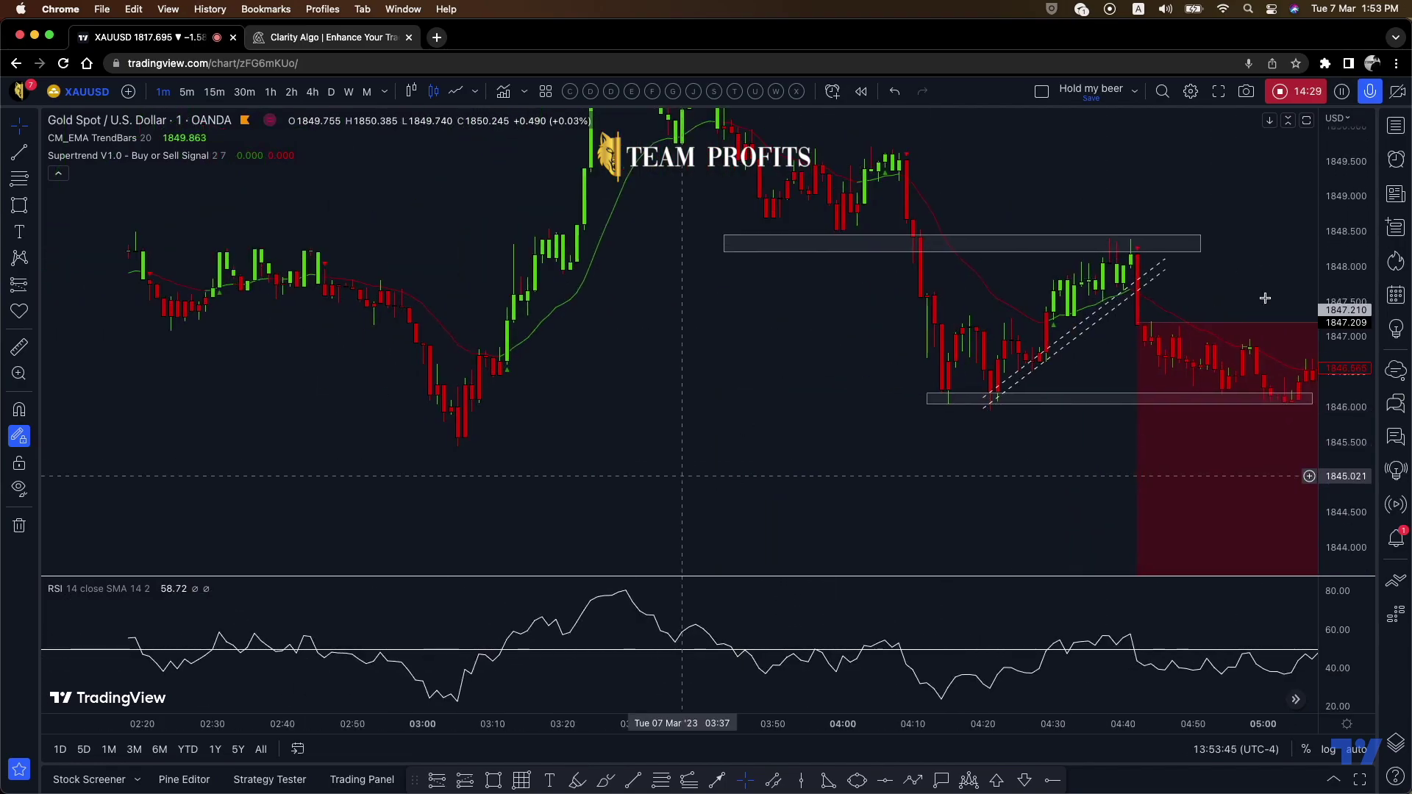
scroll(876, 324, down, 2)
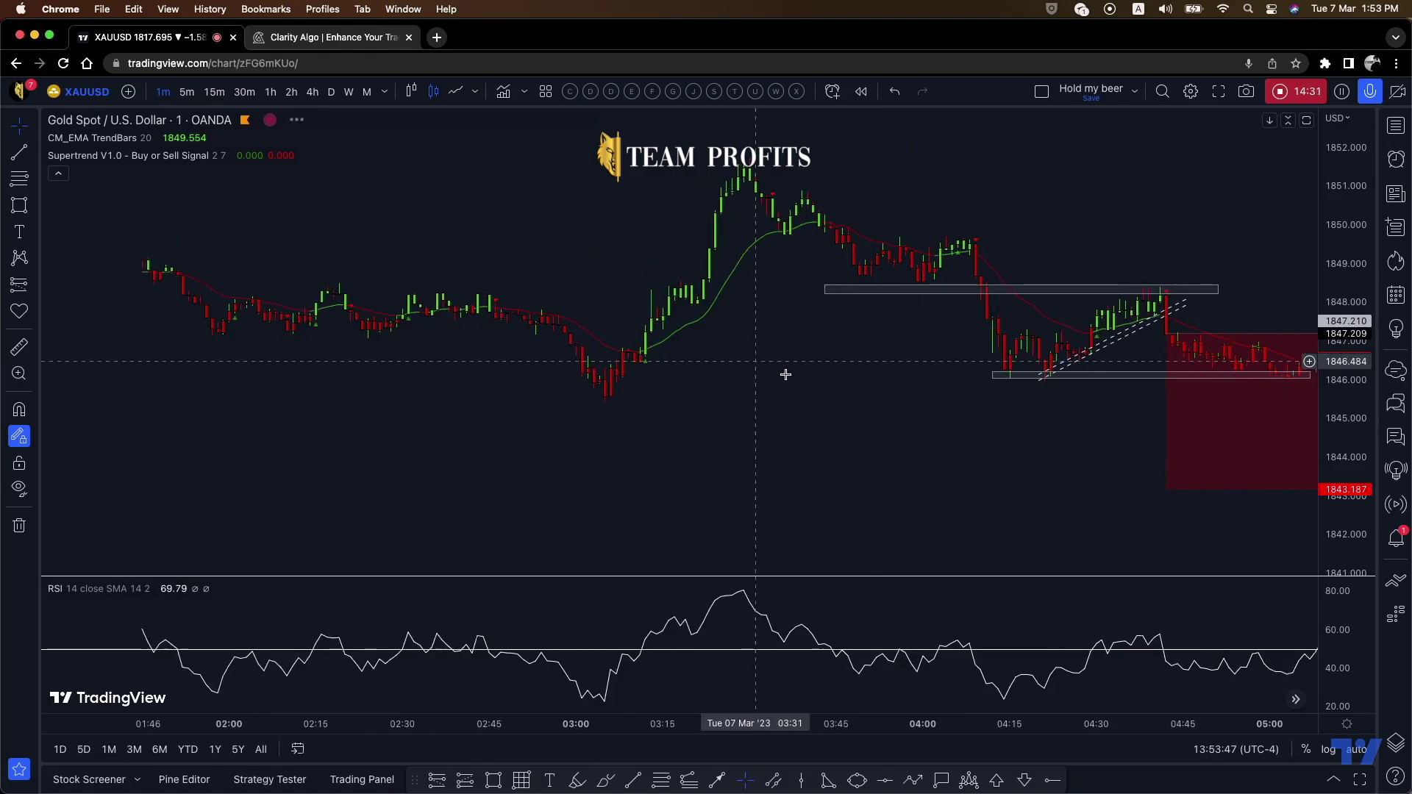
scroll(851, 400, left, 10)
scroll(730, 335, down, 1)
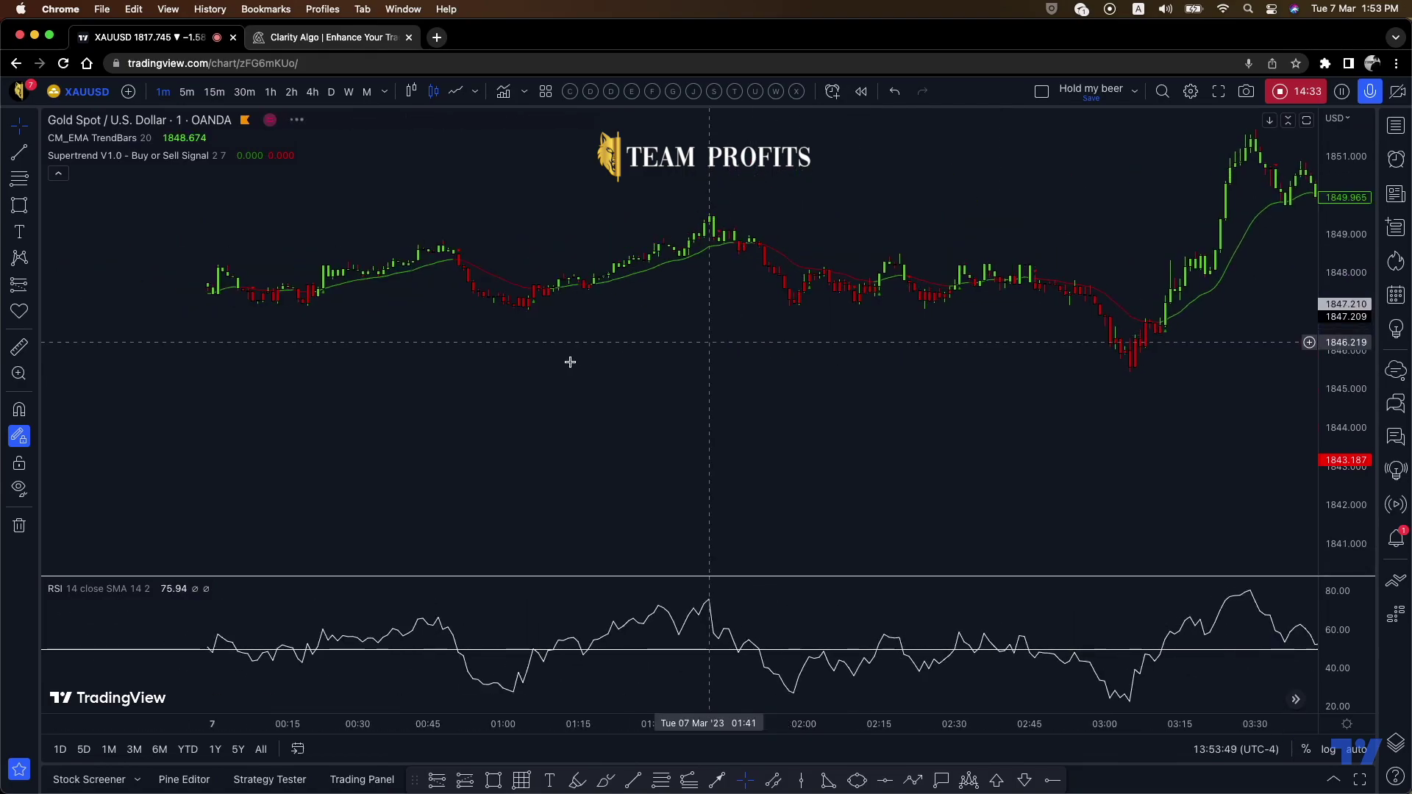
drag(1361, 505, 1361, 456)
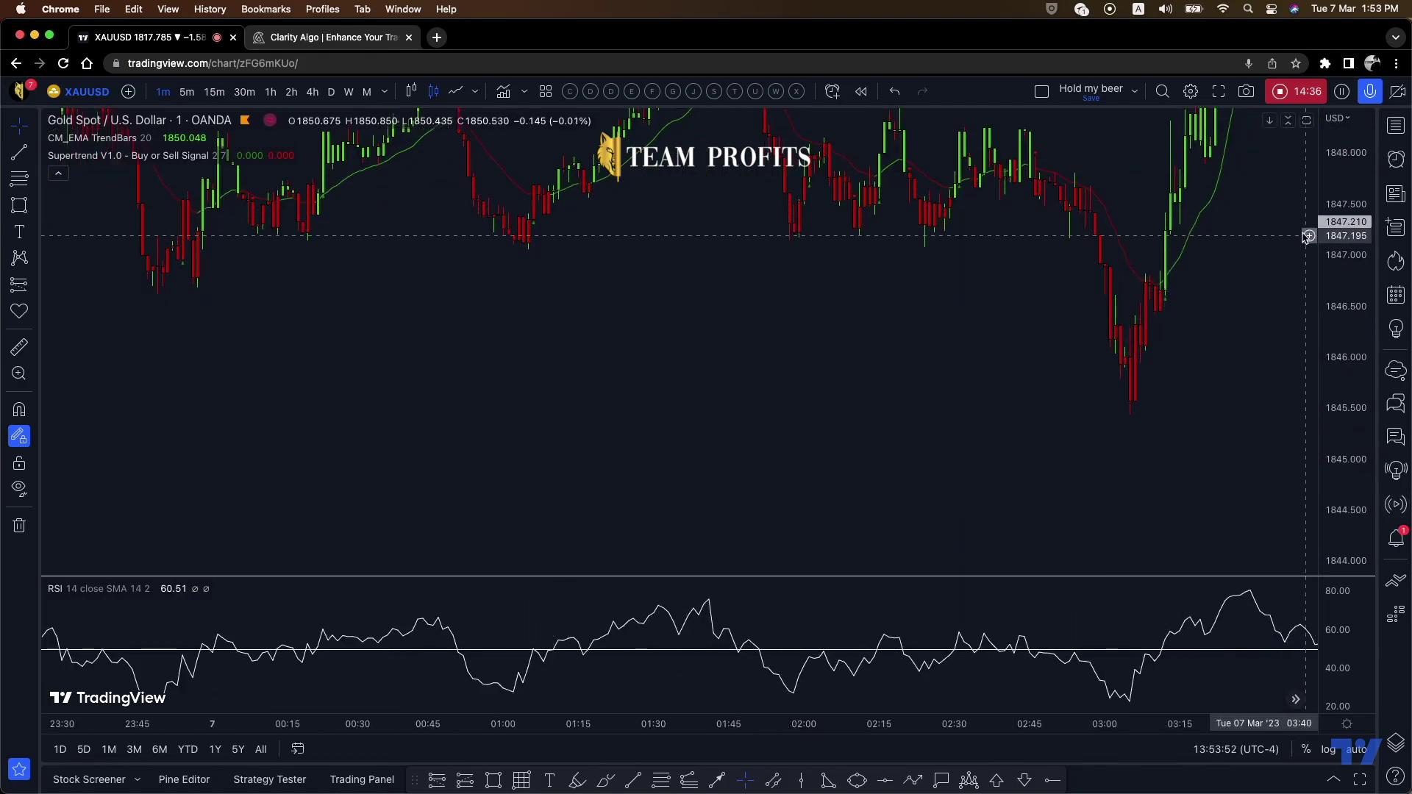
drag(571, 372, 552, 512)
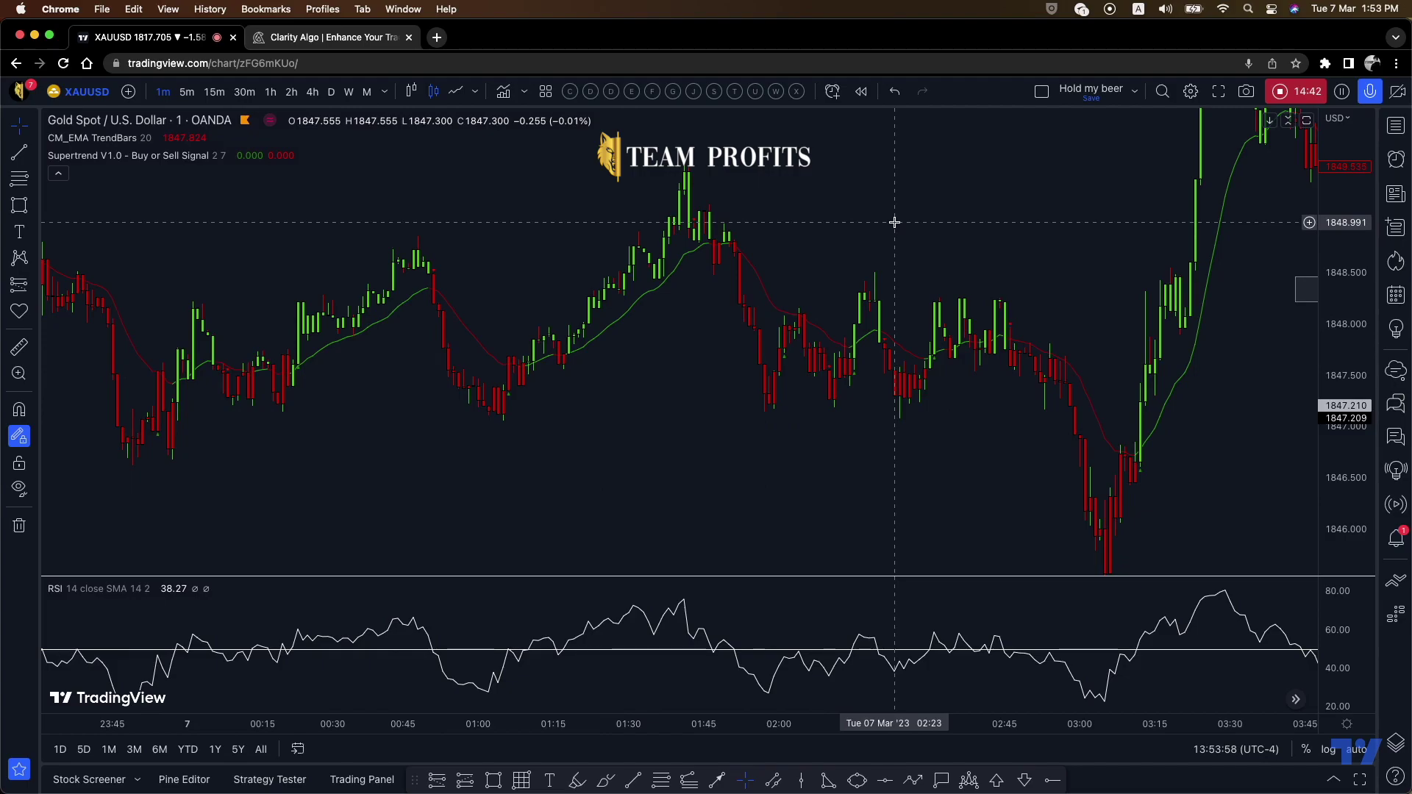
click(772, 779)
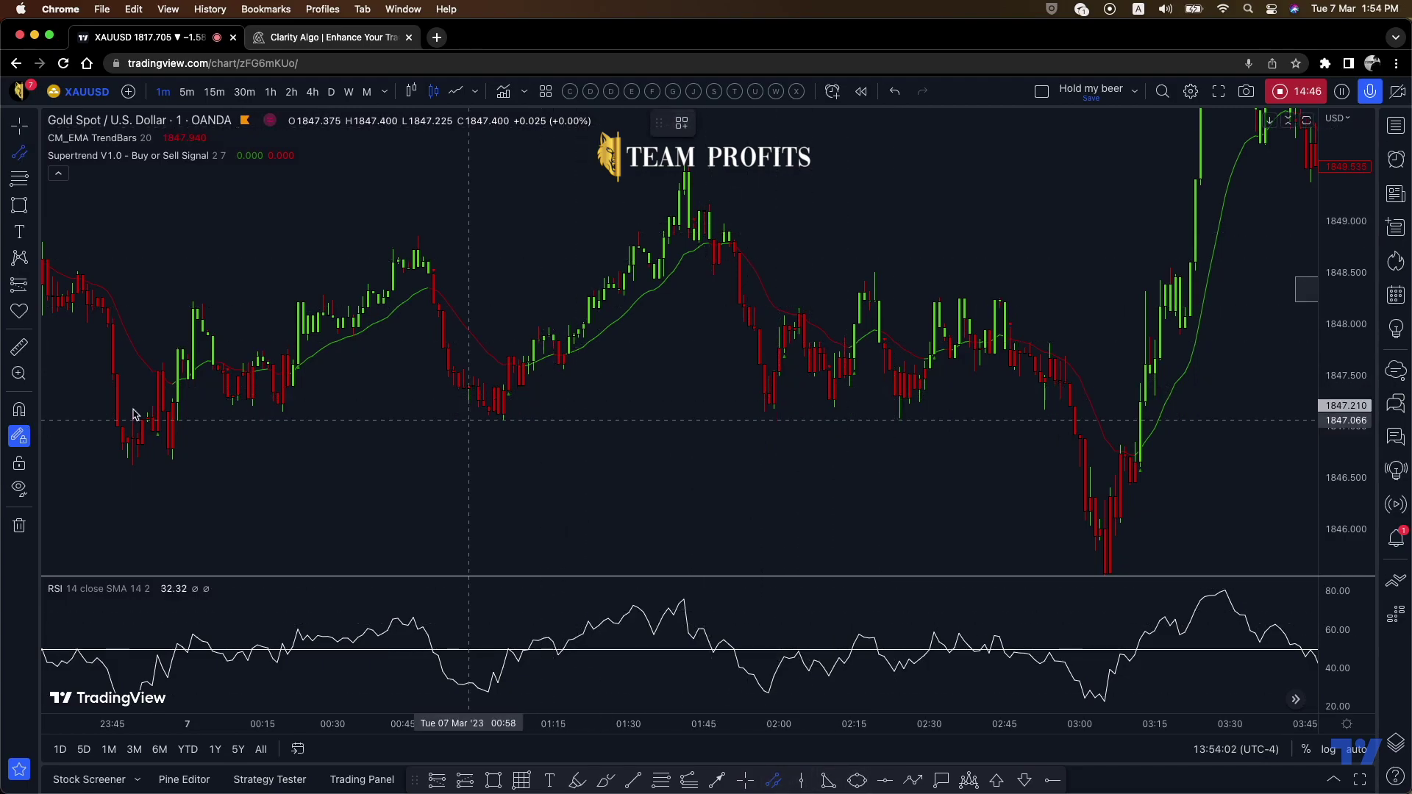
drag(571, 358, 749, 213)
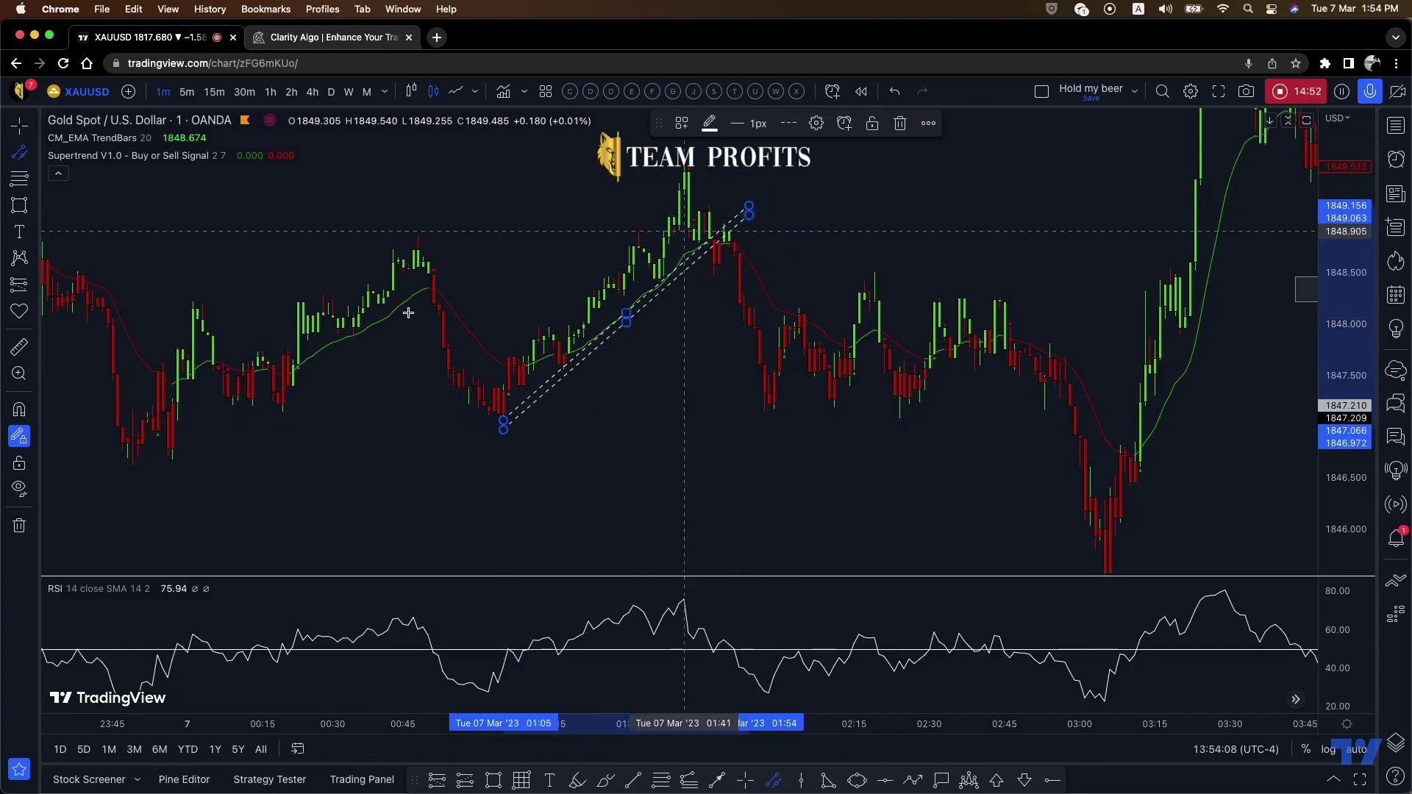
Draw a second dashed channel under the preceding rising lows, shift it to span 23:54 to 01:00, and widen it slightly
click(168, 471)
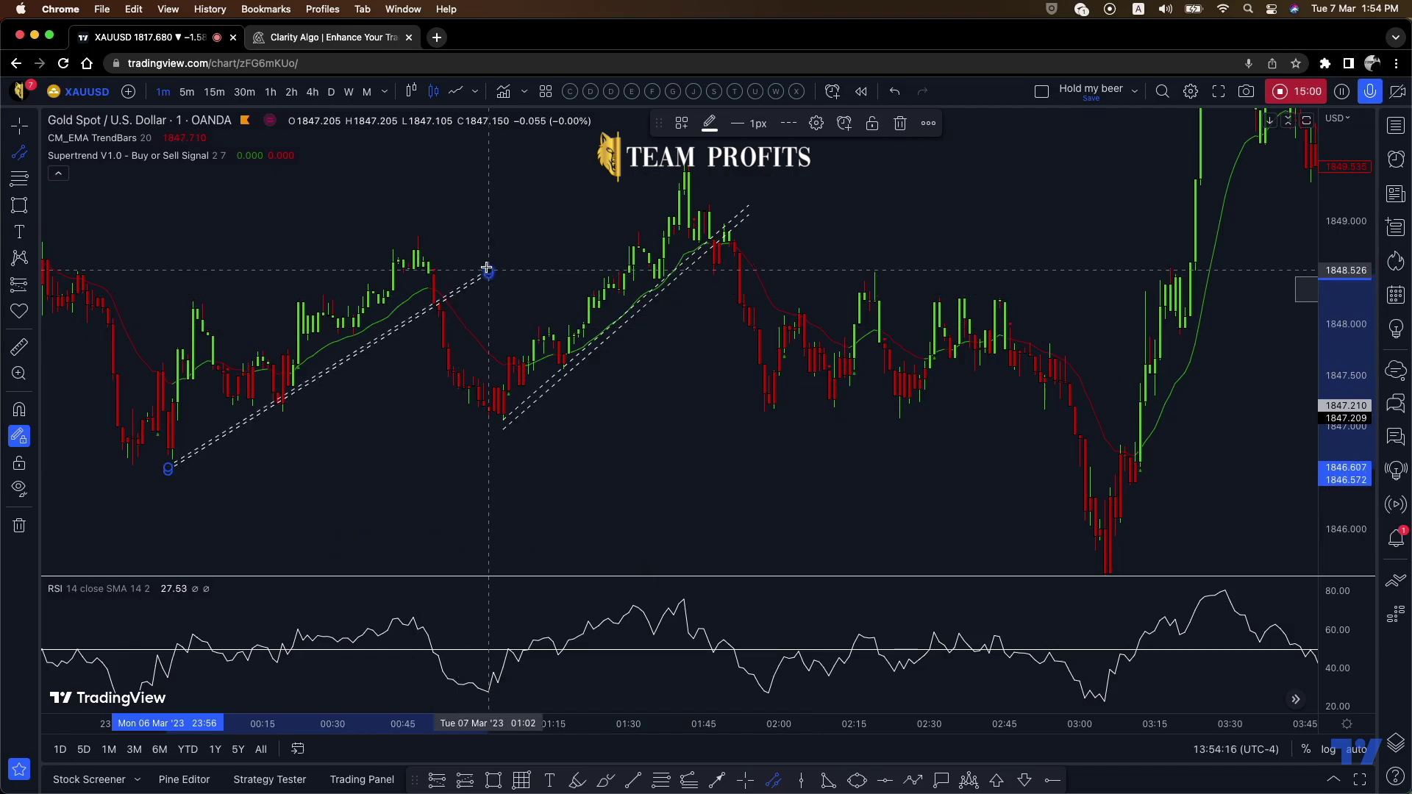
click(476, 293)
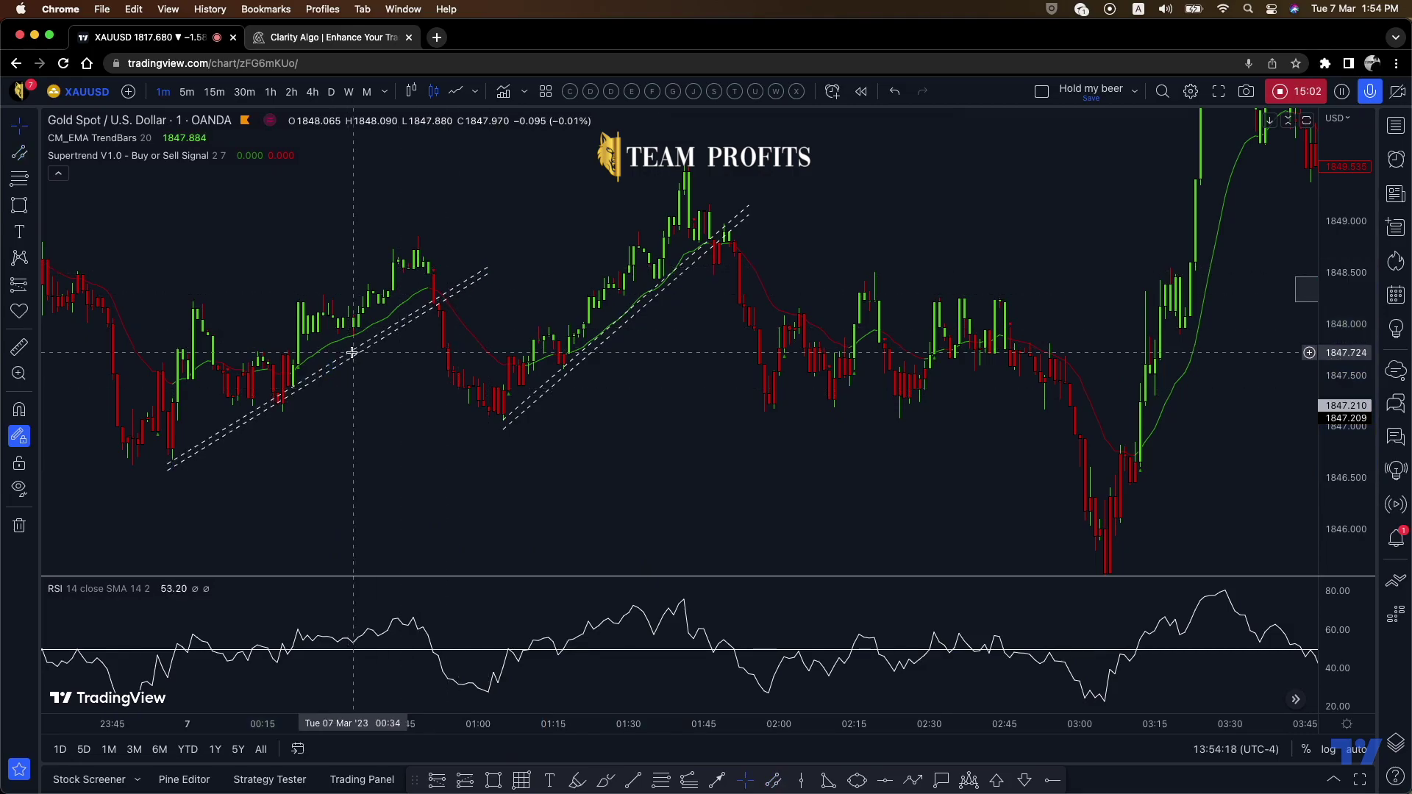
click(340, 361)
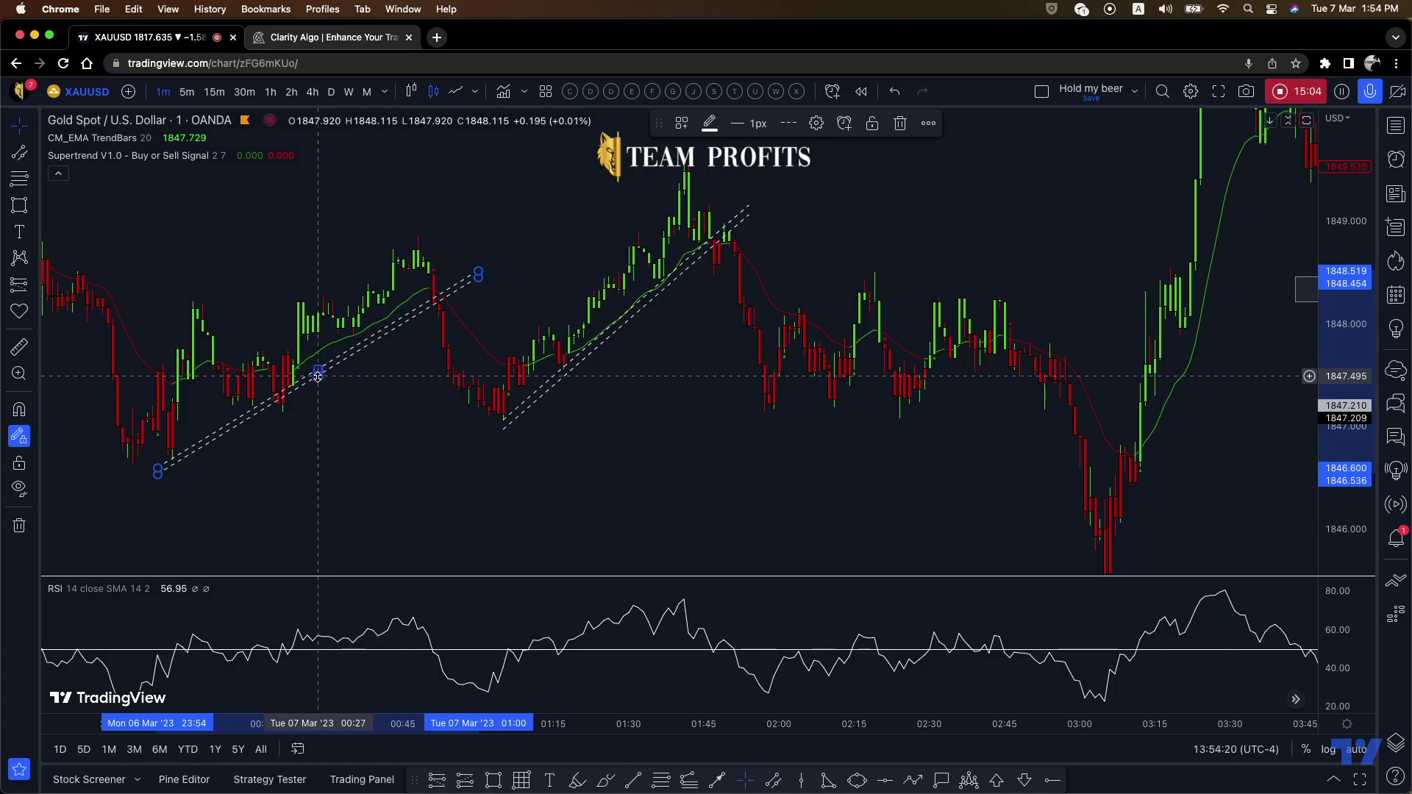
drag(318, 375, 318, 381)
click(371, 397)
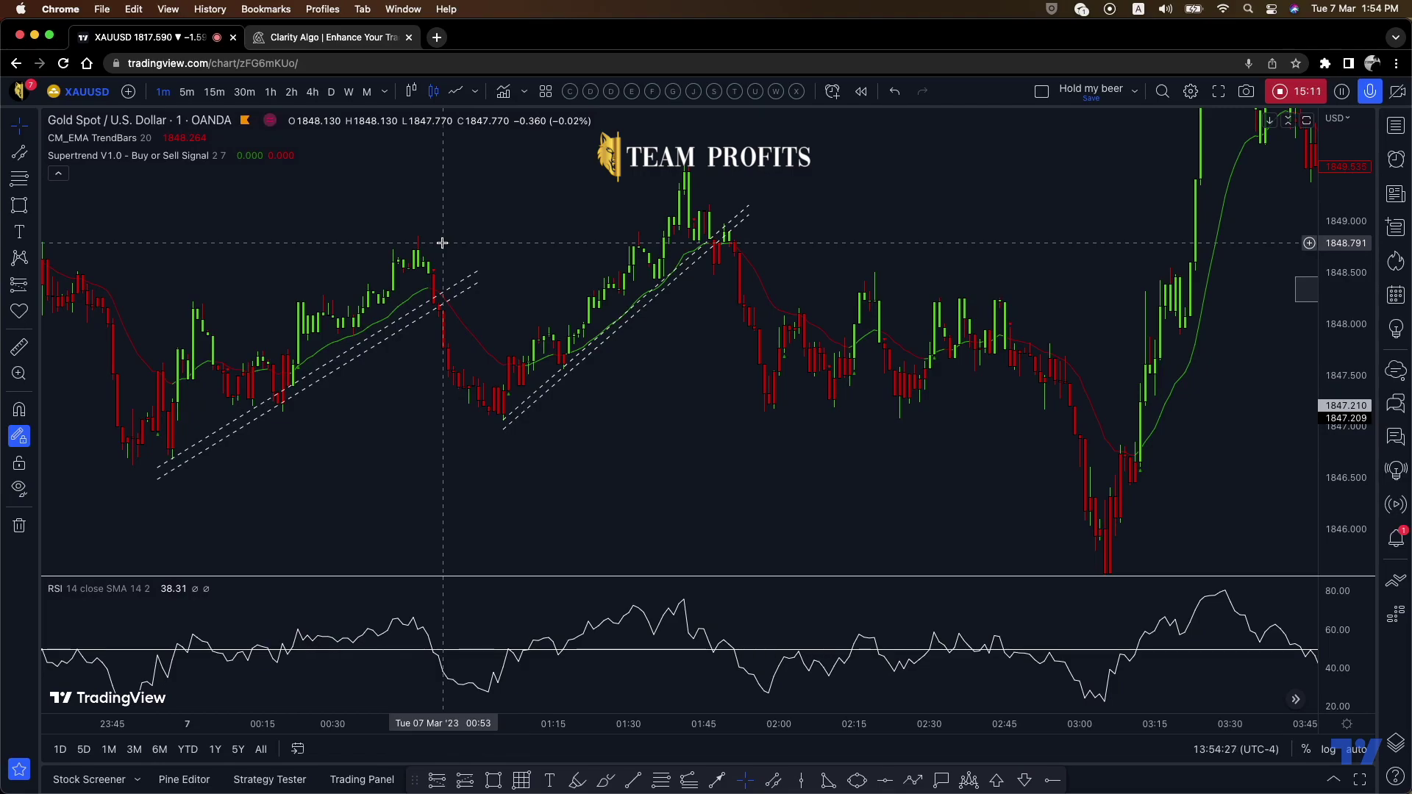
Examine the price action around the two dashed channels and their breaks, from about 22:15 to 02:15
scroll(801, 209, left, 10)
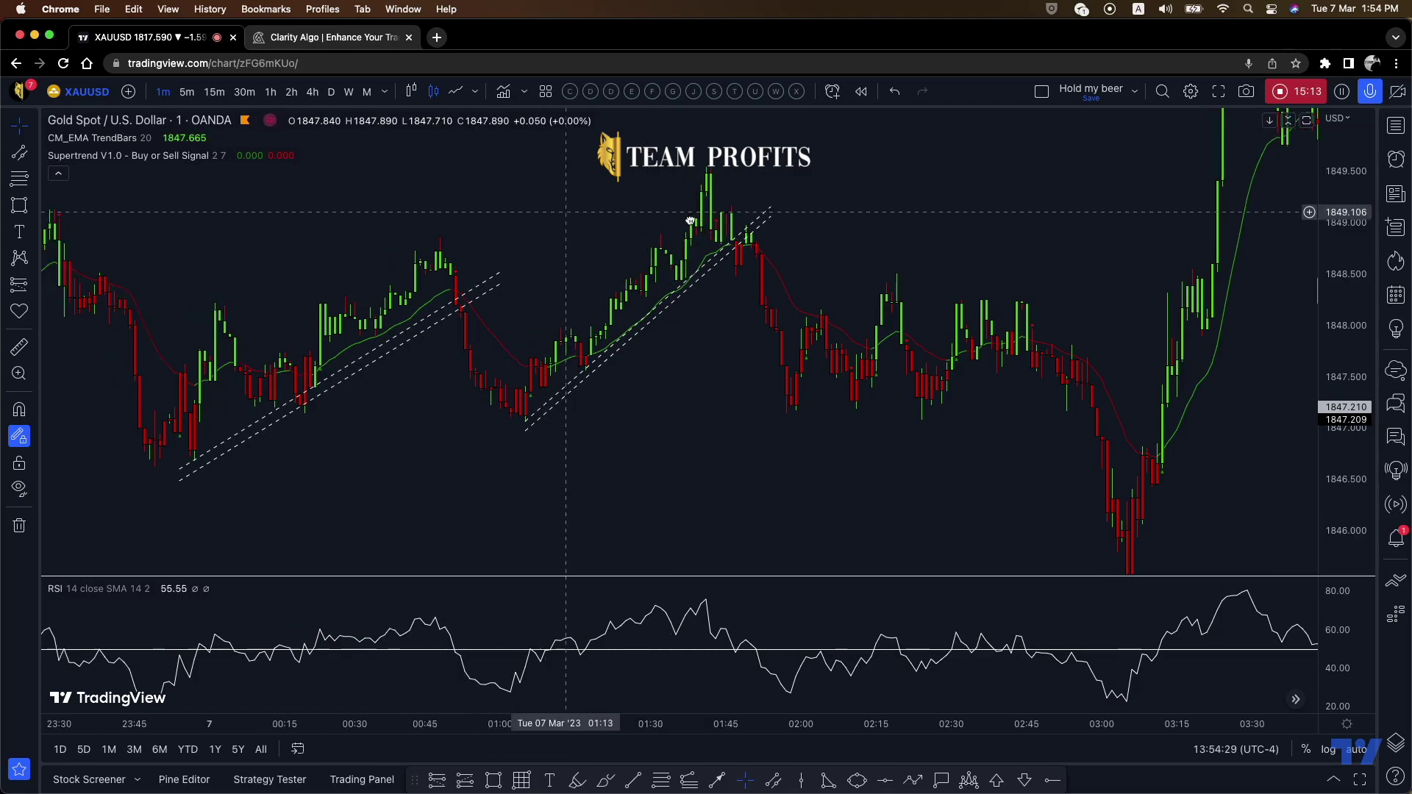
drag(691, 230, 649, 211)
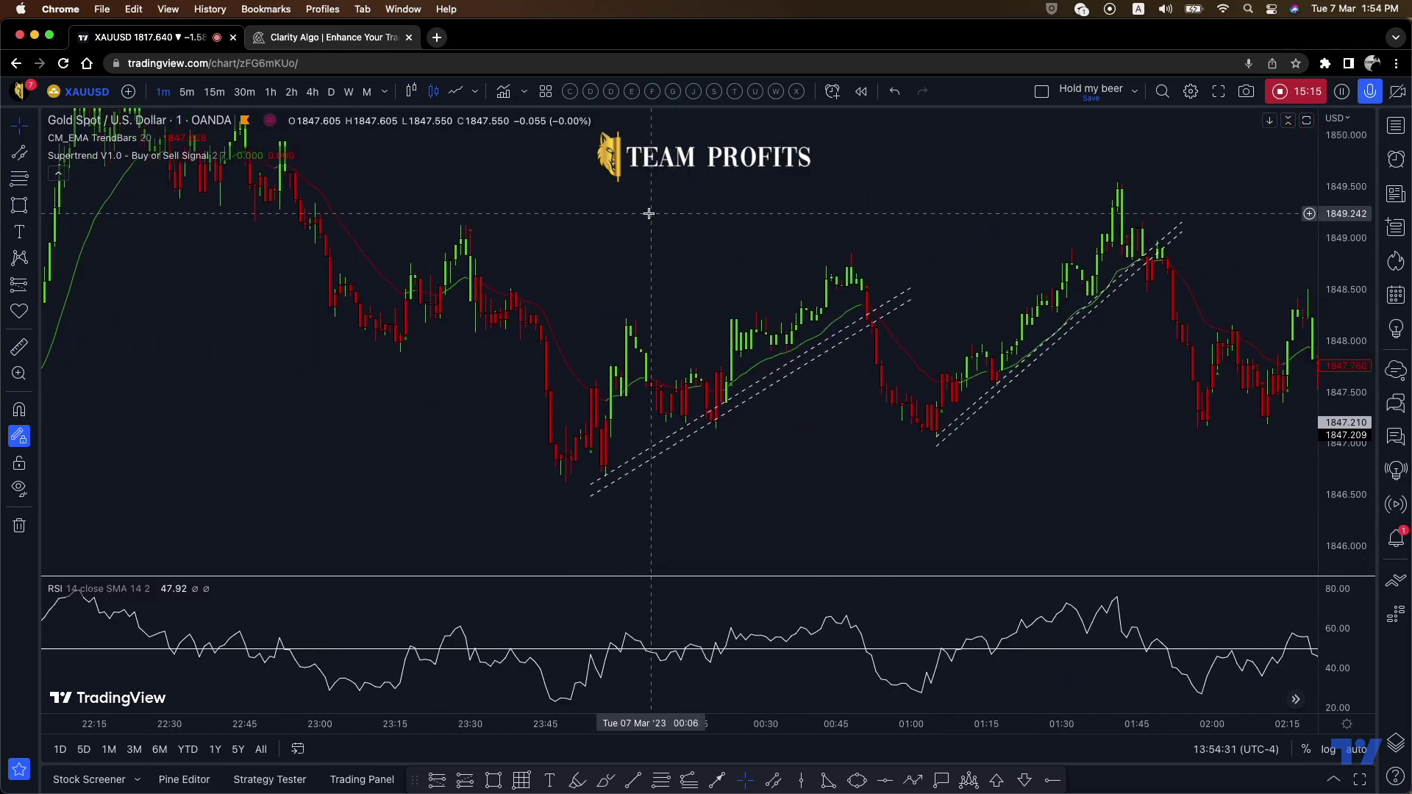
scroll(932, 221, right, 2)
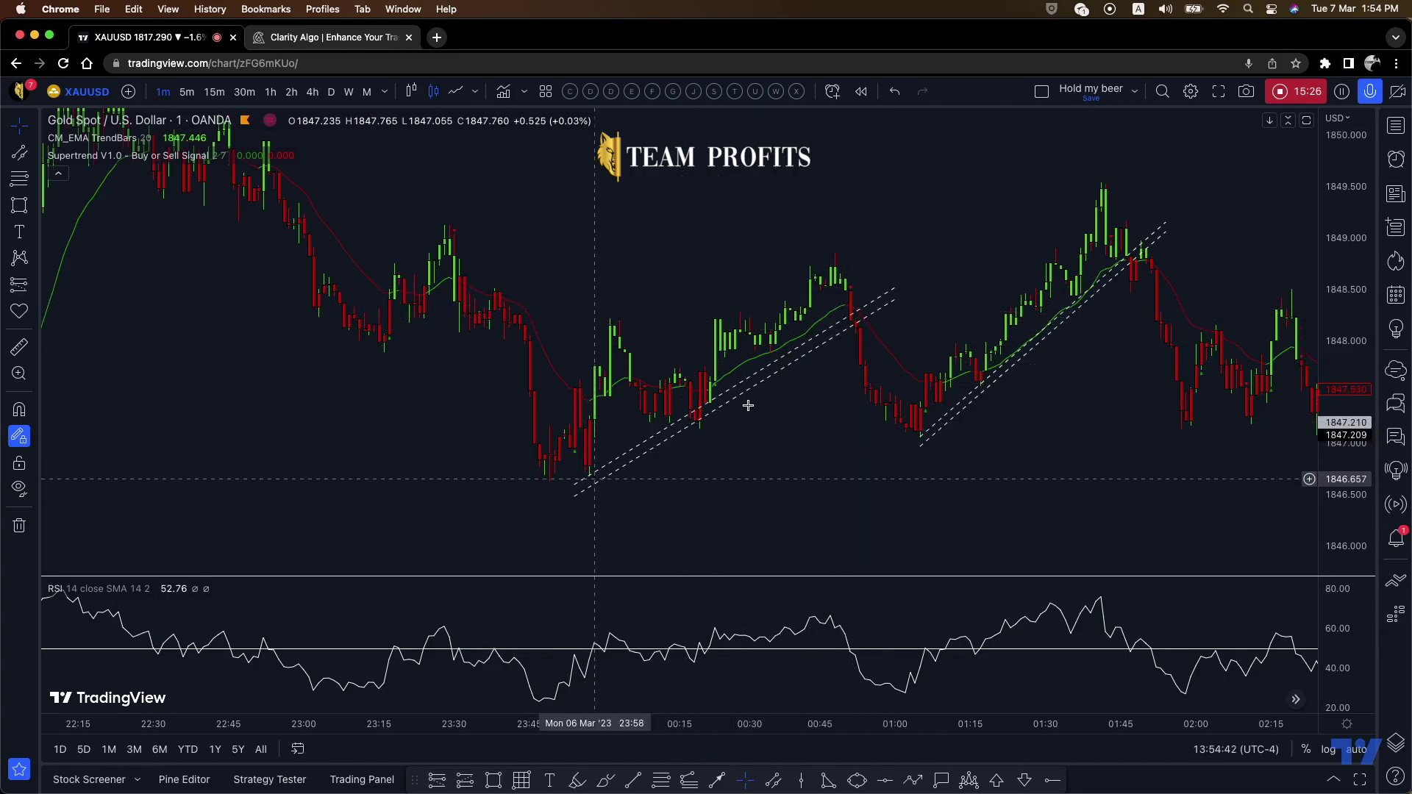
scroll(897, 341, up, 1)
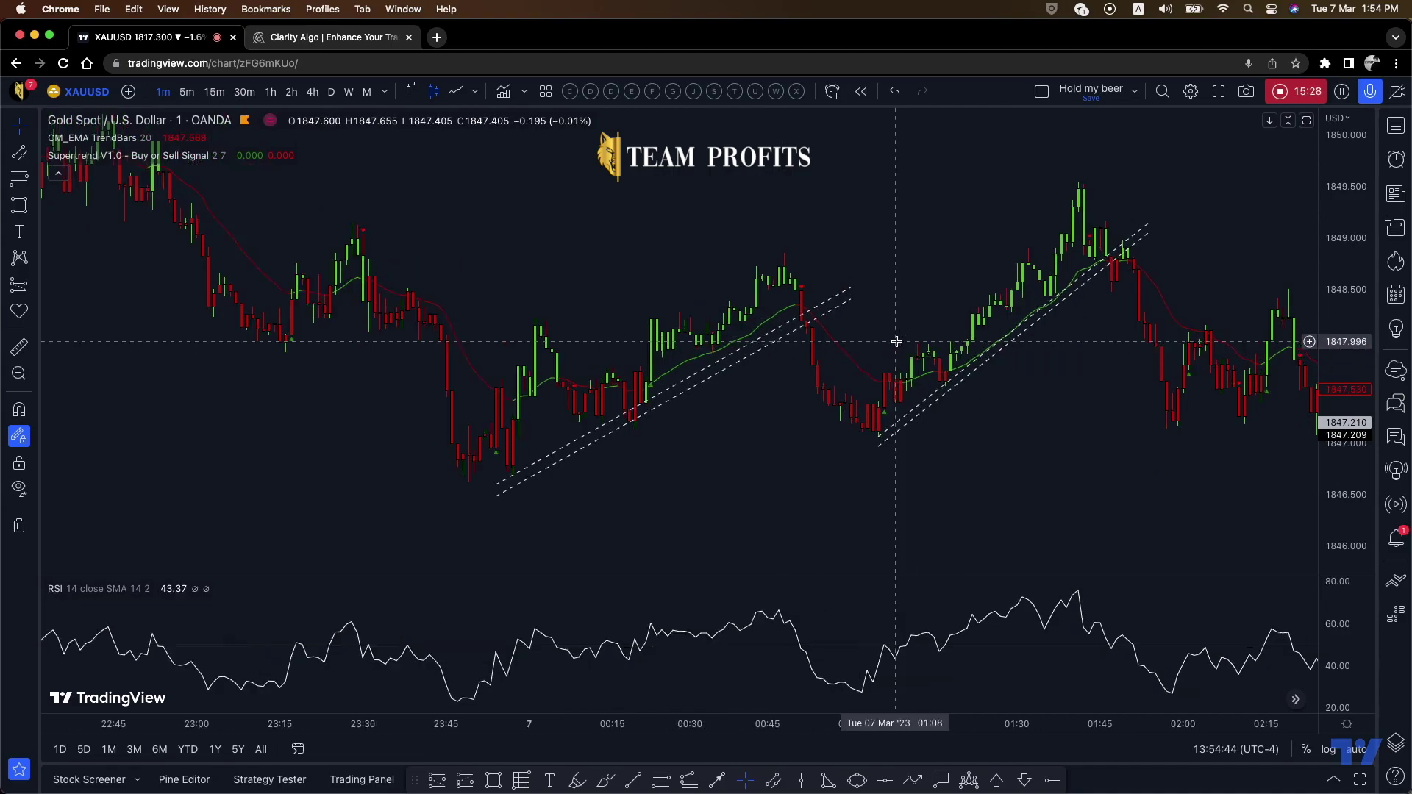
scroll(897, 341, up, 1)
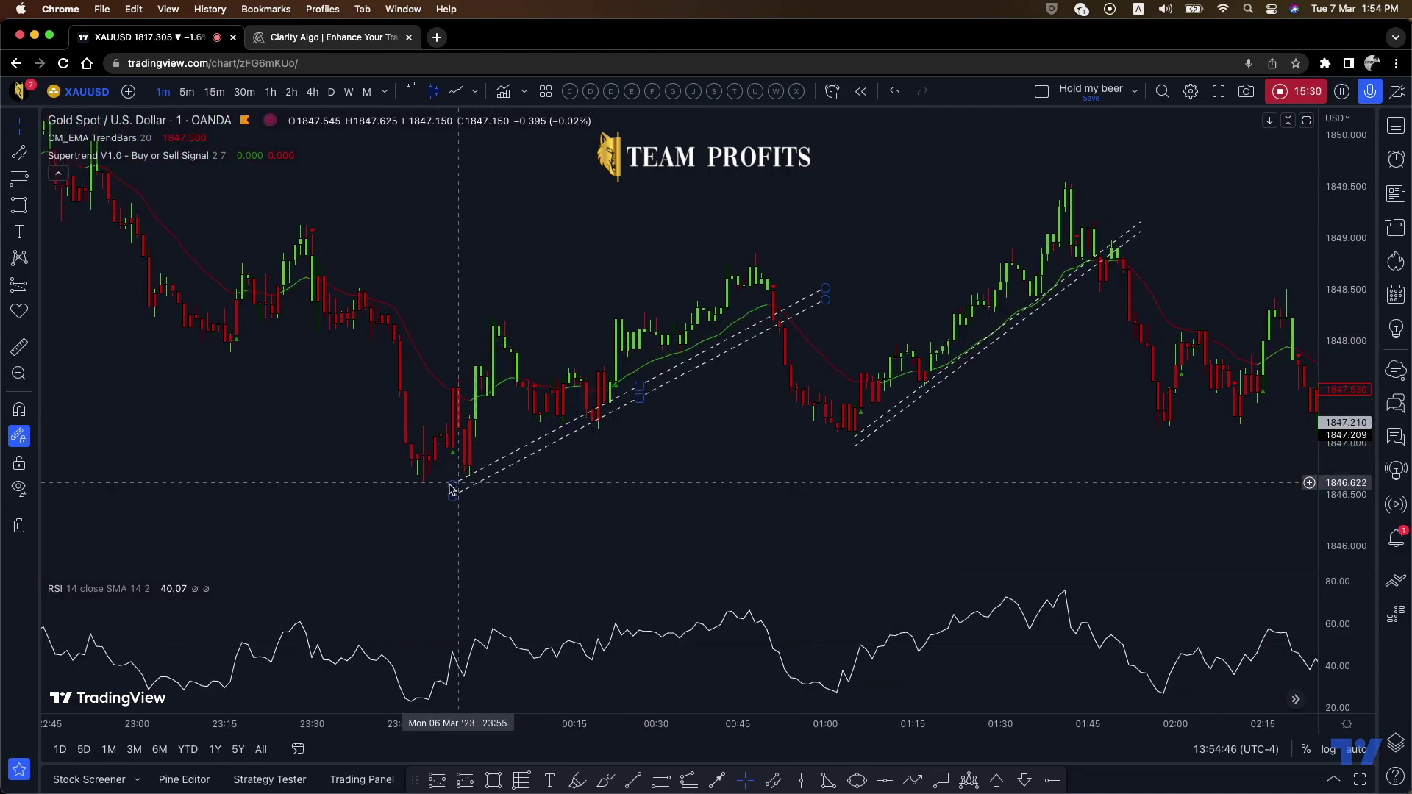
Flatten the second dashed channel by setting its start at 23:53 and lowering its end to about 01:03
drag(449, 488, 444, 482)
click(826, 294)
drag(825, 294, 844, 328)
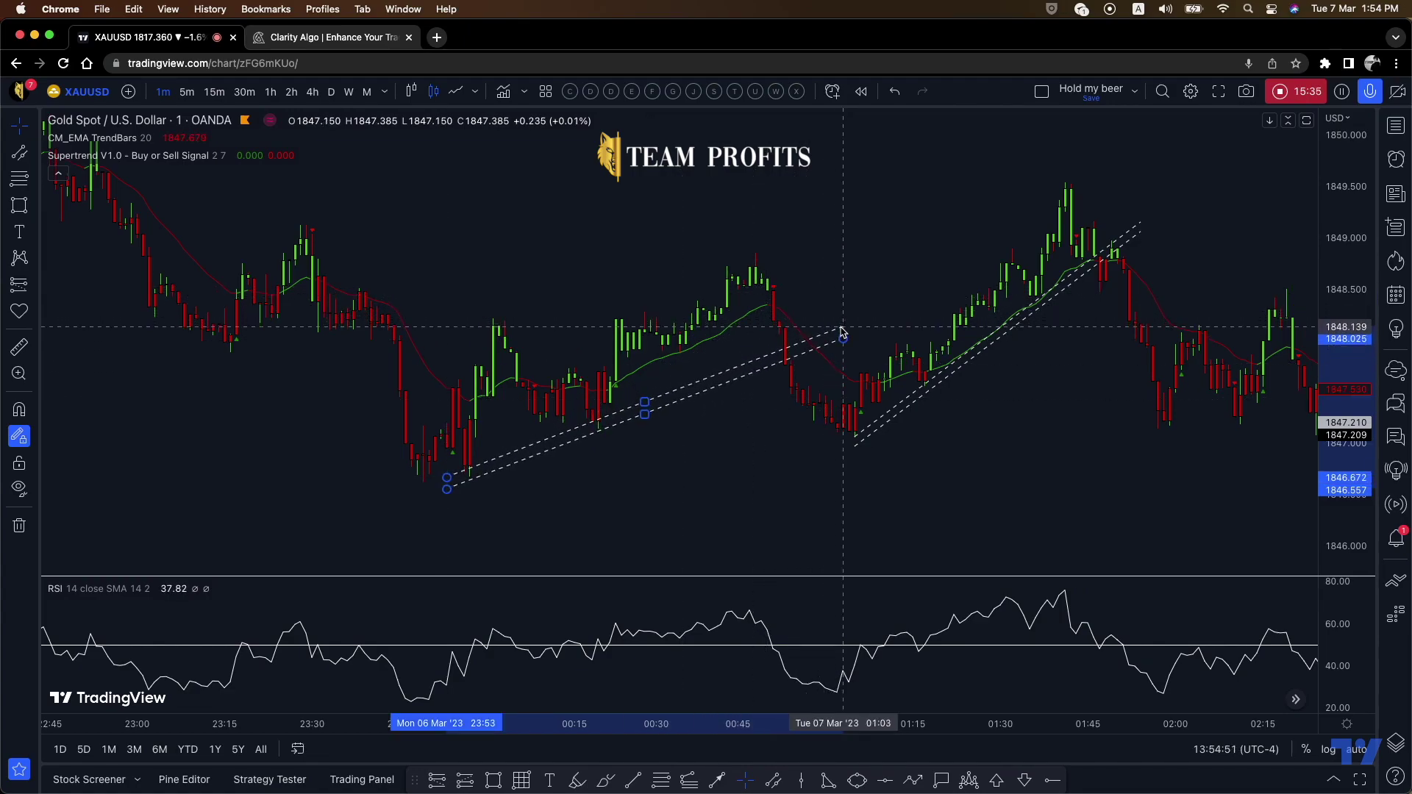
click(826, 264)
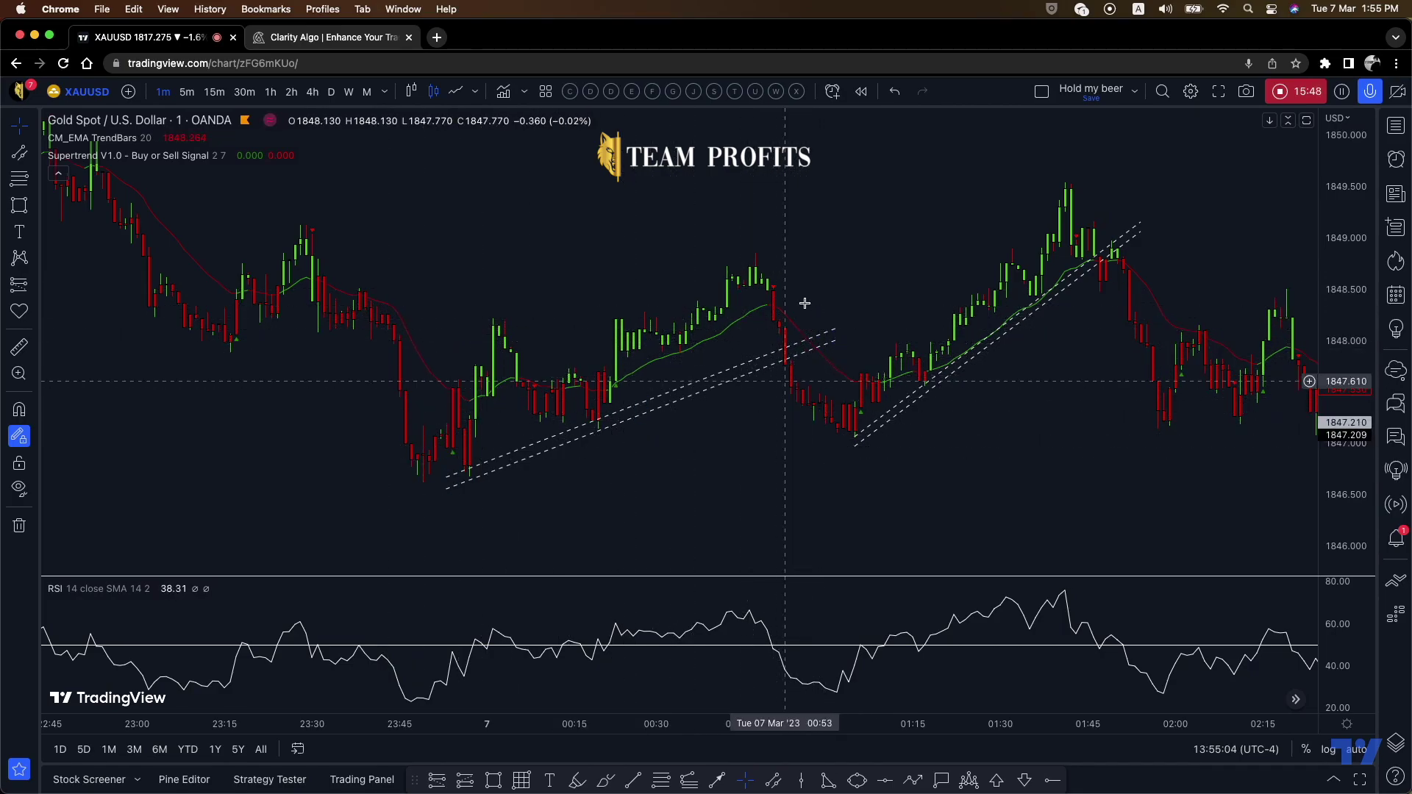
Draw a narrow dashed channel down the falling highs on 6 March, from 19:57 to about 20:32
drag(397, 252, 939, 303)
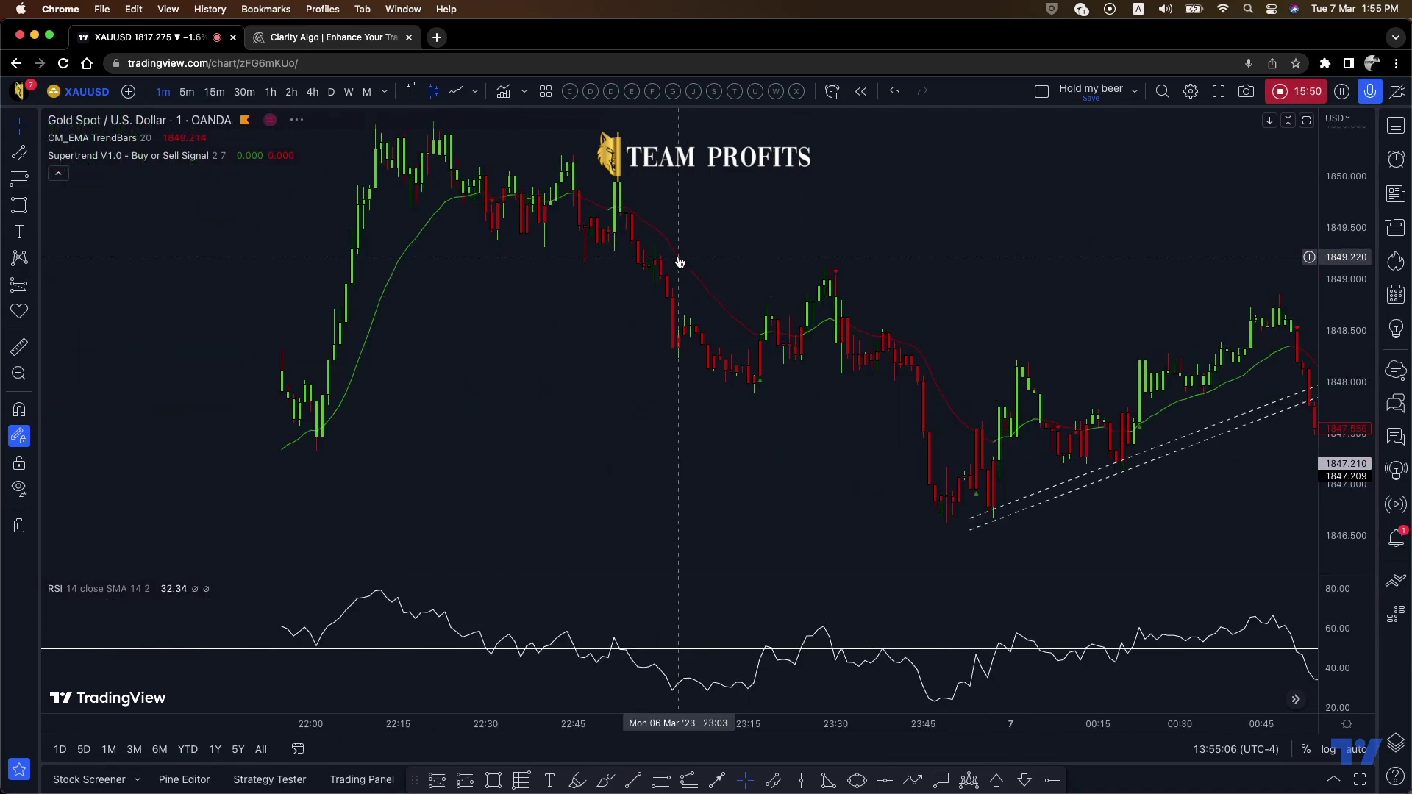
drag(586, 293, 905, 244)
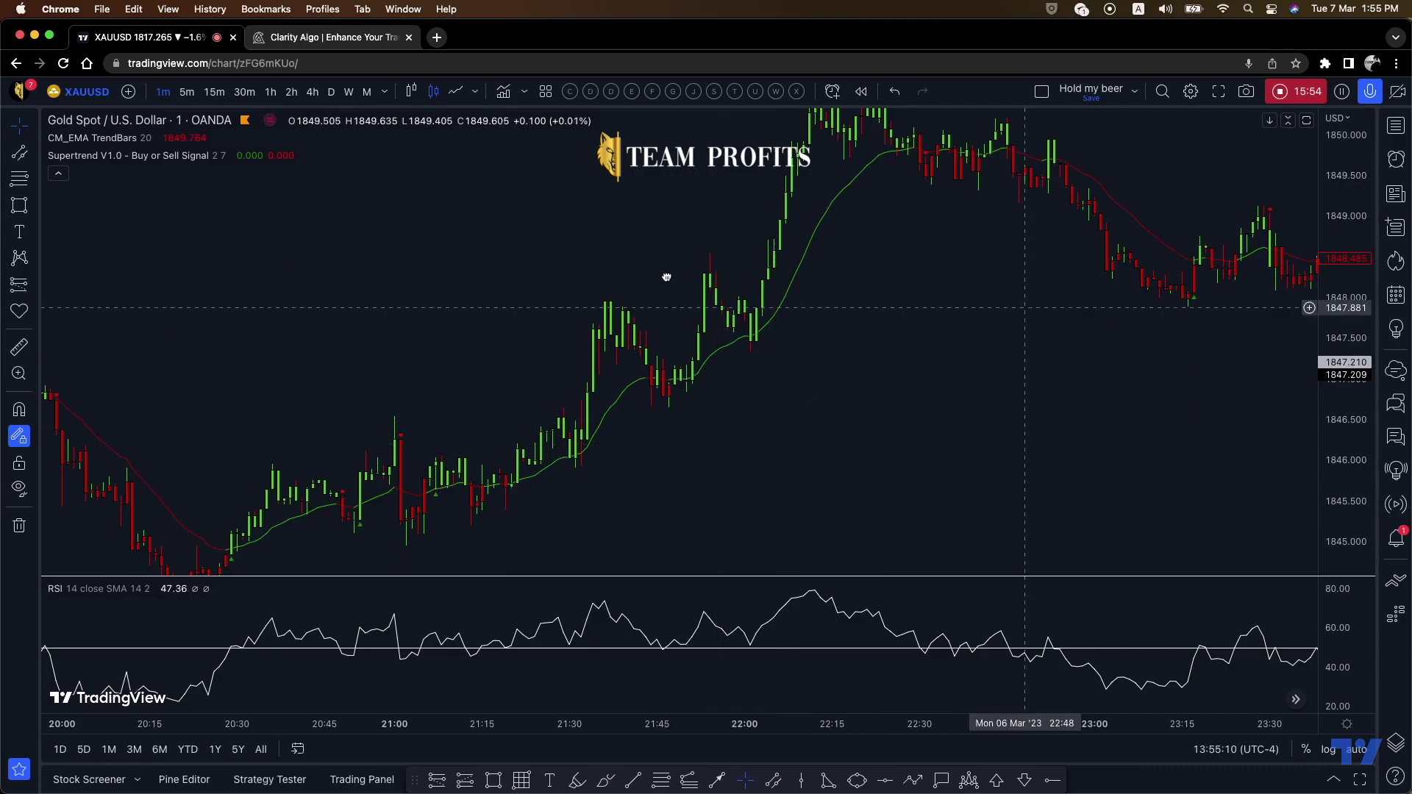
drag(514, 304, 828, 237)
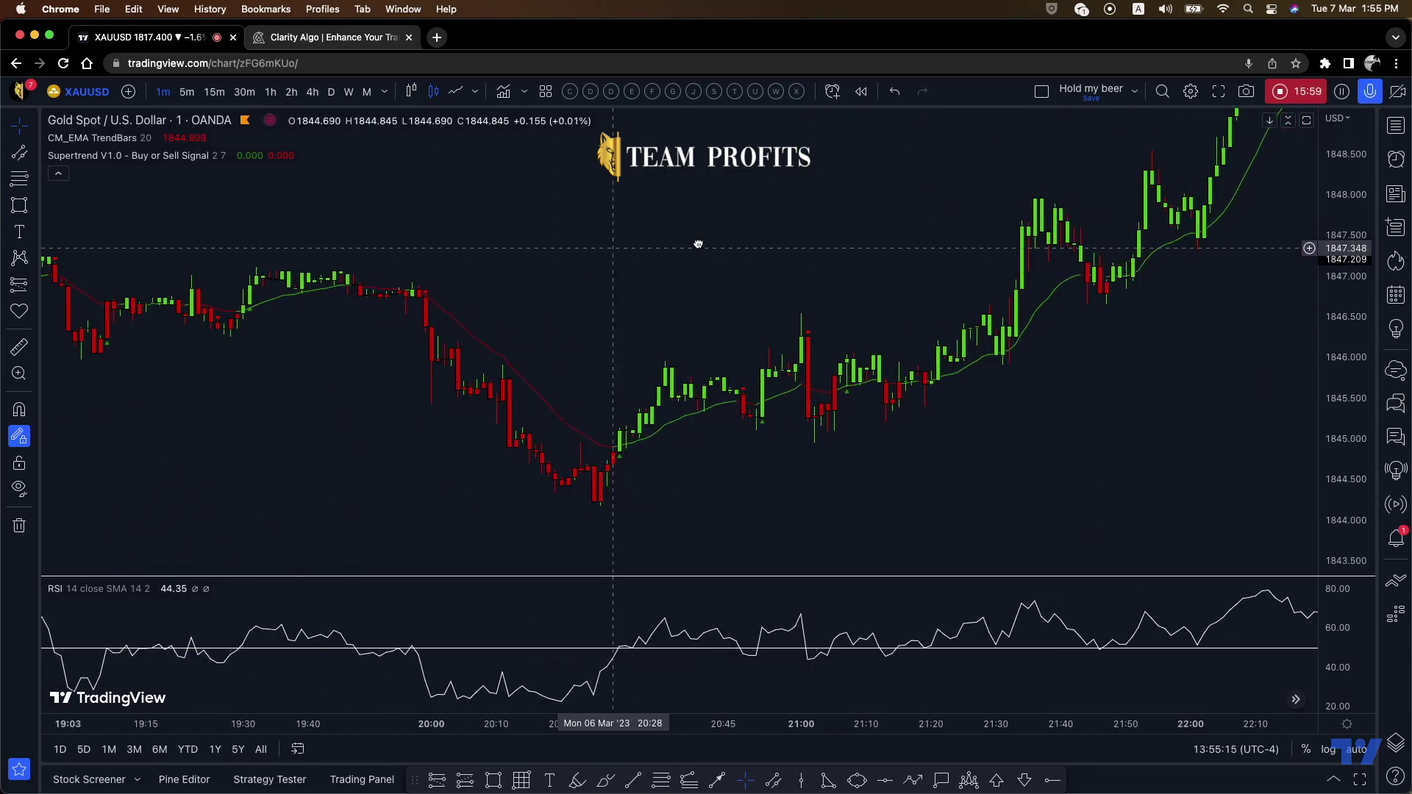
scroll(633, 246, left, 3)
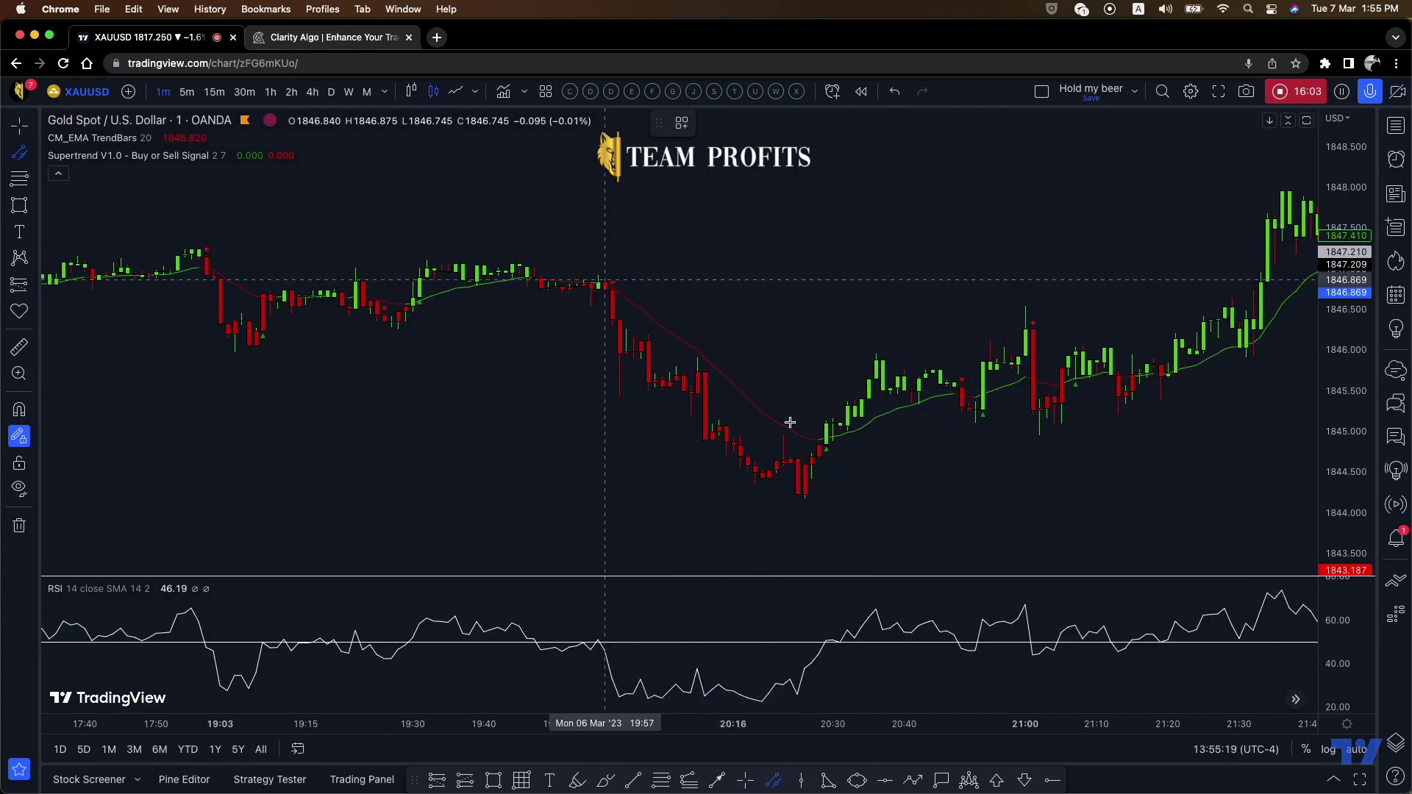
click(849, 498)
click(851, 495)
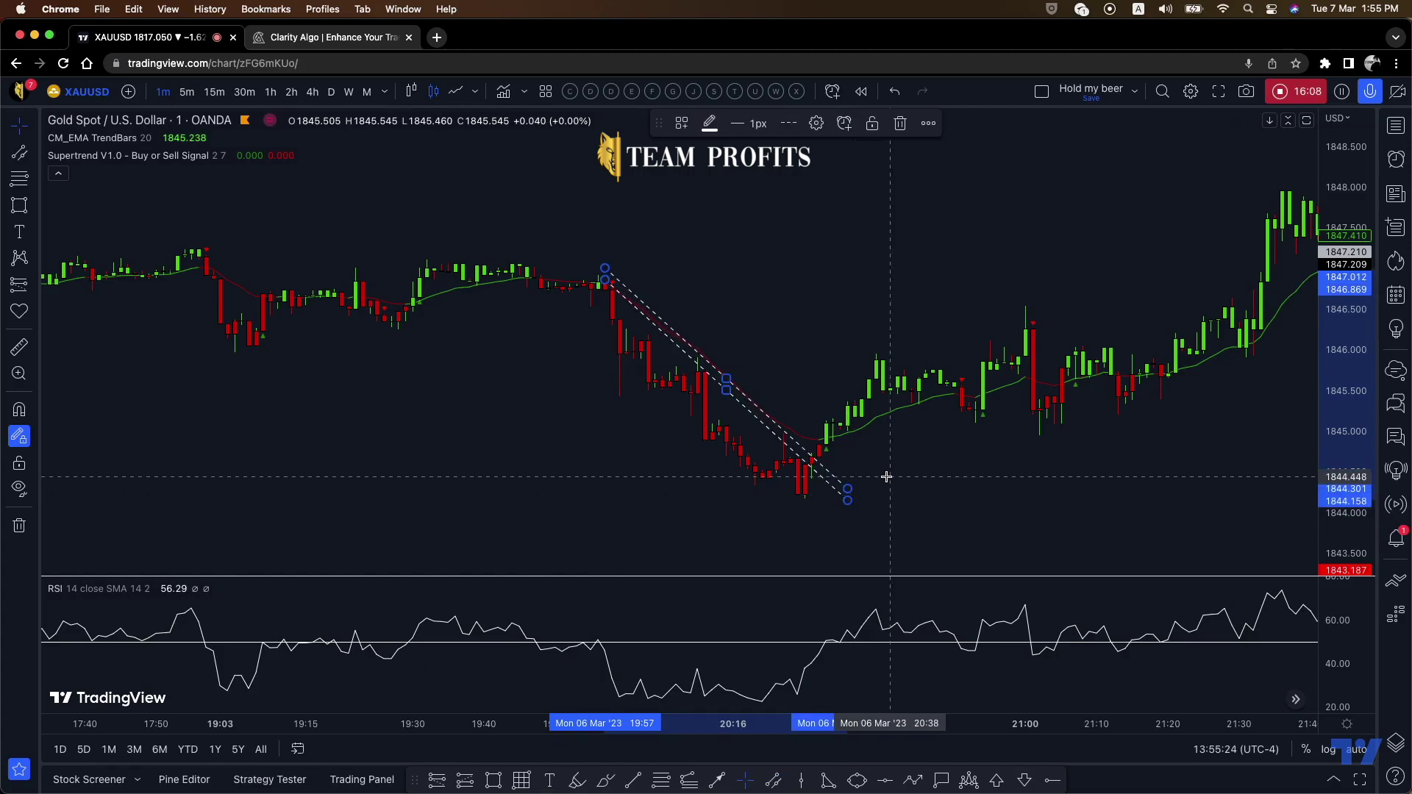
right_click(886, 479)
Extend the falling channel's upper start back to about 19:53, keeping it along the highs
click(637, 277)
drag(604, 270, 577, 250)
click(755, 243)
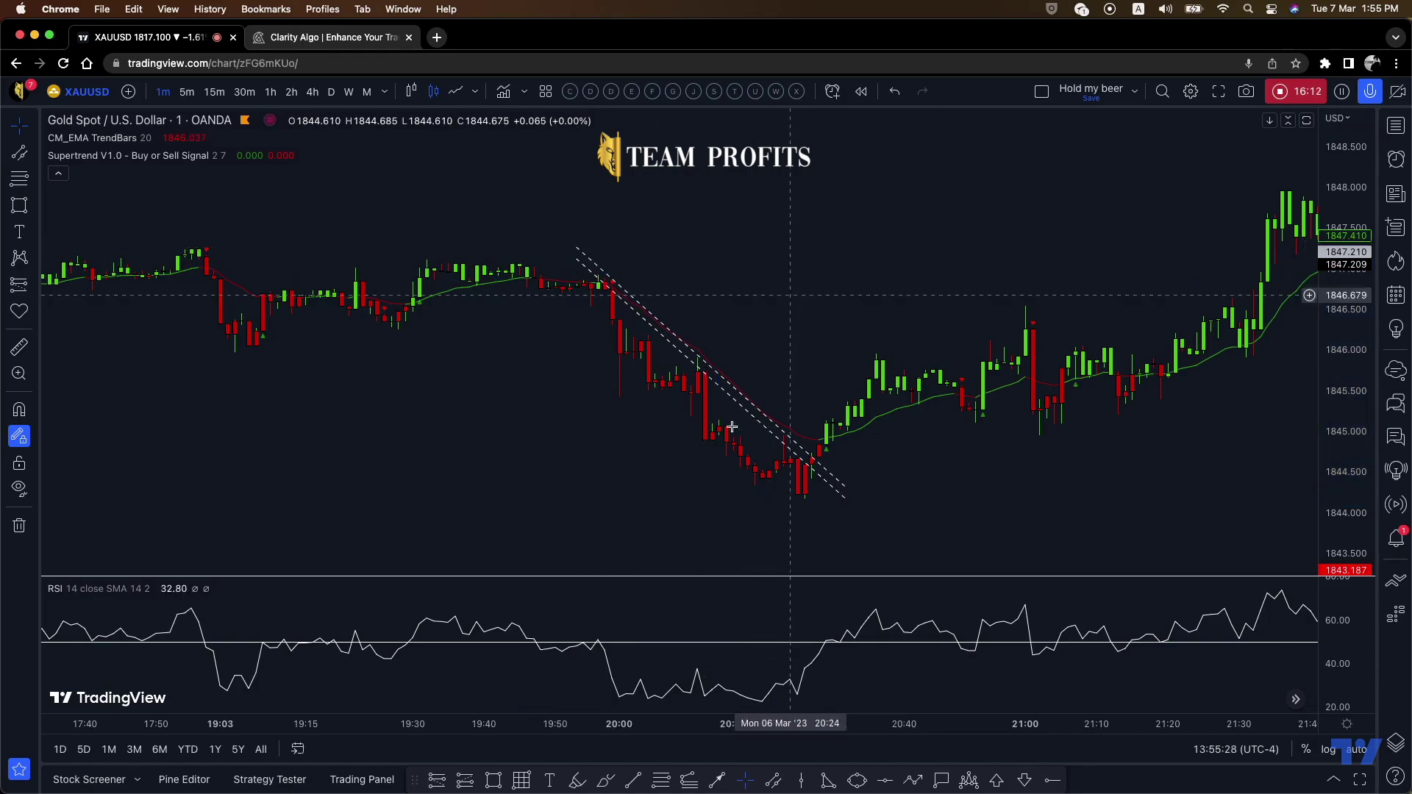
Place a long position at the channel break at 20:29, with entry at 1845.098 and stop at 1844.782
drag(814, 467, 728, 461)
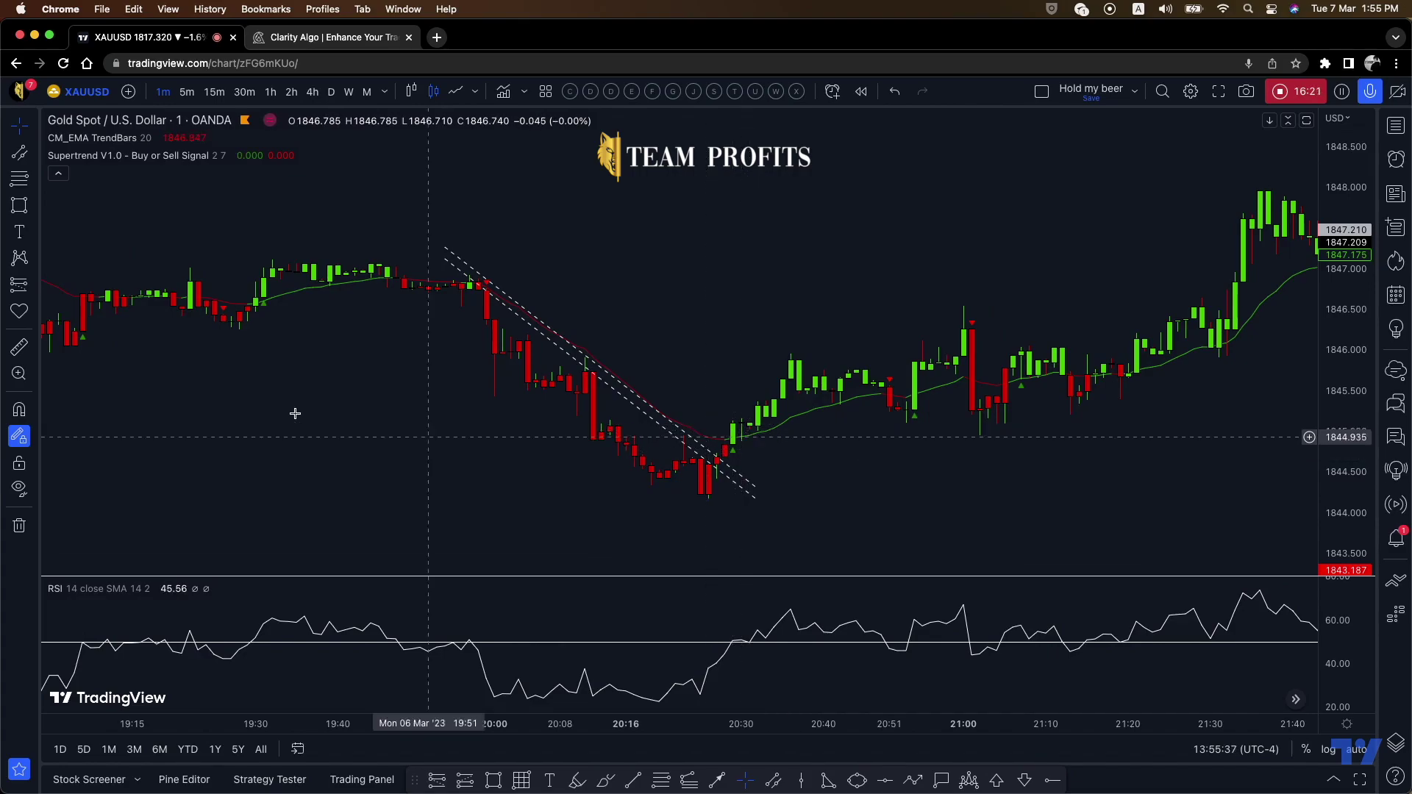
click(39, 286)
click(111, 542)
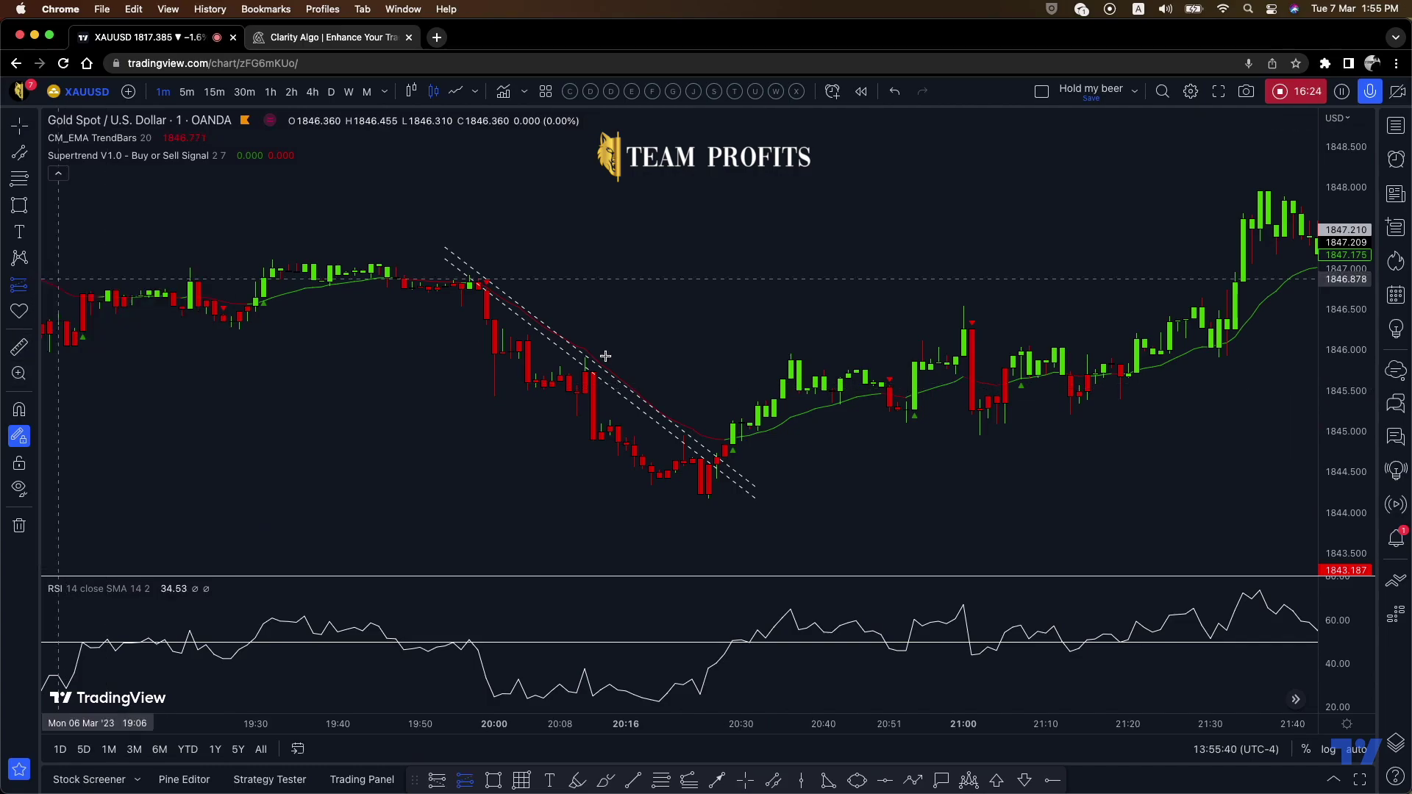
click(734, 425)
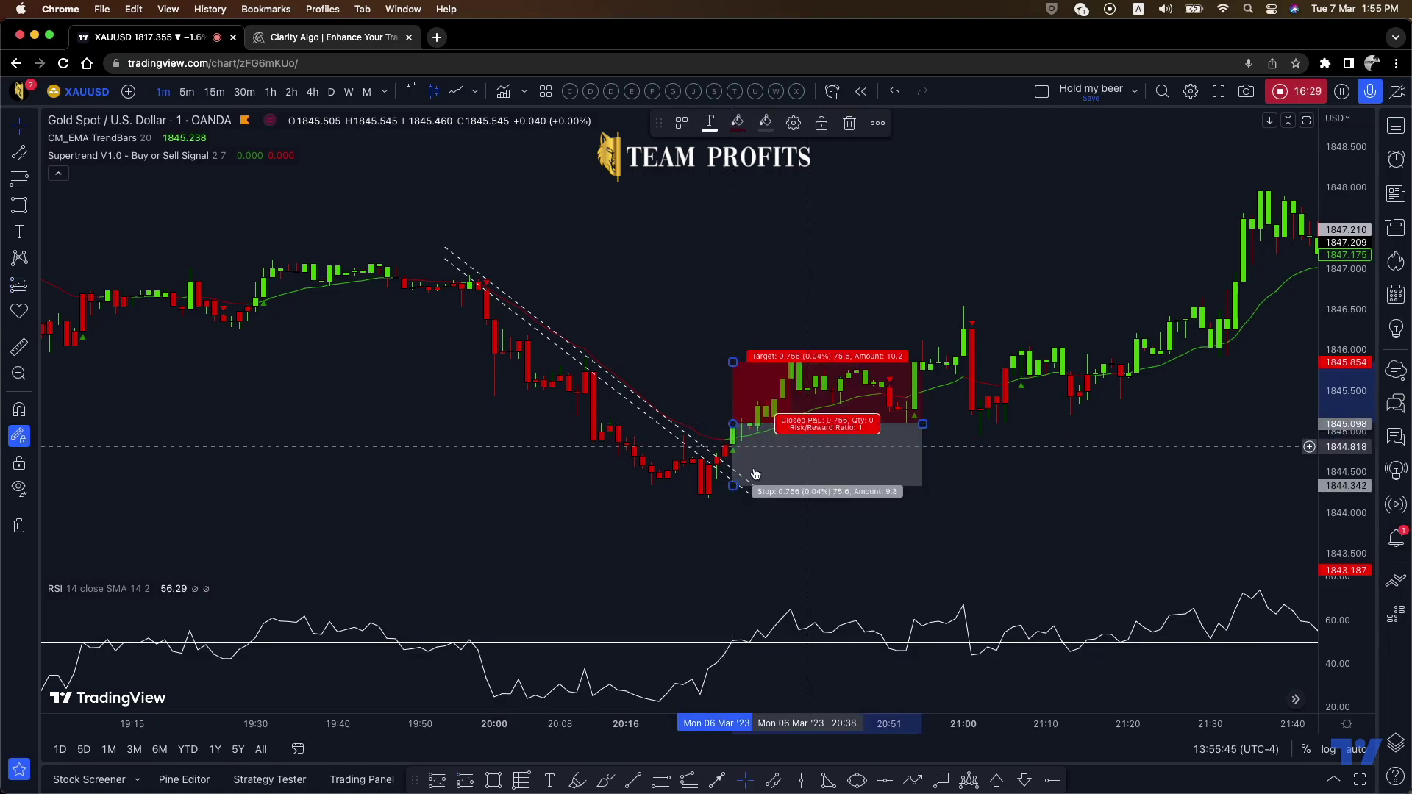
drag(741, 469, 744, 458)
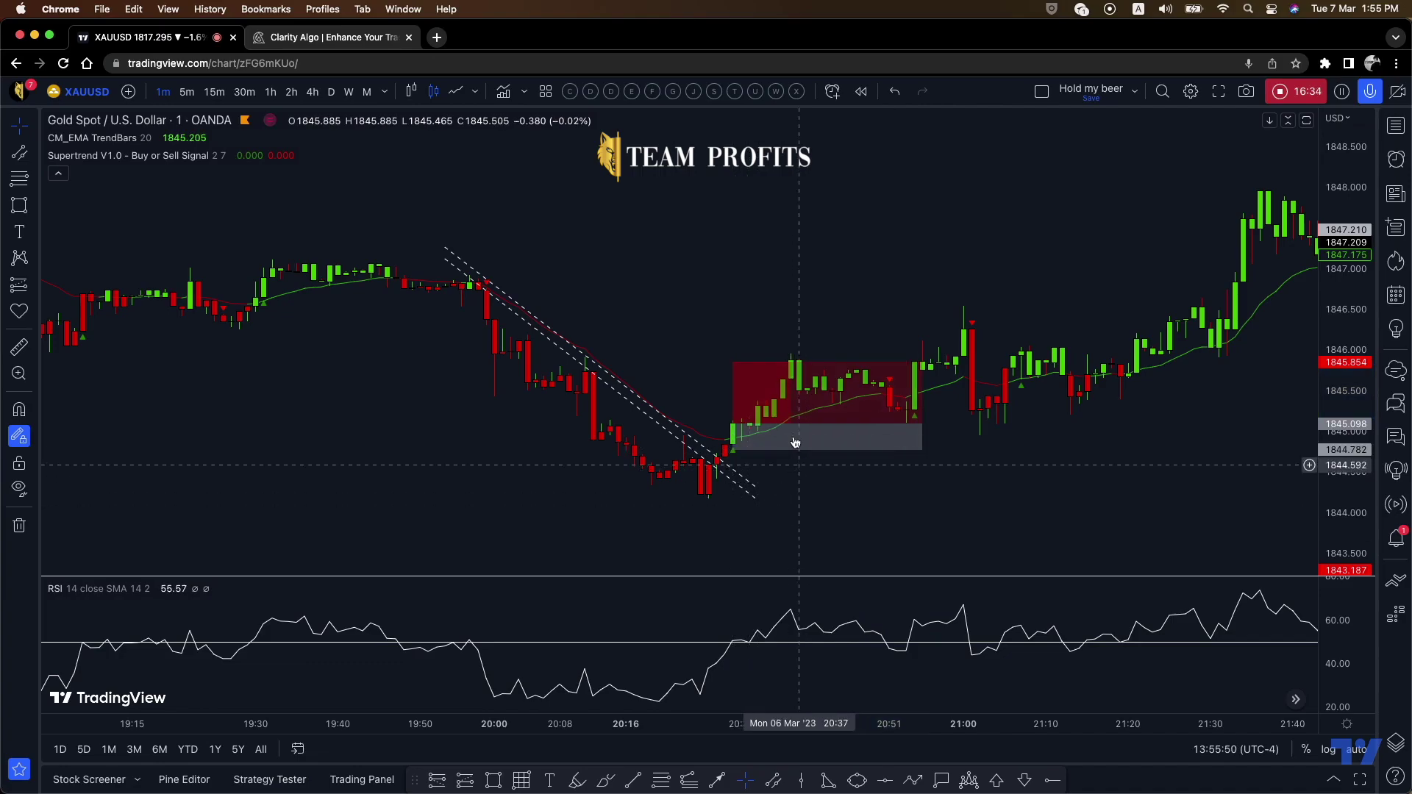
Raise the long position's target to 1846.941 and extend the position to about 21:08
drag(734, 361, 697, 274)
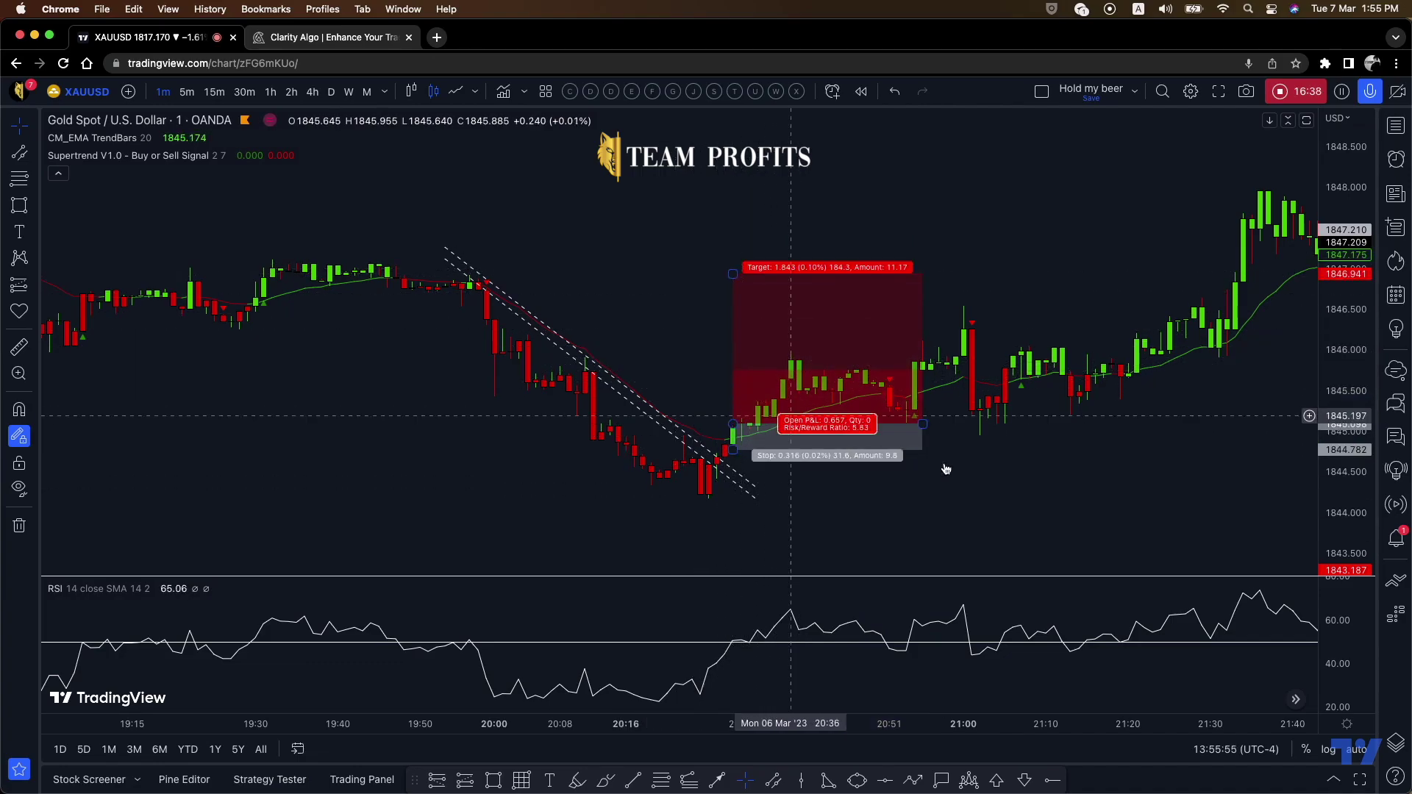
drag(923, 425, 1029, 441)
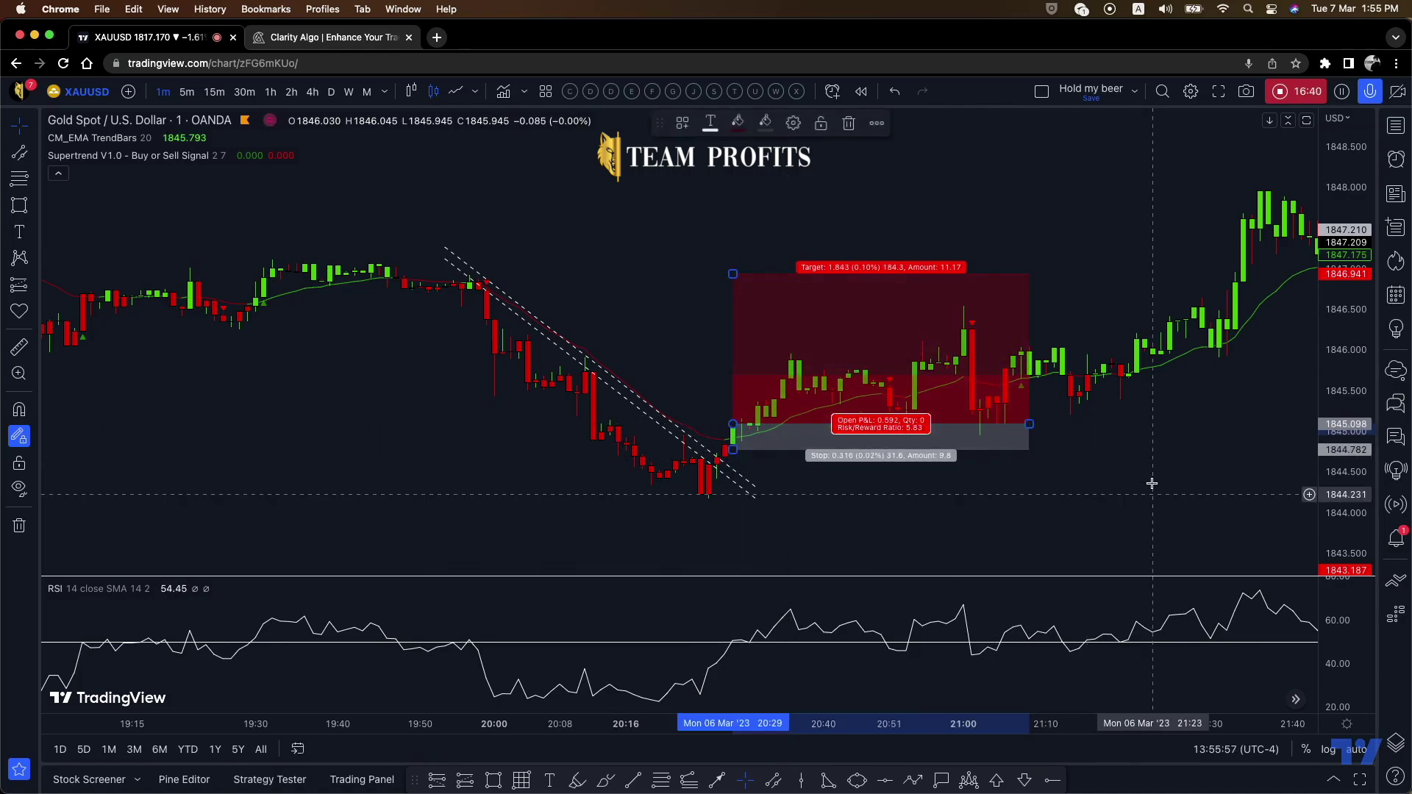
click(989, 482)
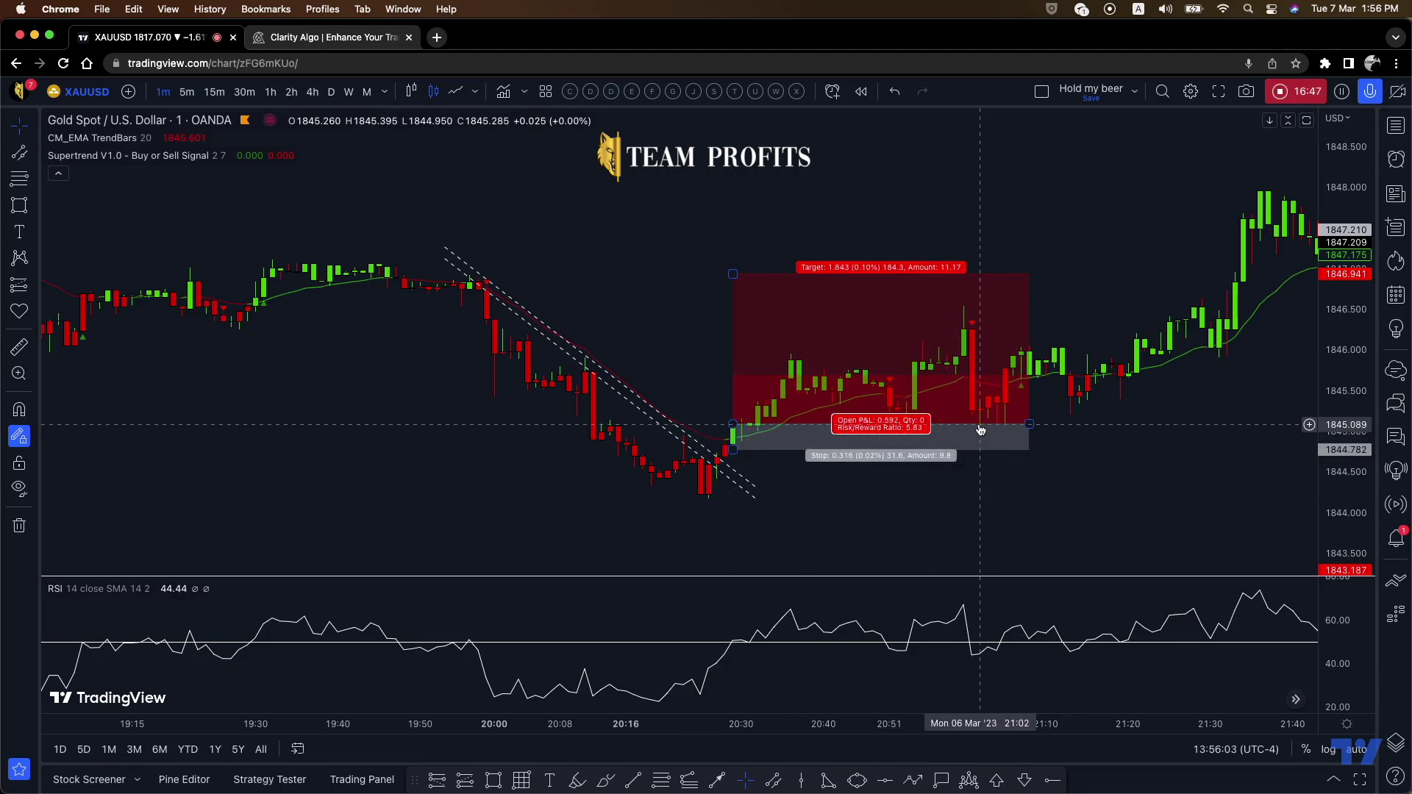
Move the long position's stop to break even at 1845.097 and inspect the pullback to the entry around 21:03
scroll(1030, 451, right, 5)
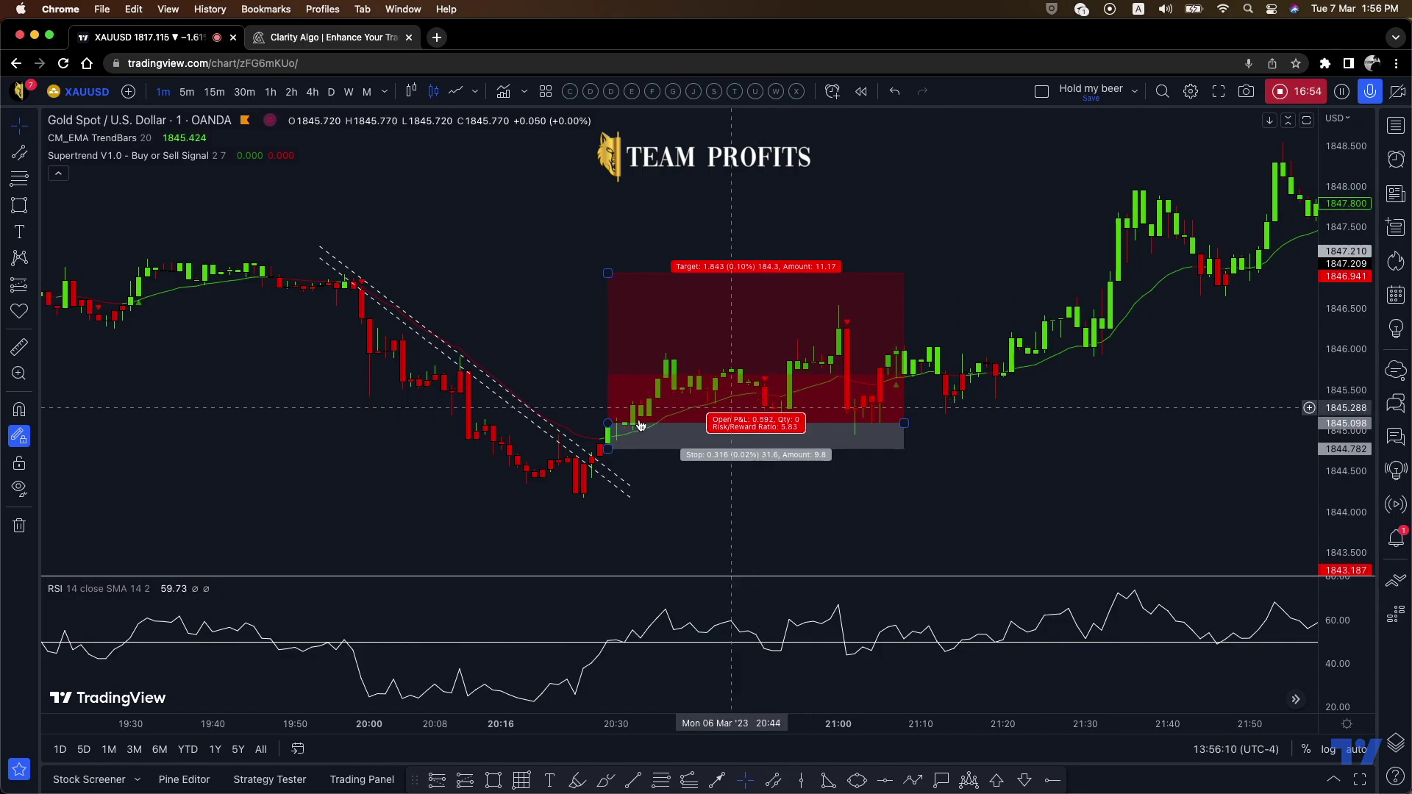
drag(607, 448, 608, 378)
click(781, 461)
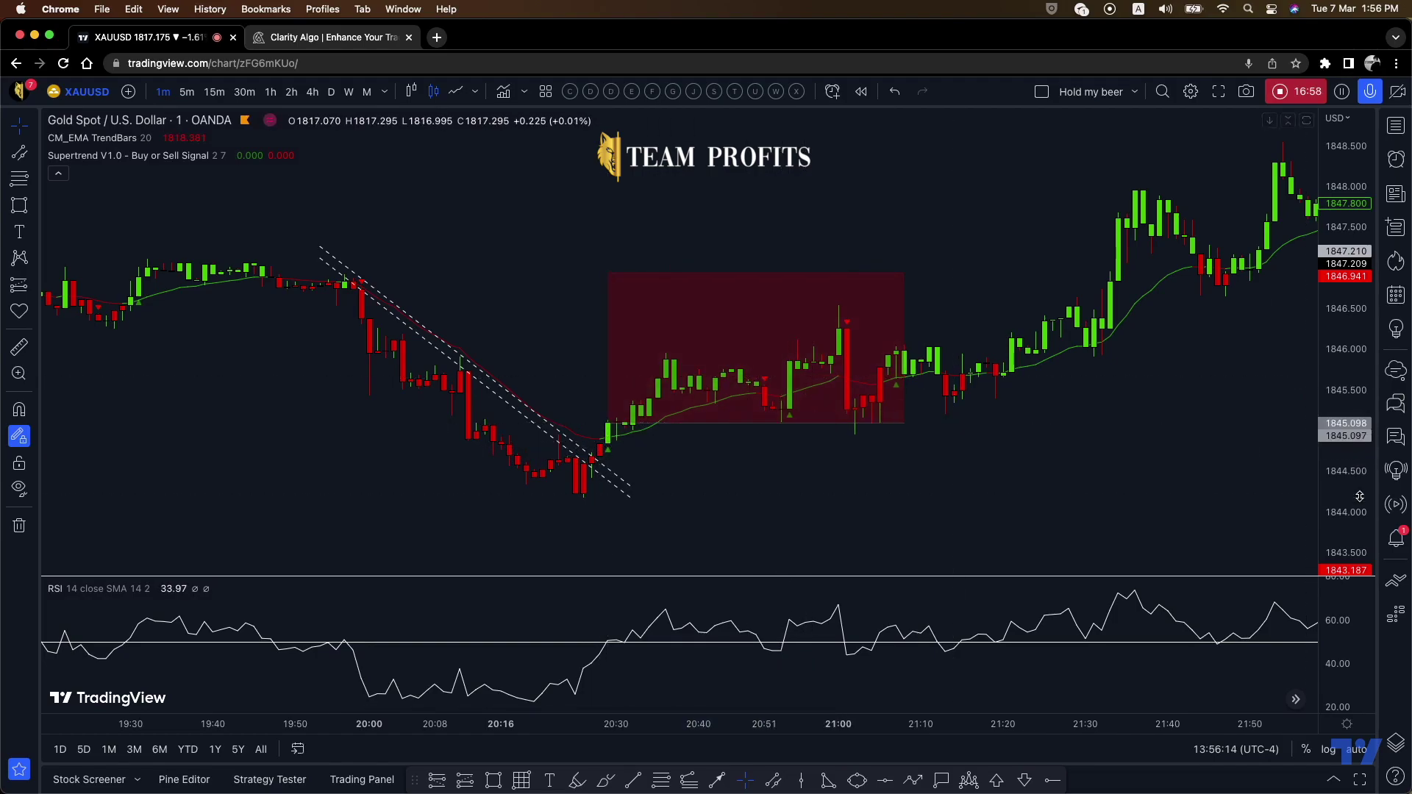
drag(1360, 496, 1360, 426)
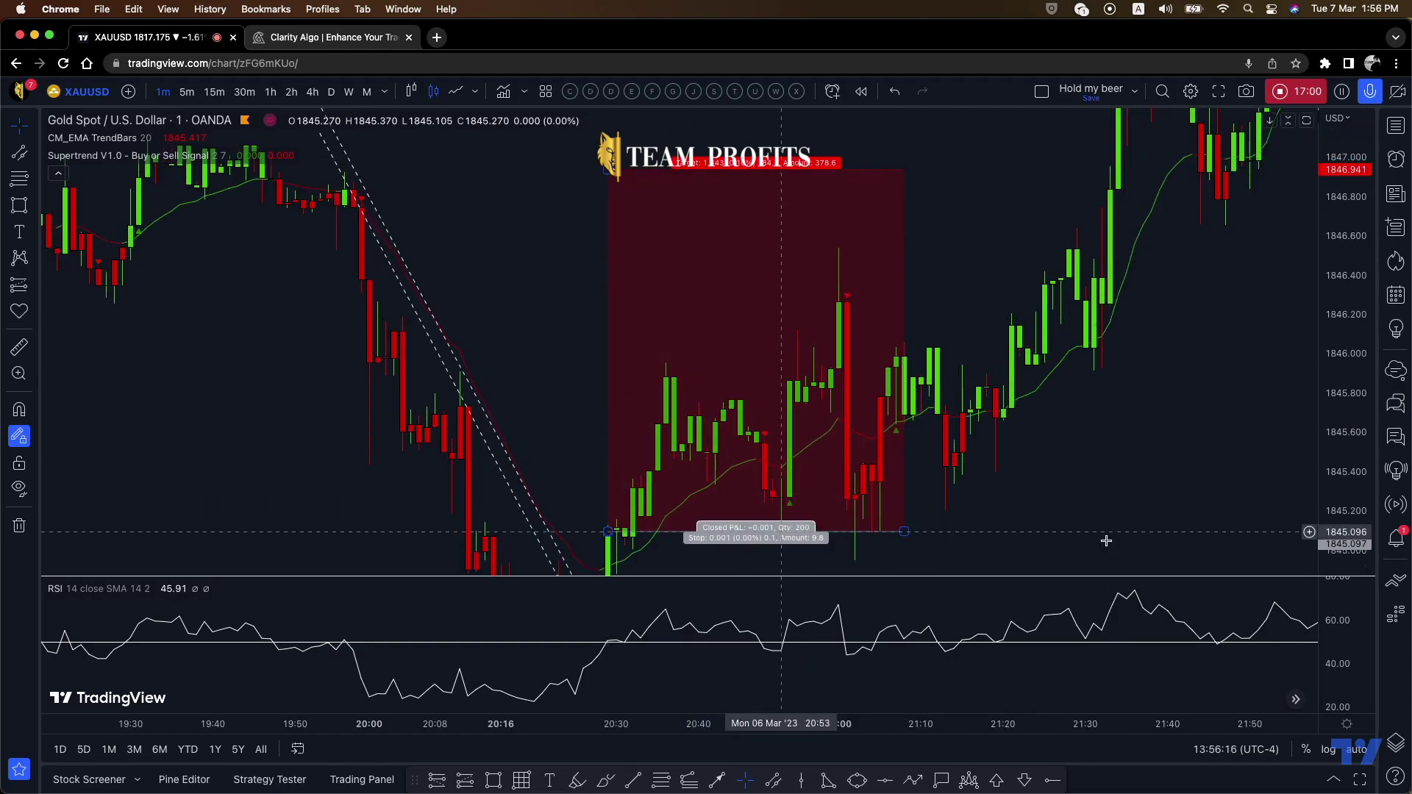
scroll(882, 441, down, 2)
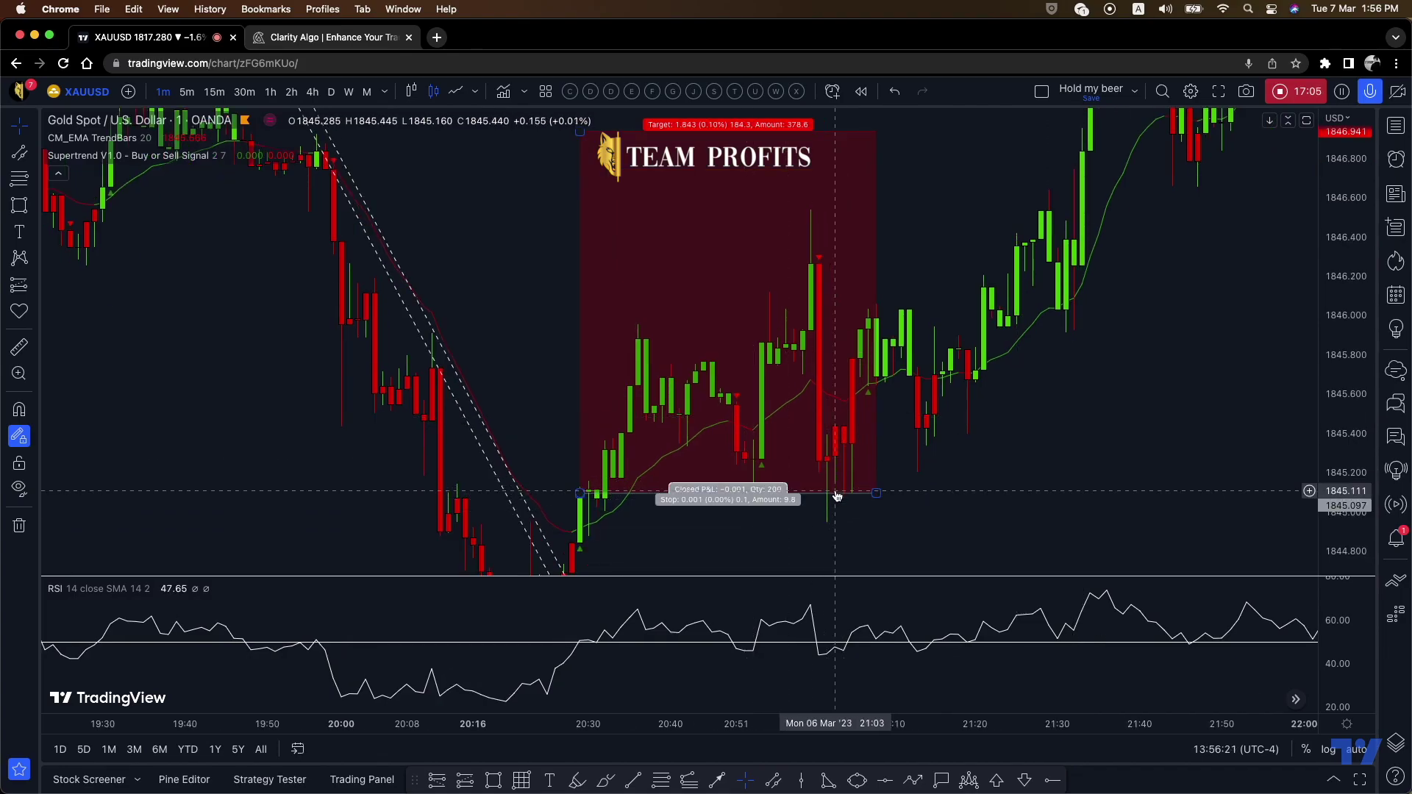
drag(1347, 259, 1339, 386)
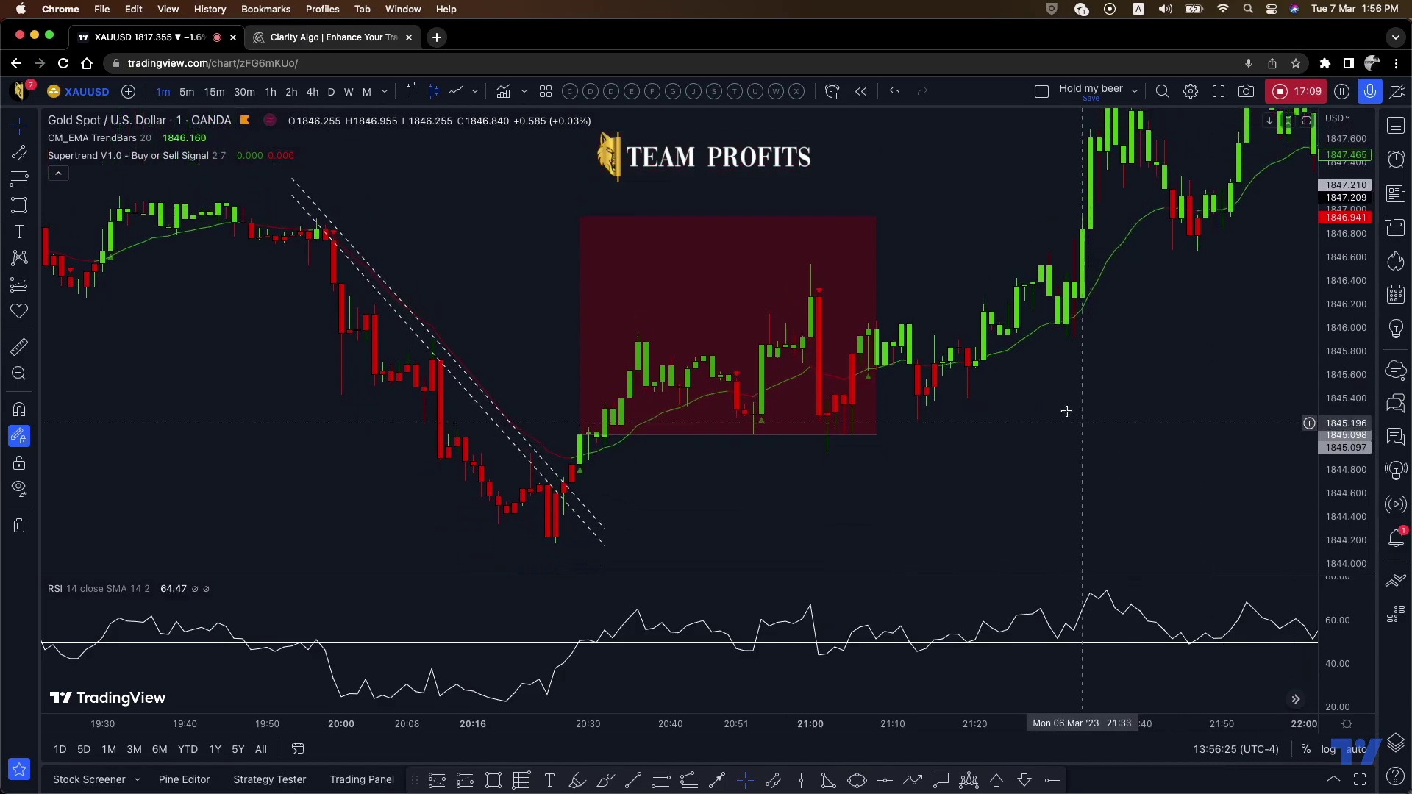
scroll(1062, 411, down, 3)
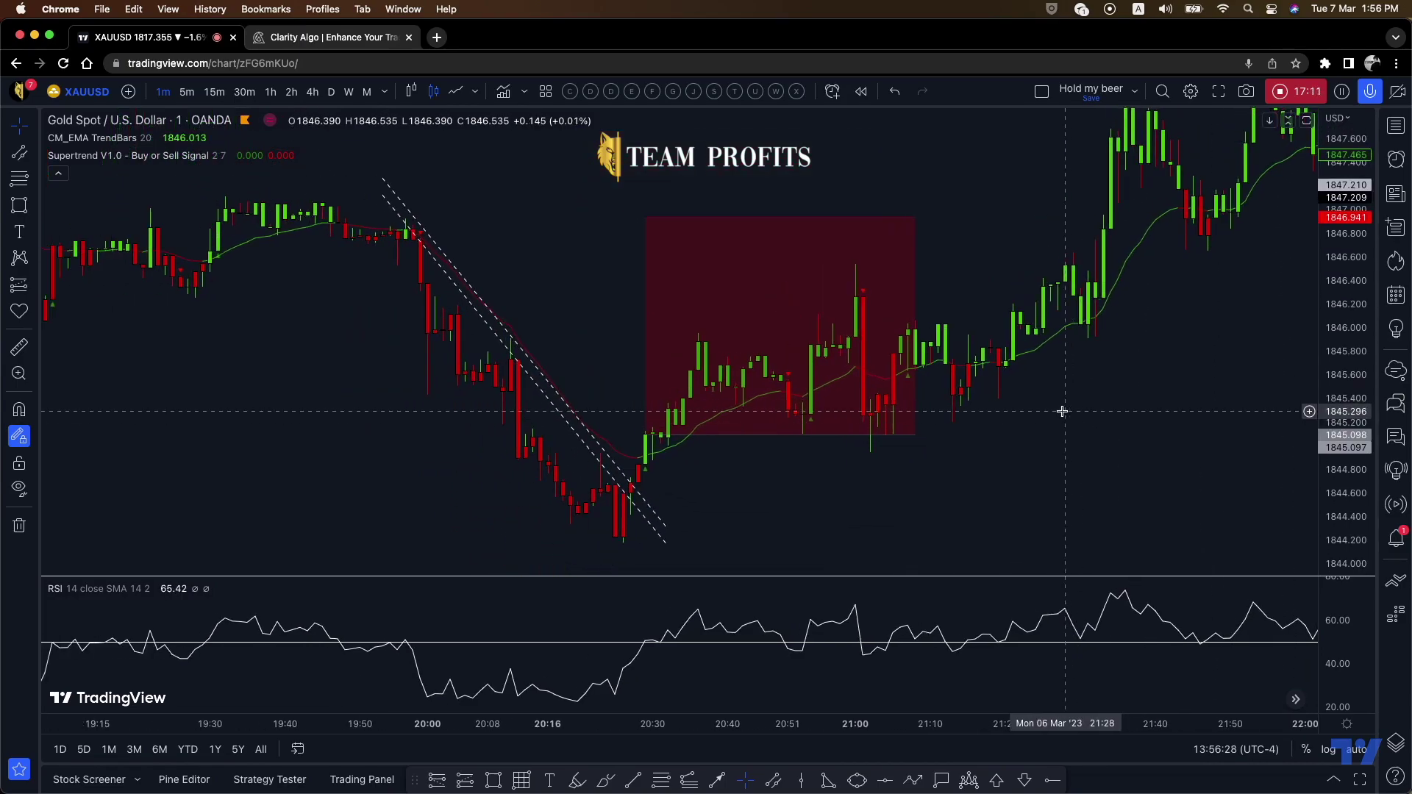
drag(1056, 416, 1072, 410)
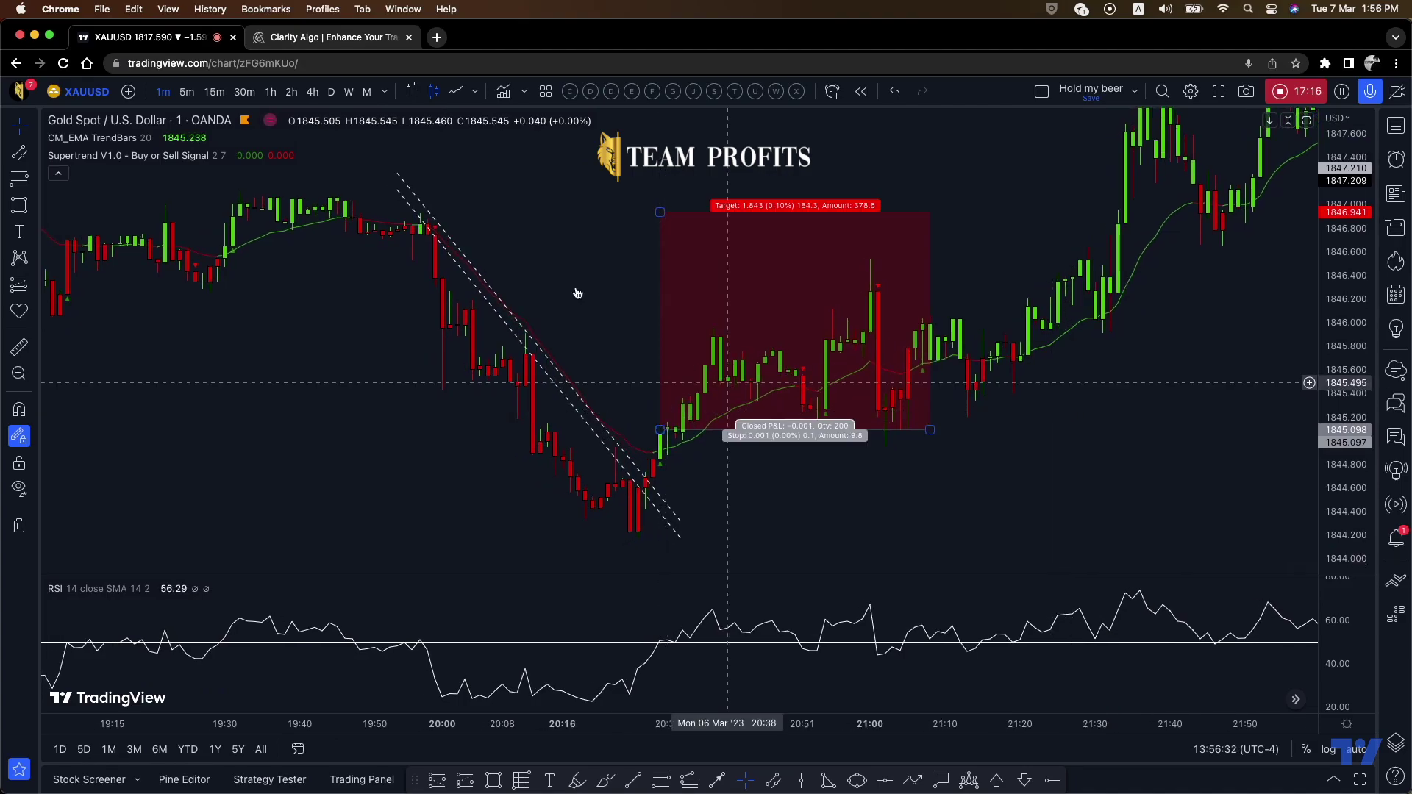
Switch to the Clarity Algo website, look through its homepage down to the customizable features section, and return to the XAUUSD chart
click(347, 44)
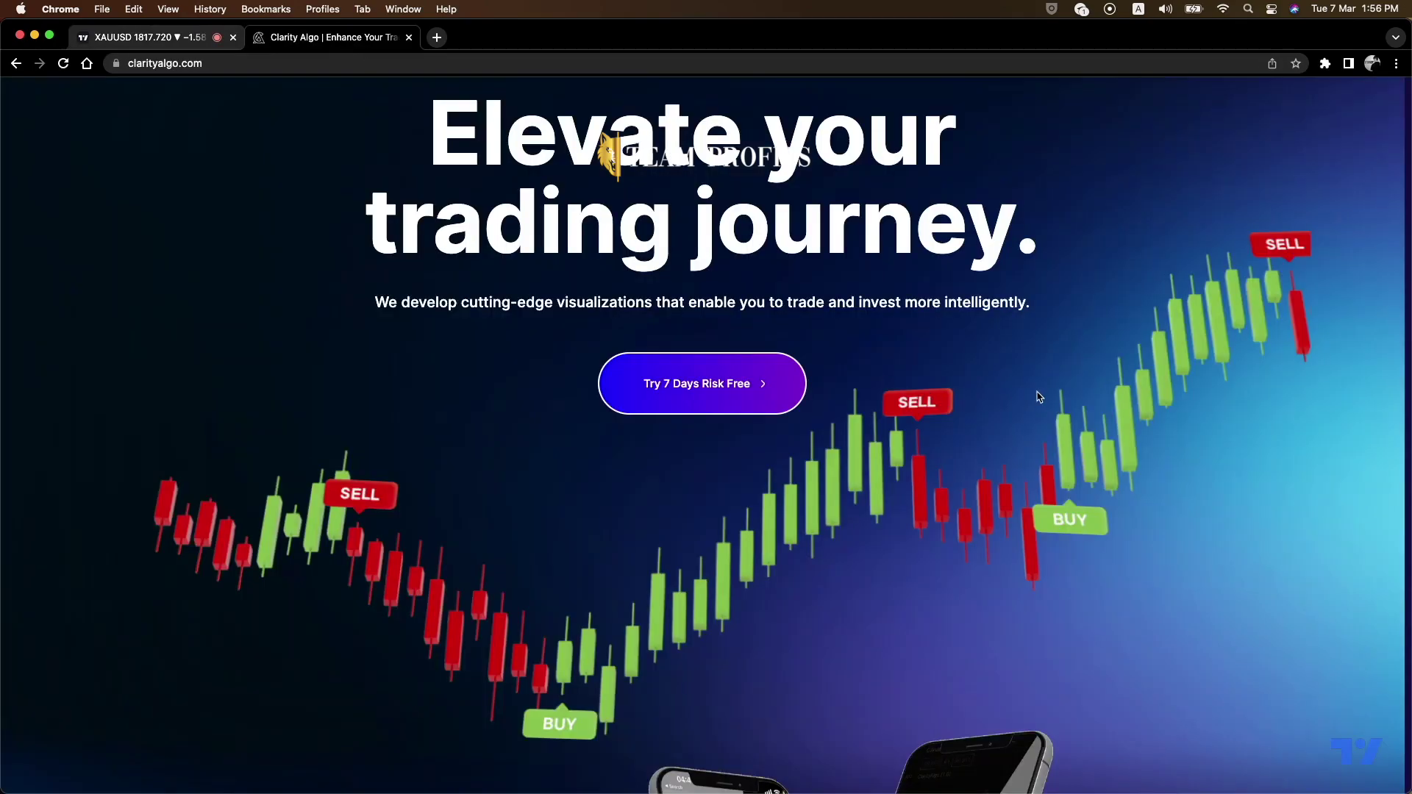
scroll(1039, 397, down, 15)
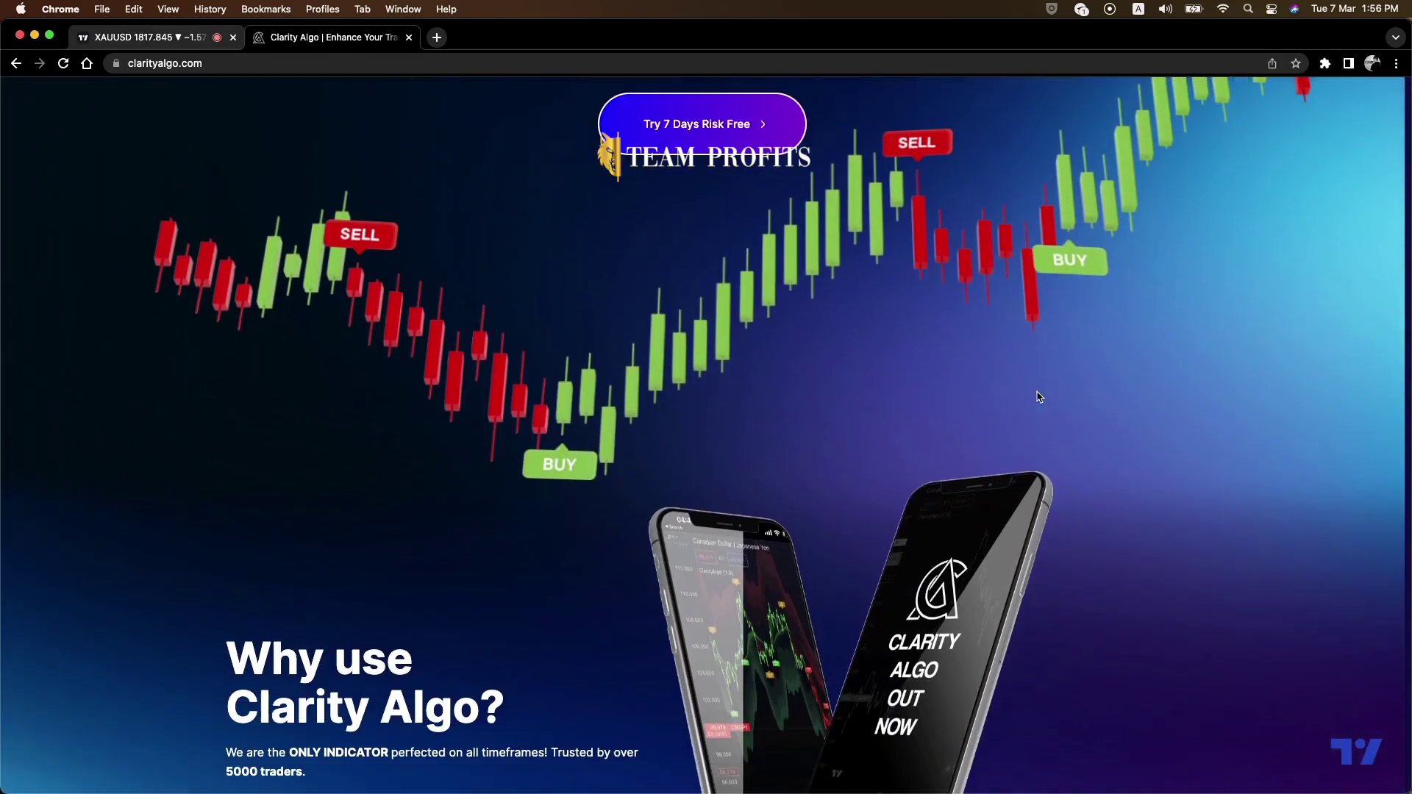
scroll(1039, 397, down, 10)
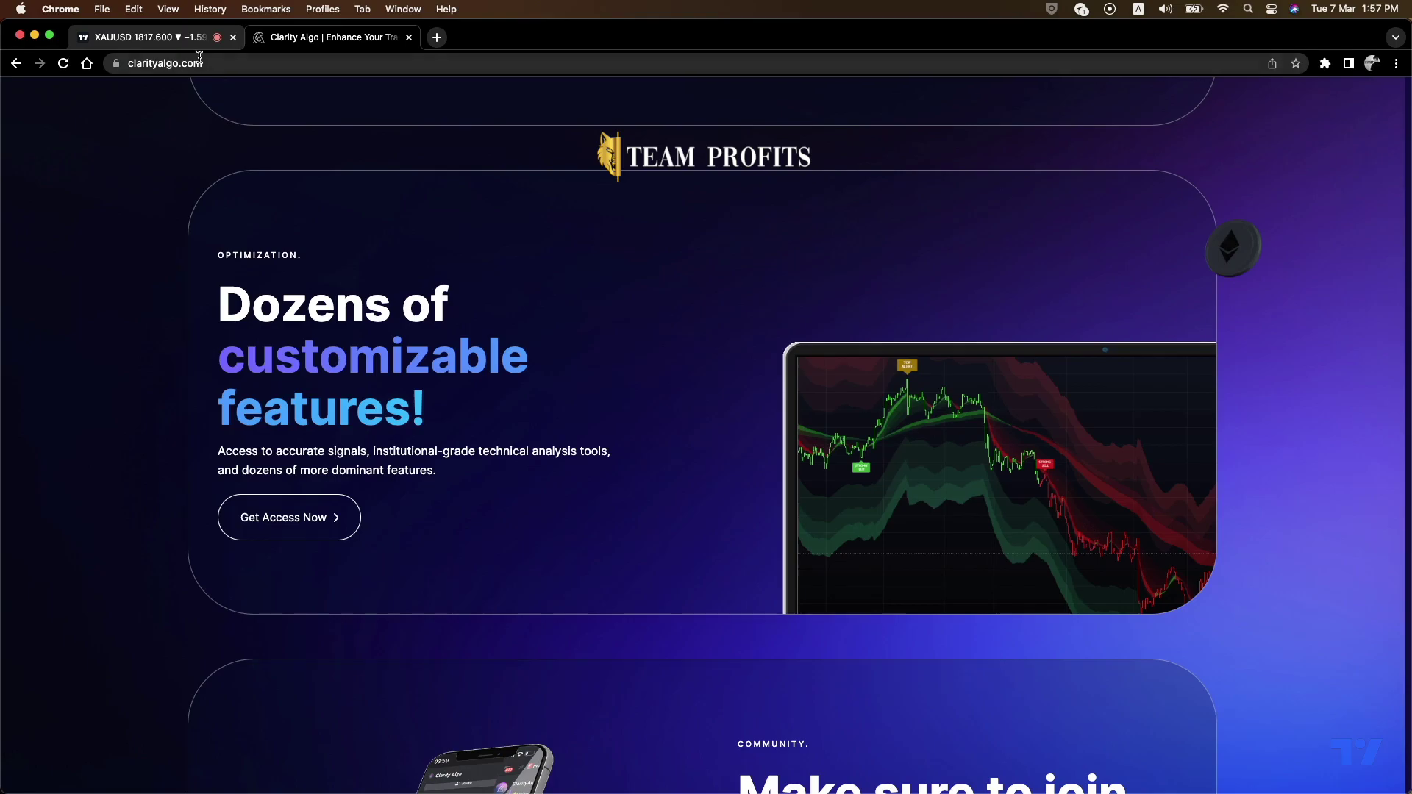
click(182, 44)
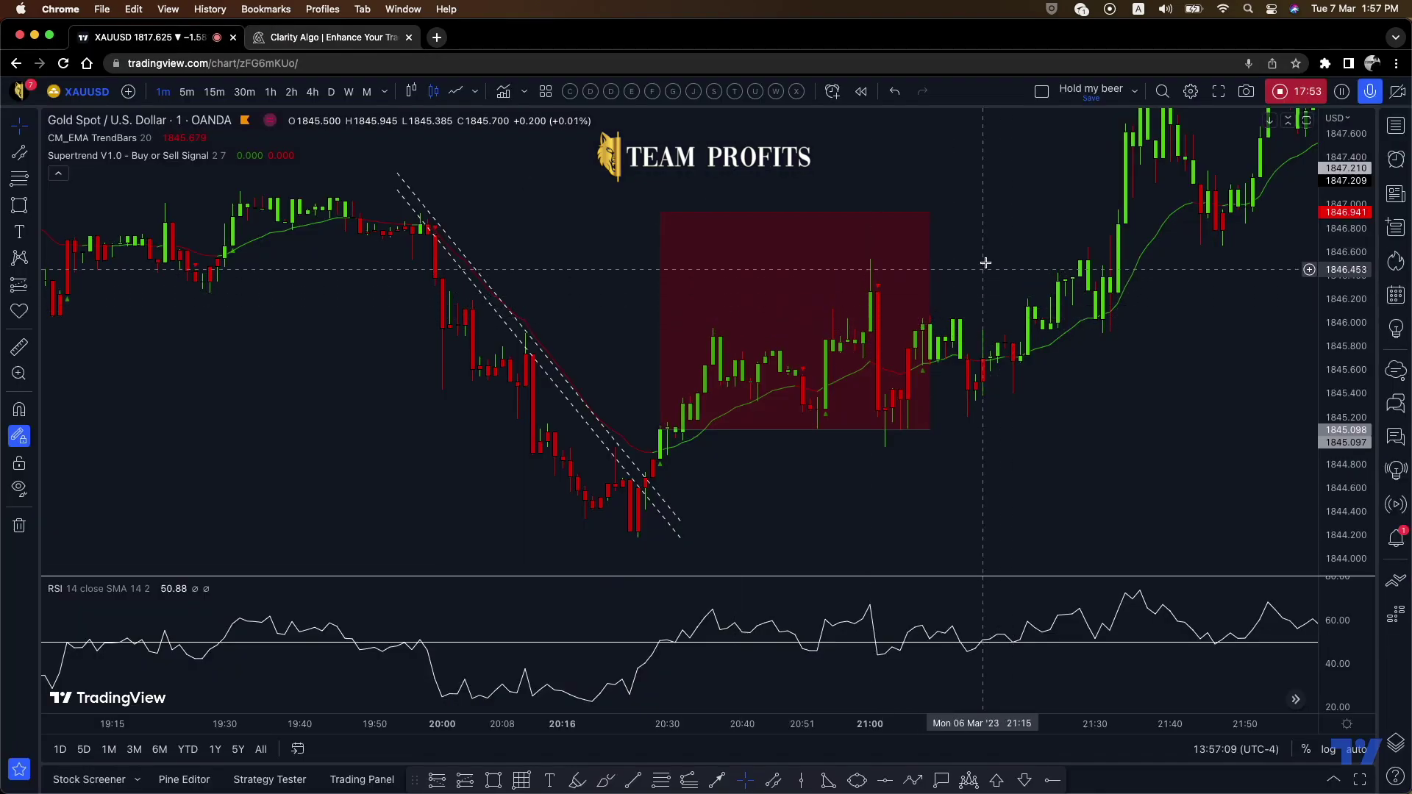
drag(1014, 264, 1061, 268)
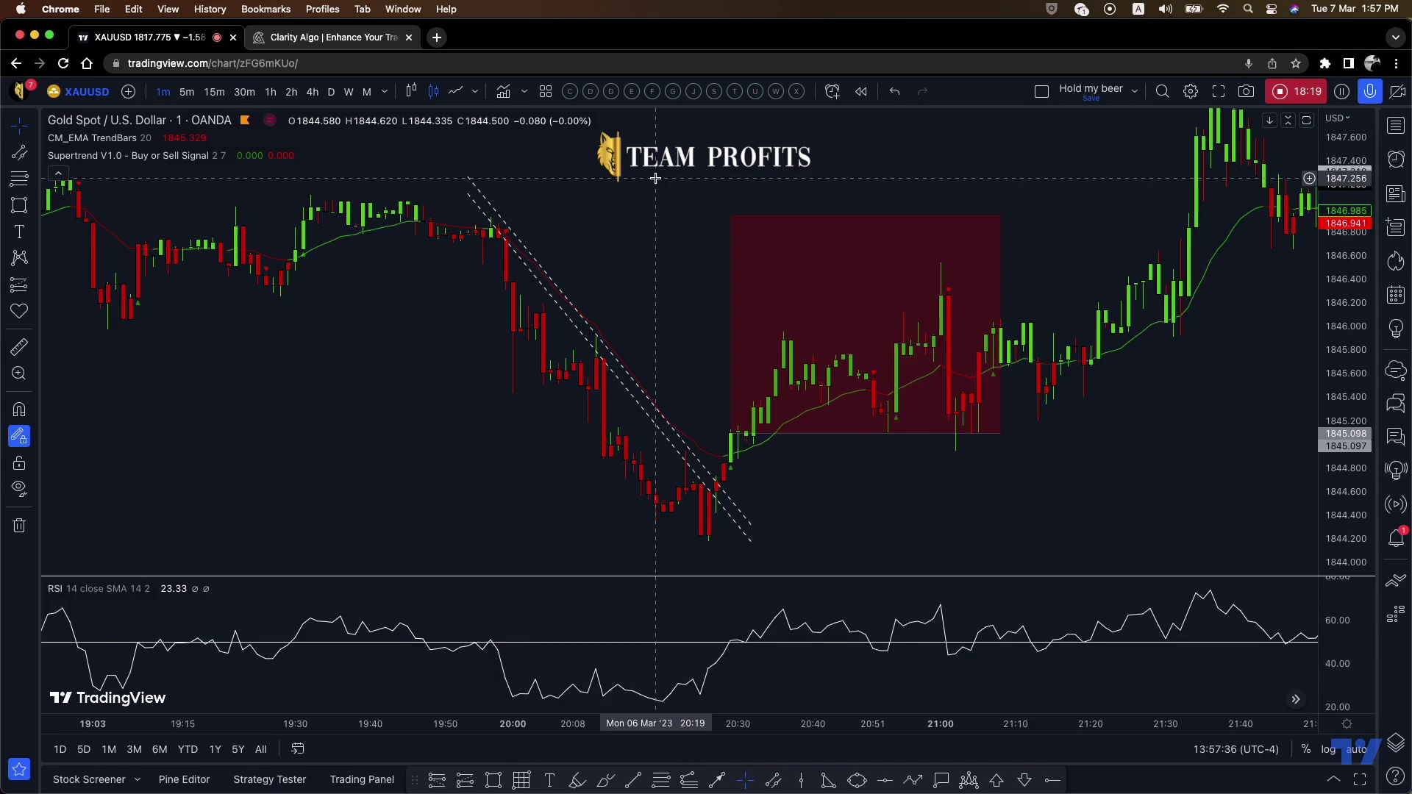
drag(662, 180, 673, 188)
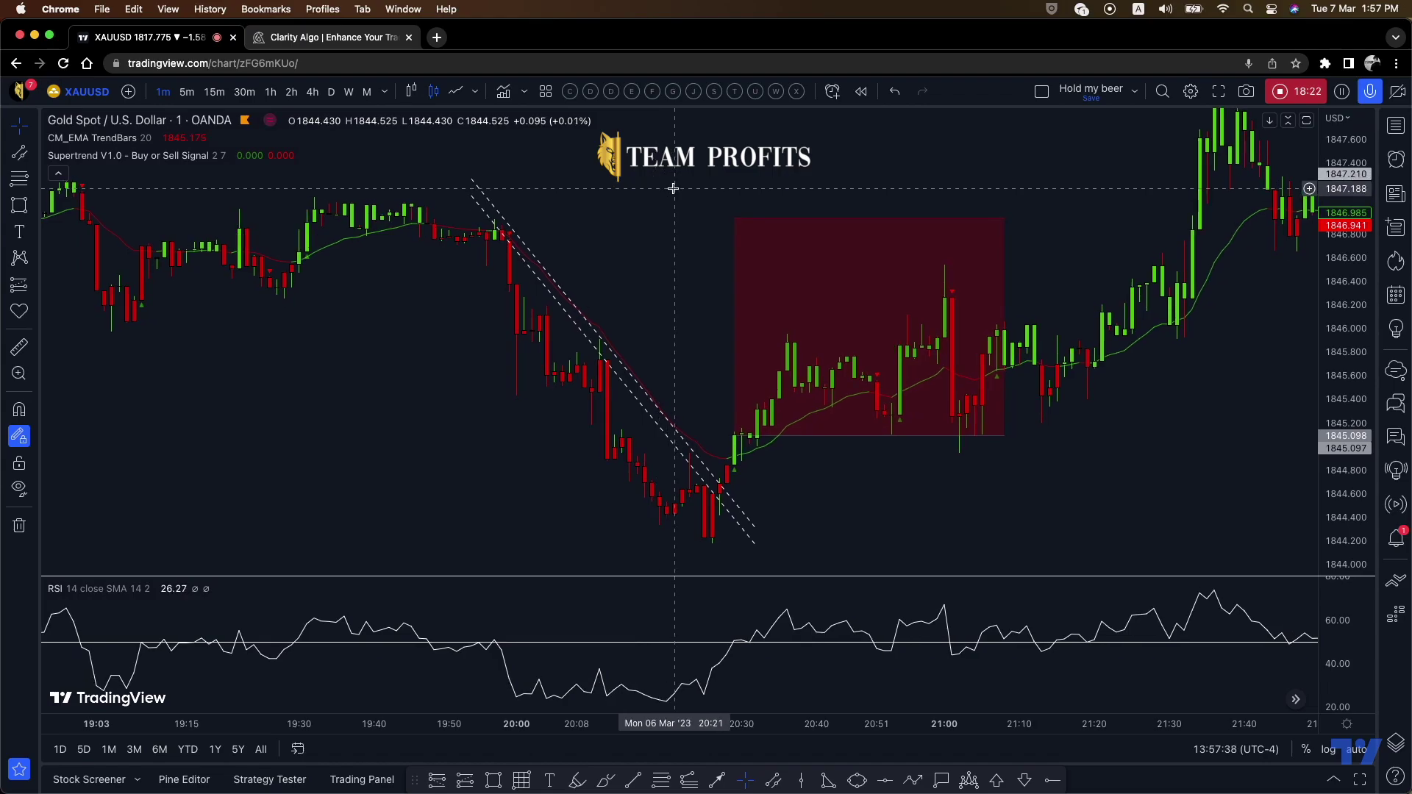